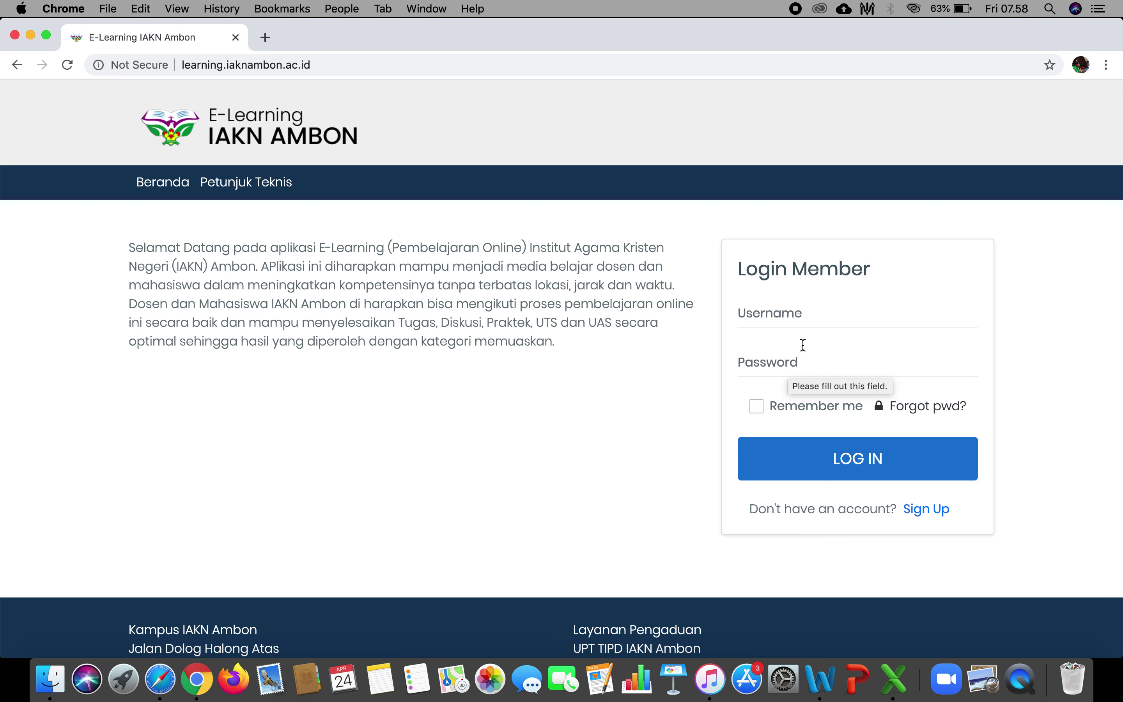
# Enter the student's username and password and submit, then look over the Riwayat Login dashboard chart.
pyautogui.click(857, 307)
pyautogui.press('Tab')
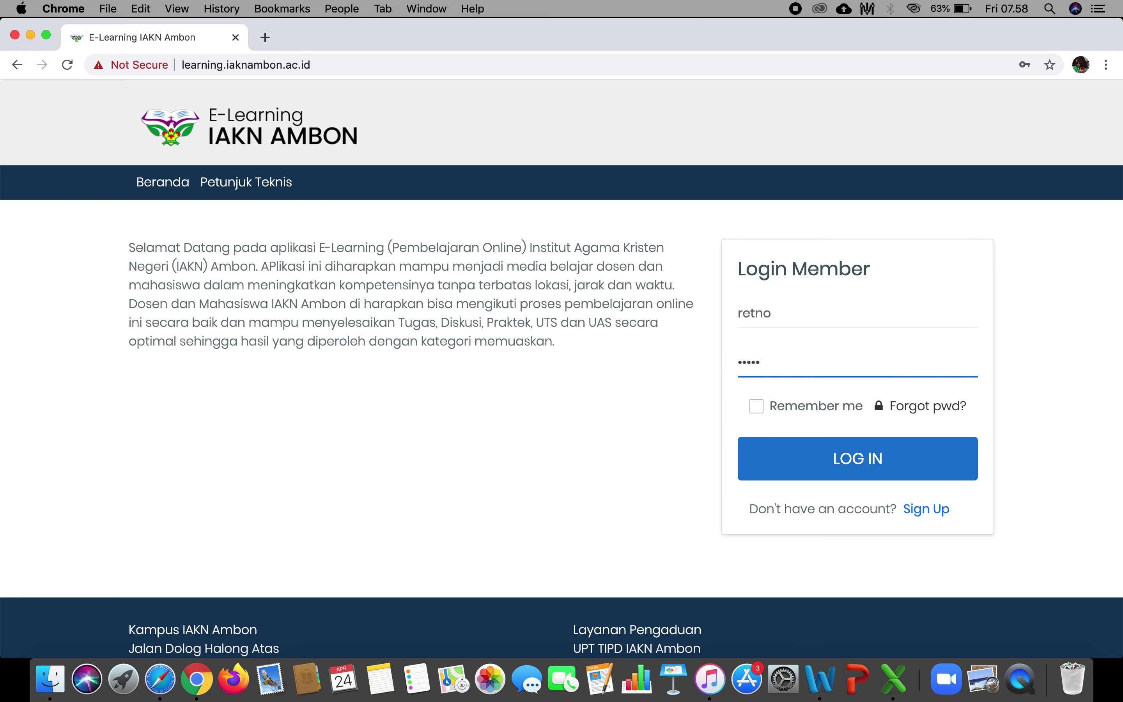
pyautogui.press('Return')
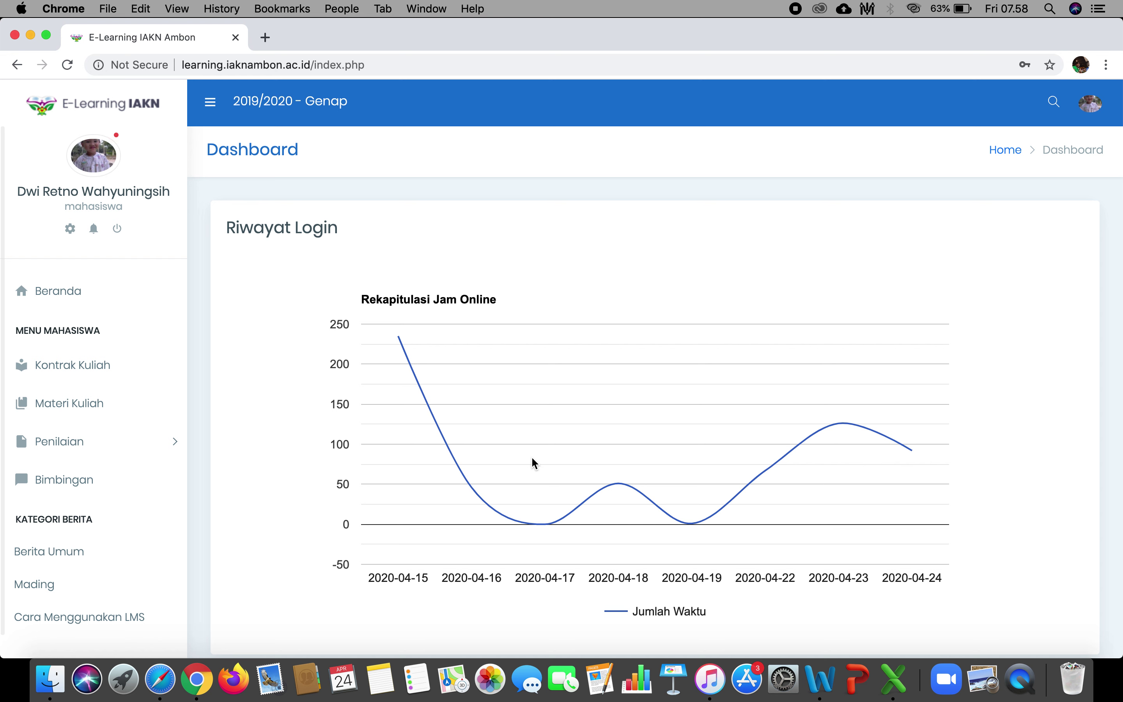
pyautogui.moveTo(399, 338)
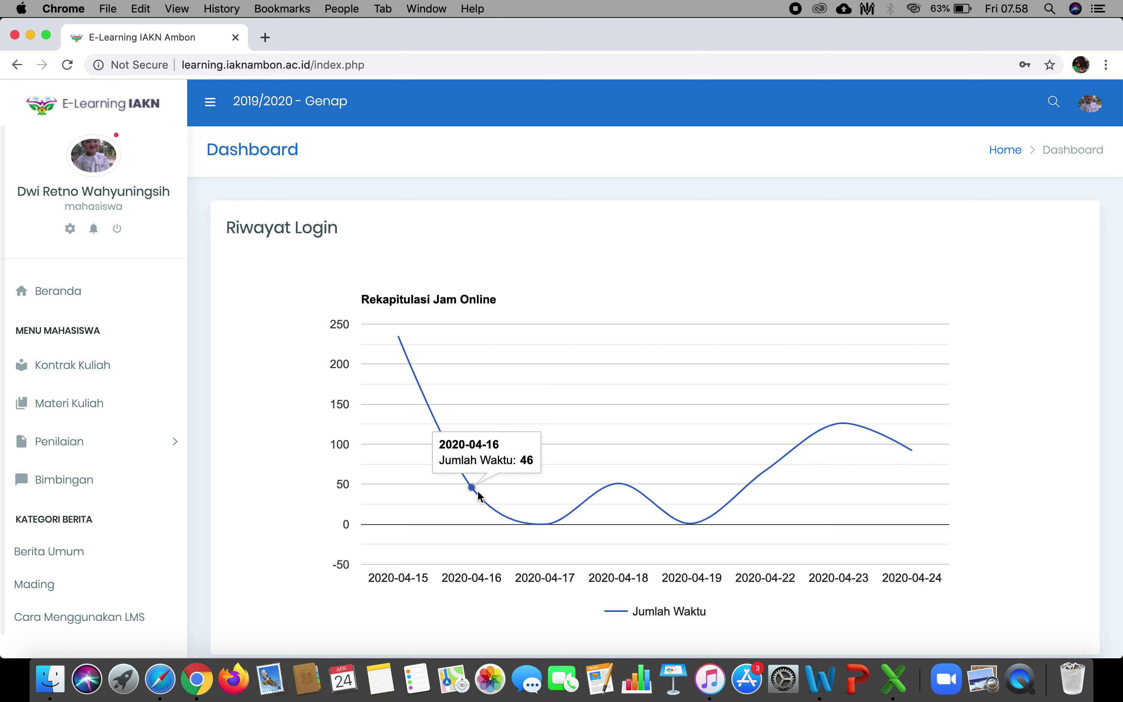
pyautogui.moveTo(541, 531)
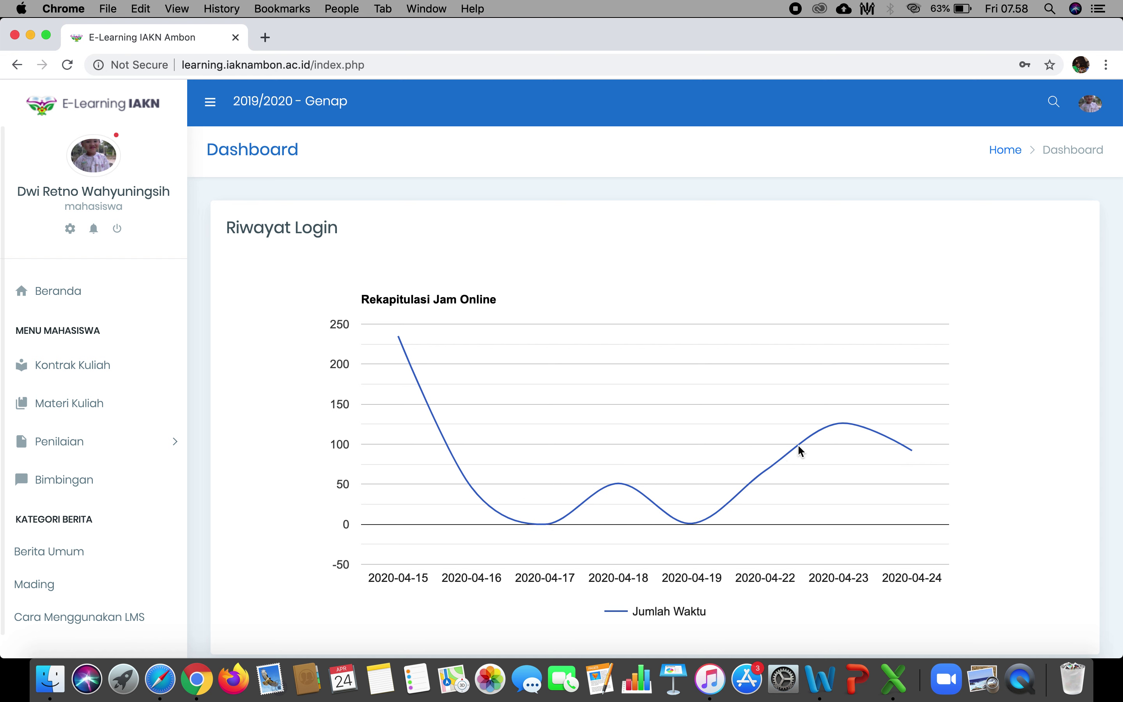
pyautogui.moveTo(838, 424)
# Open Ubah Profil from the avatar menu and browse the biodata fields, cancelling the photo file chooser.
pyautogui.click(1091, 109)
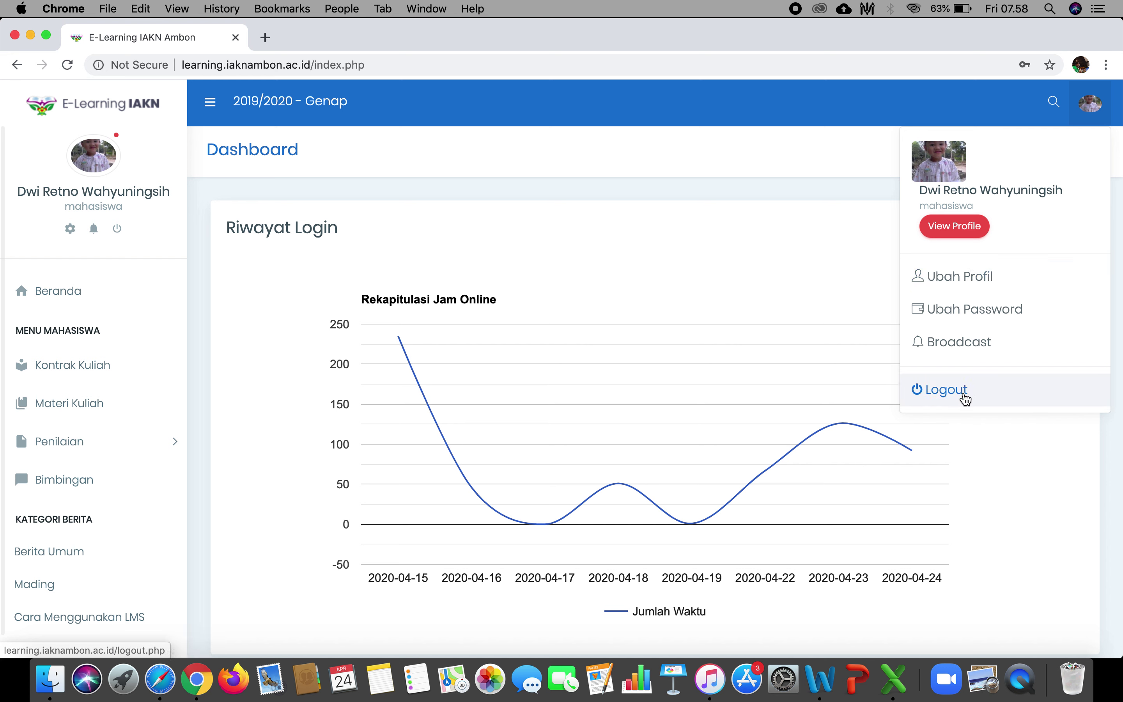
pyautogui.click(1008, 291)
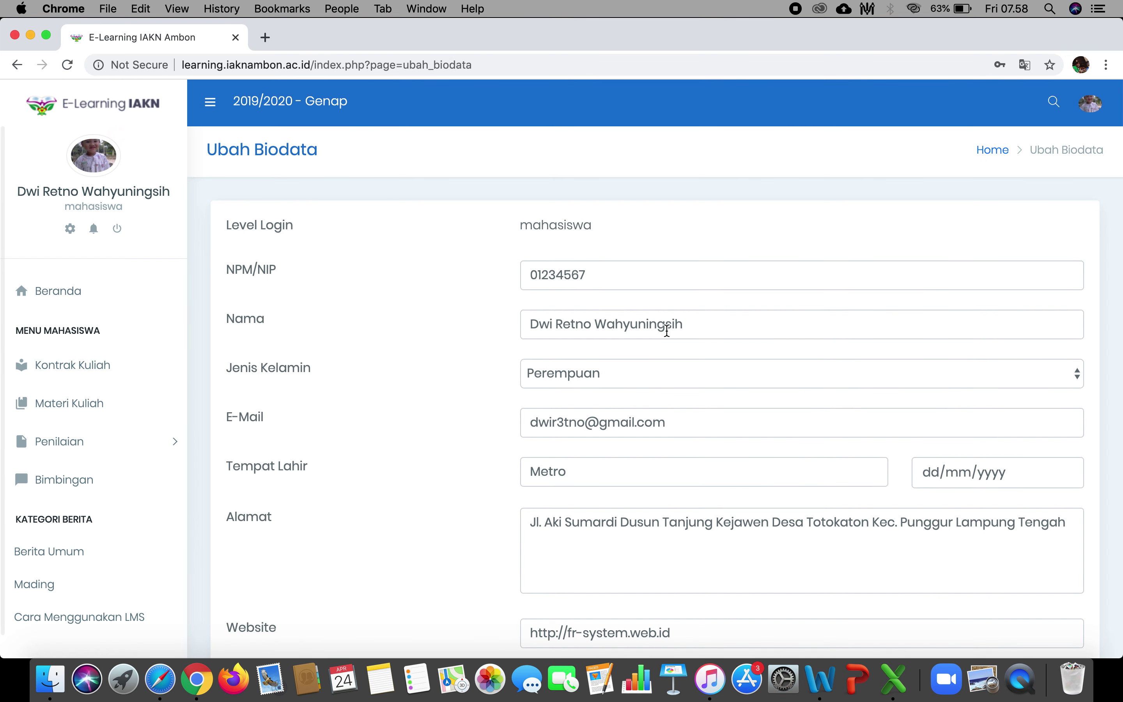
pyautogui.scroll(-2, 667, 331)
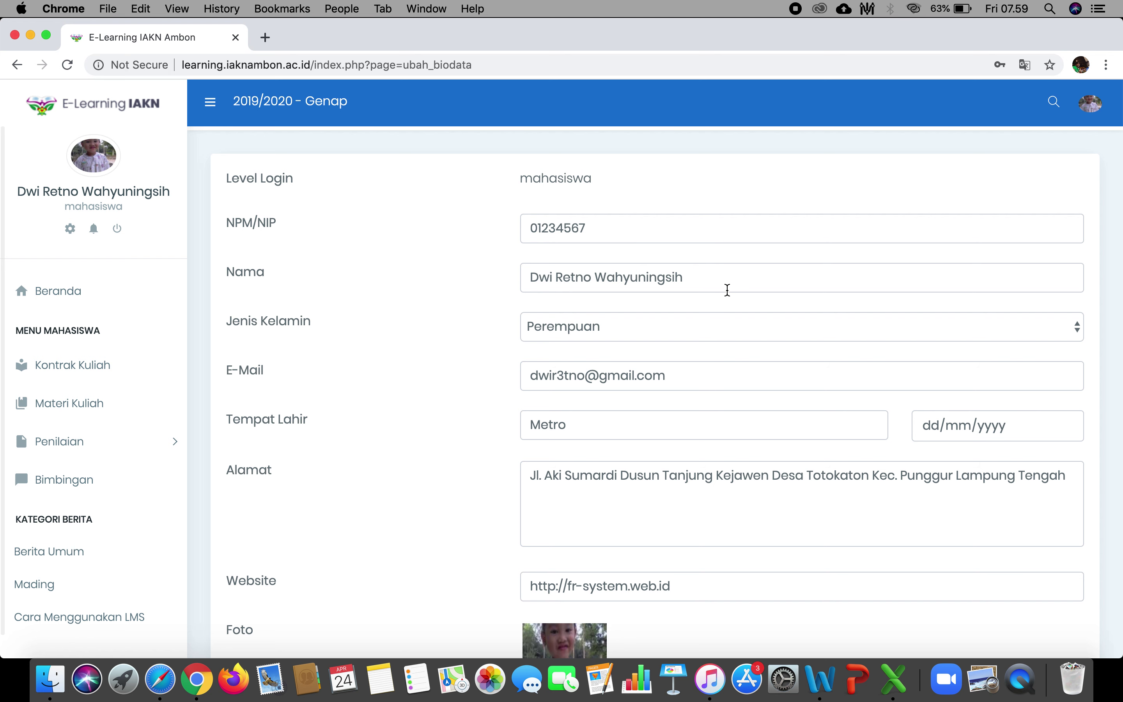
pyautogui.scroll(-5, 711, 363)
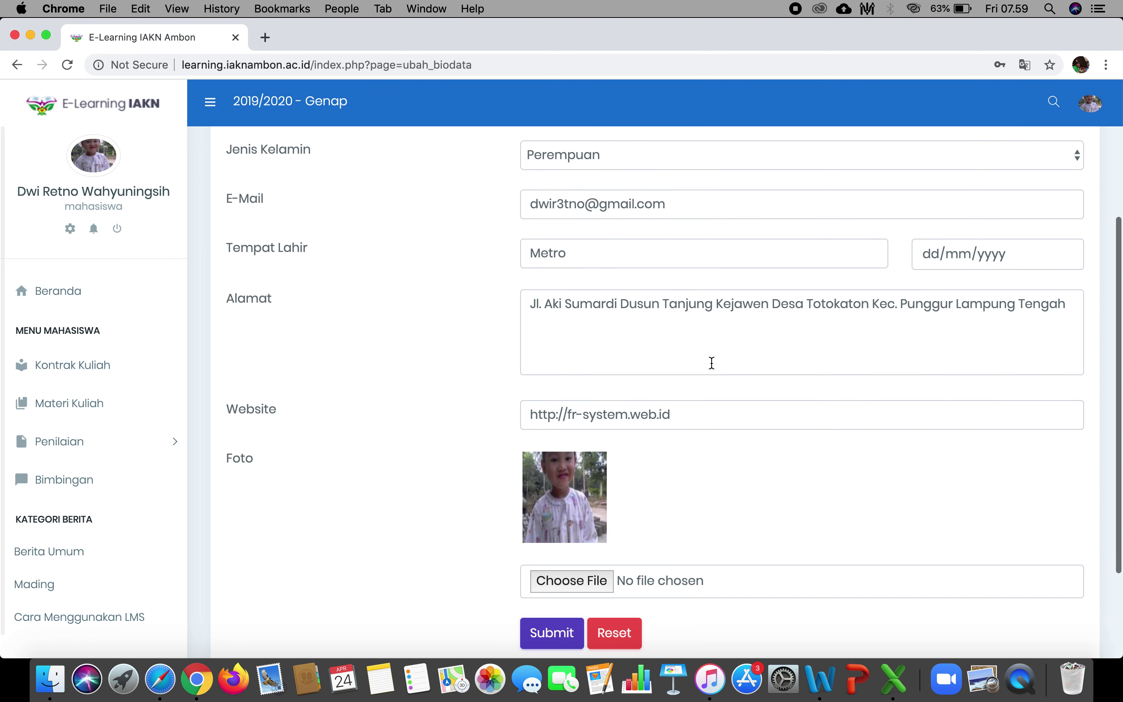
pyautogui.scroll(-2, 637, 473)
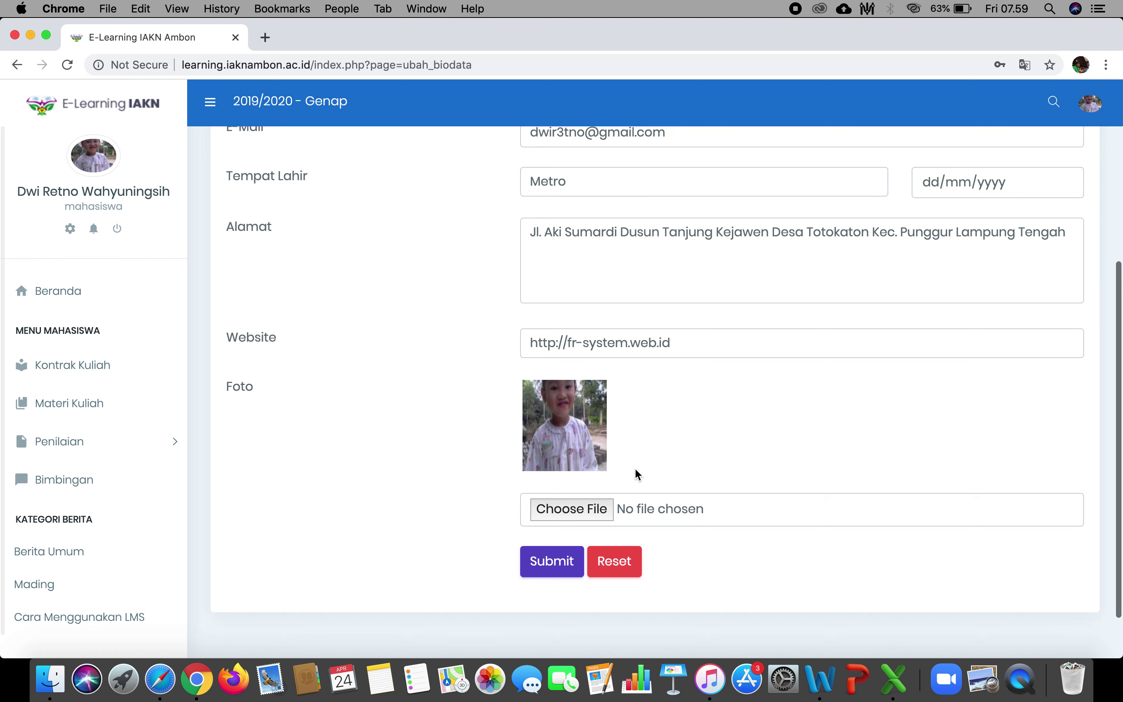
pyautogui.click(579, 506)
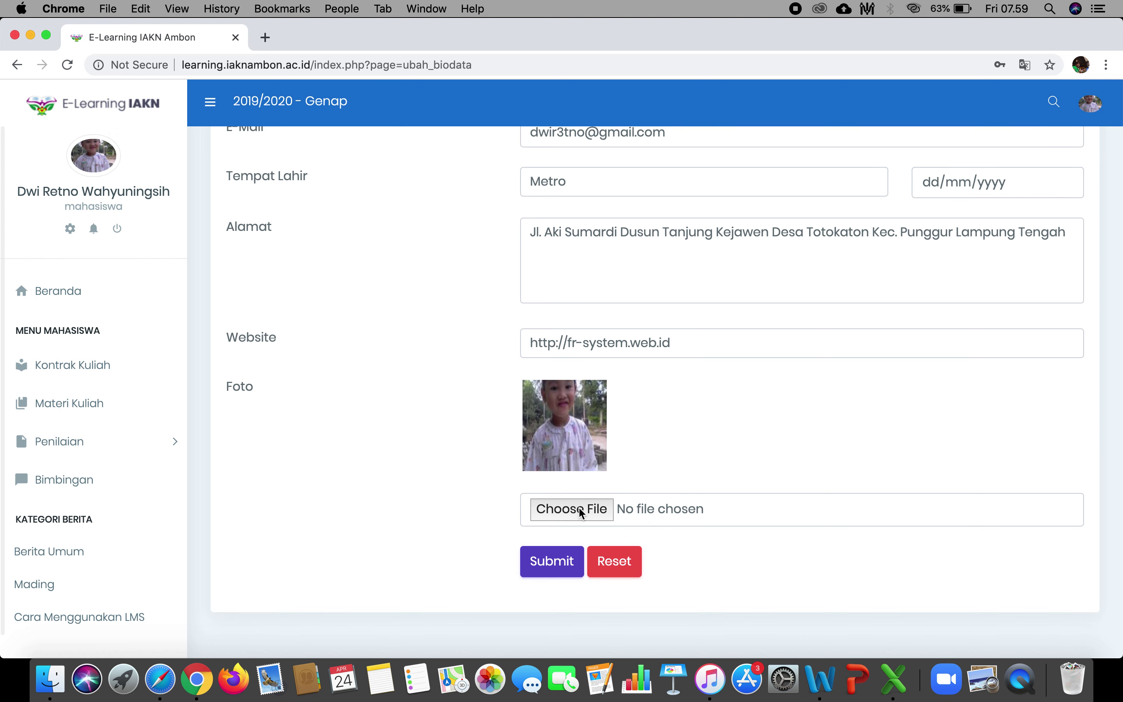
pyautogui.click(768, 409)
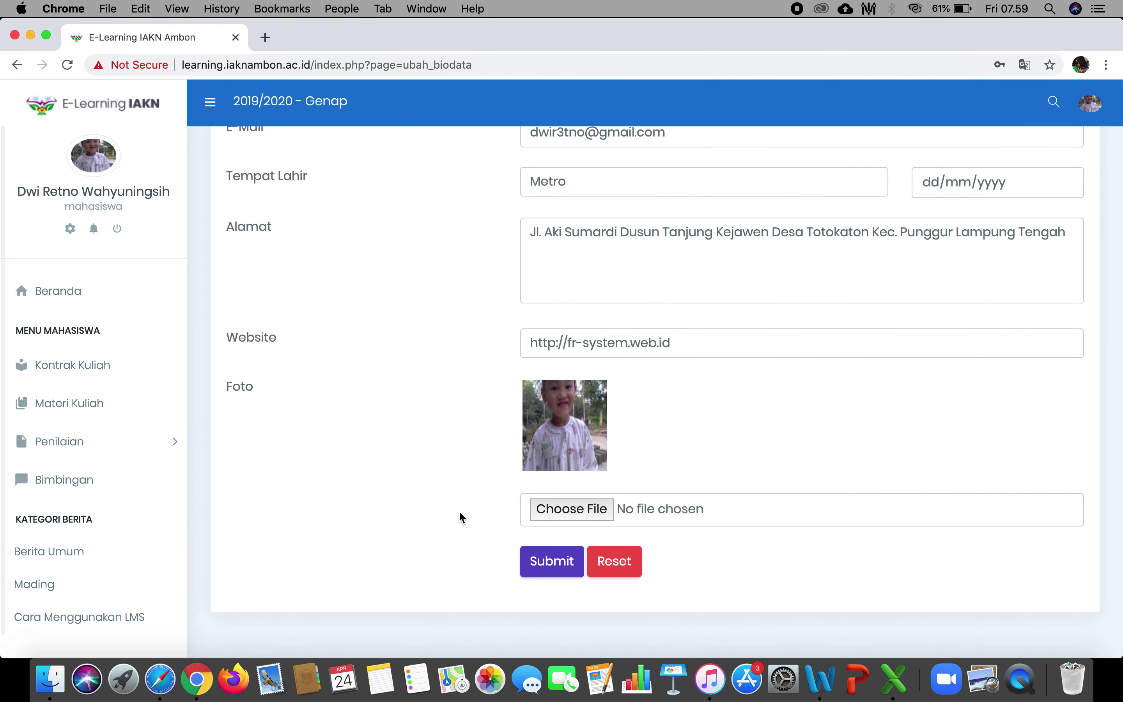
pyautogui.scroll(5, 459, 513)
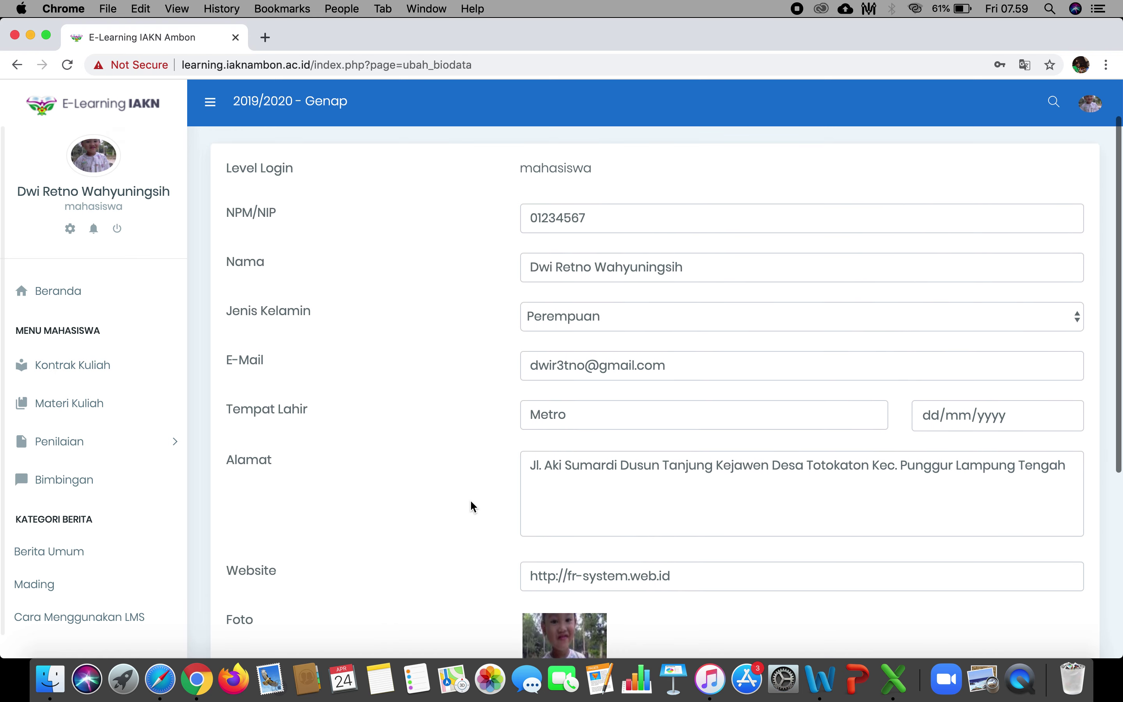
# Inspect the Ubah Password form's old, new and repeat fields, then open the Broadcast news page.
pyautogui.click(1091, 103)
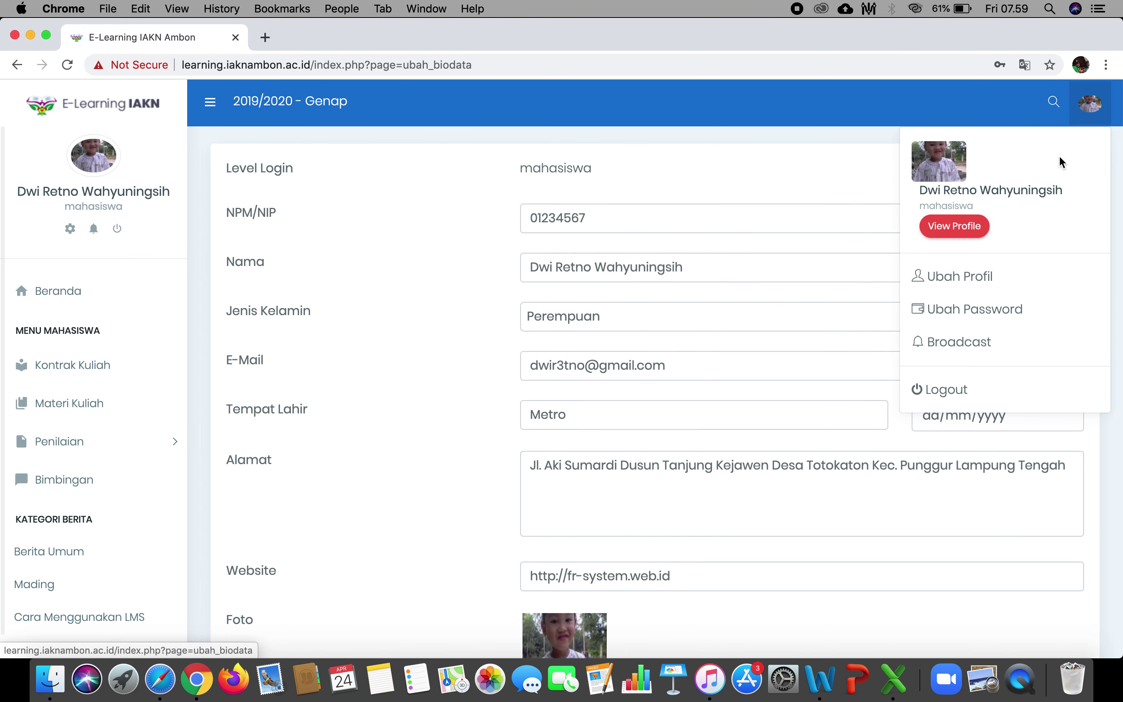
pyautogui.click(1000, 319)
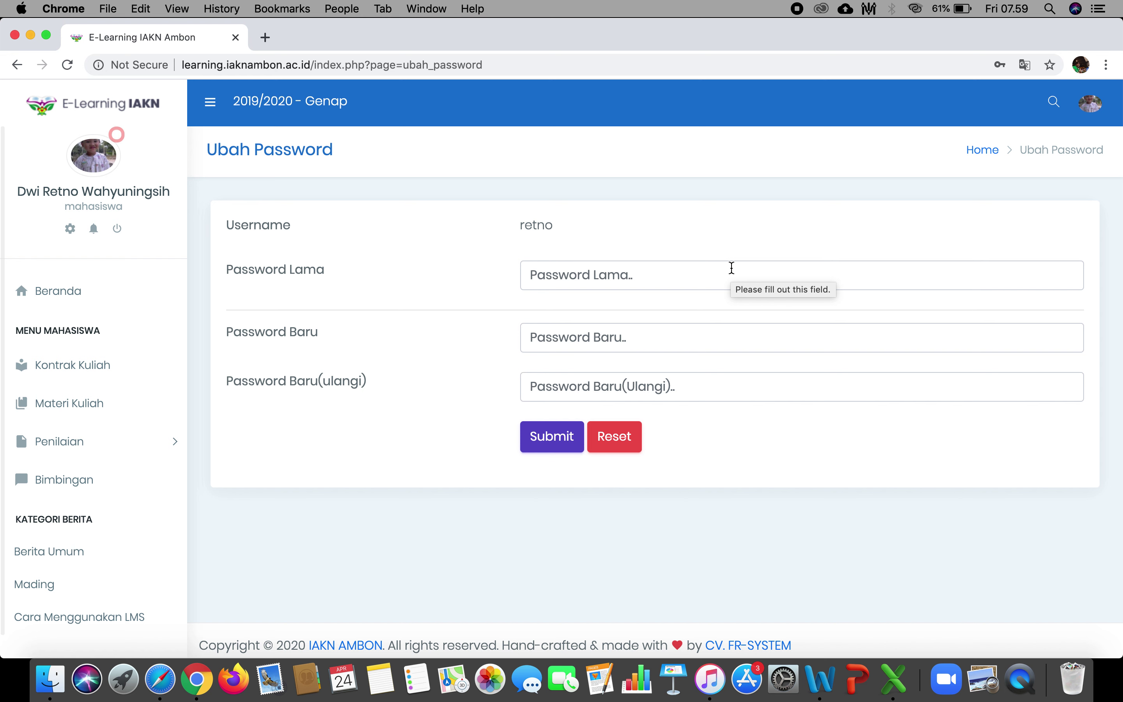
pyautogui.click(712, 270)
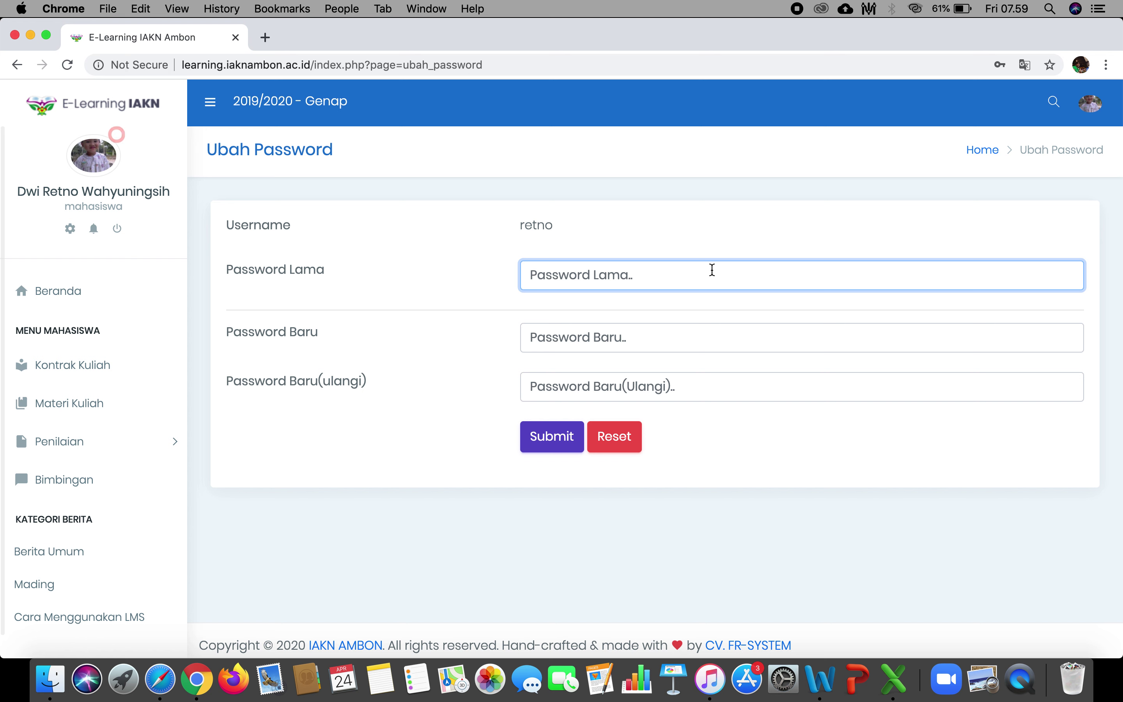
pyautogui.click(646, 341)
pyautogui.click(608, 393)
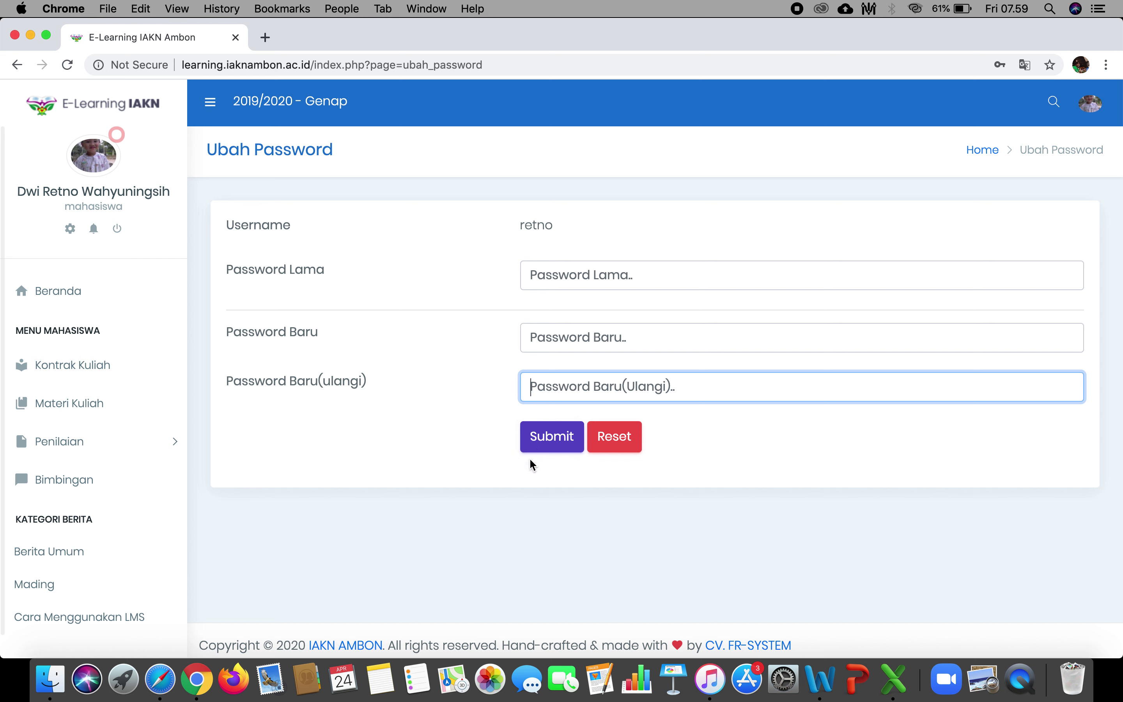
pyautogui.click(1090, 105)
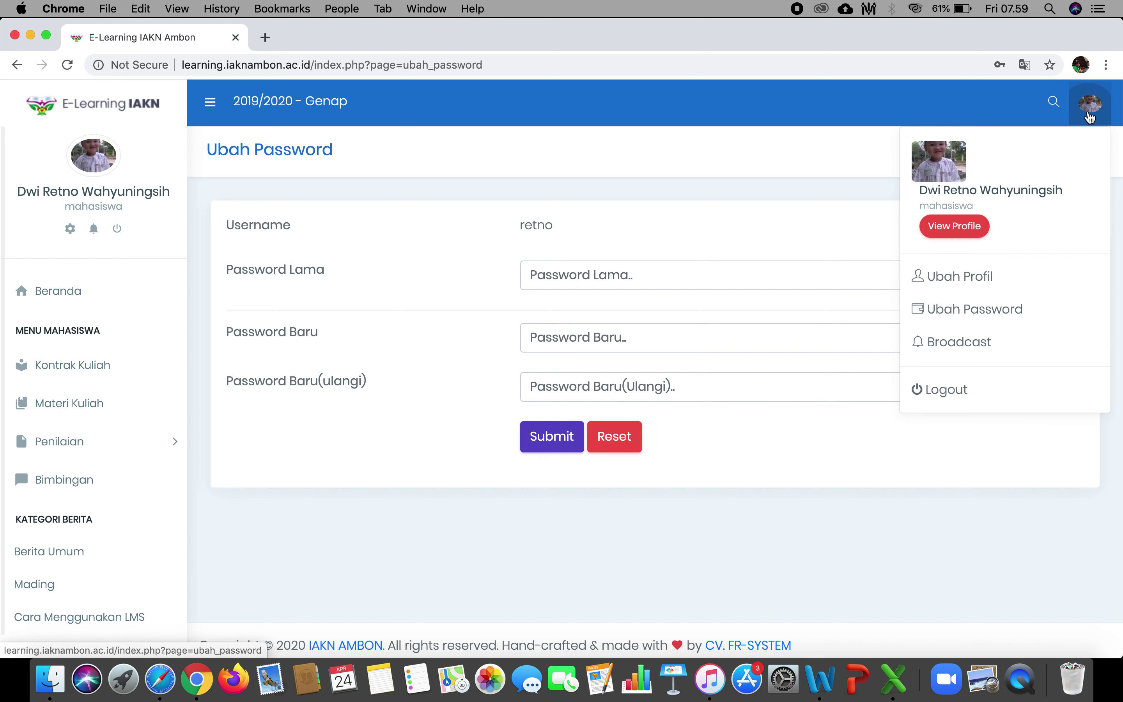
pyautogui.click(969, 346)
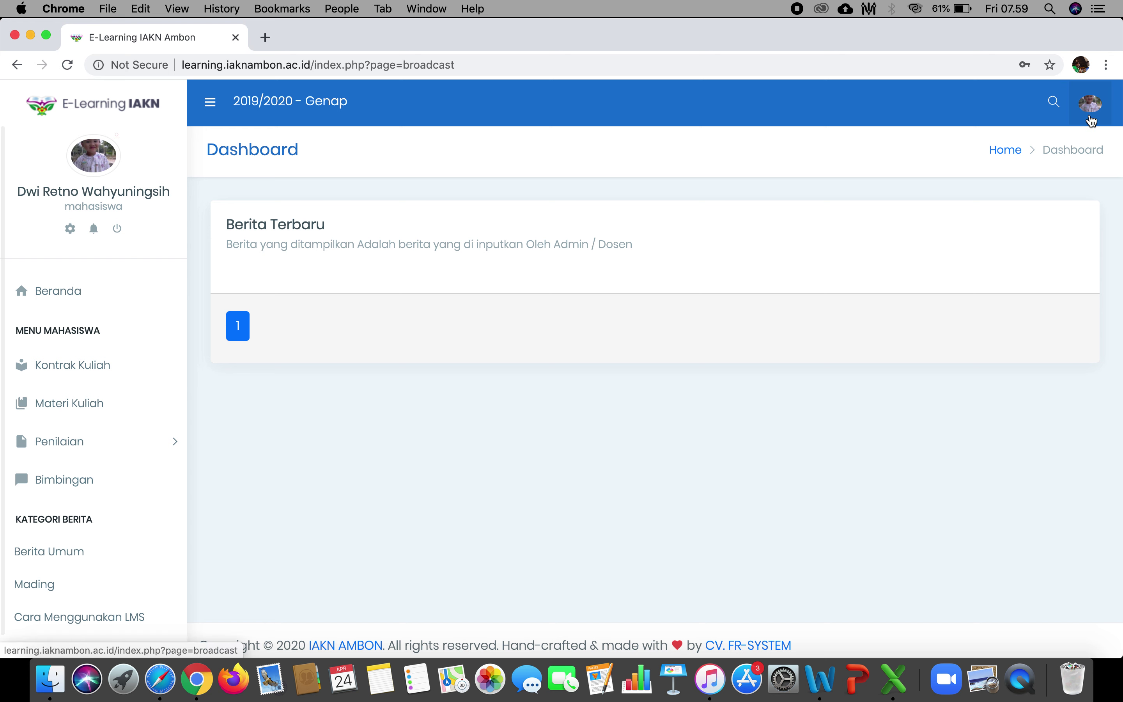
# Return to Beranda, briefly checking the sidebar profile shortcuts and broadcast news on the way.
pyautogui.click(1091, 103)
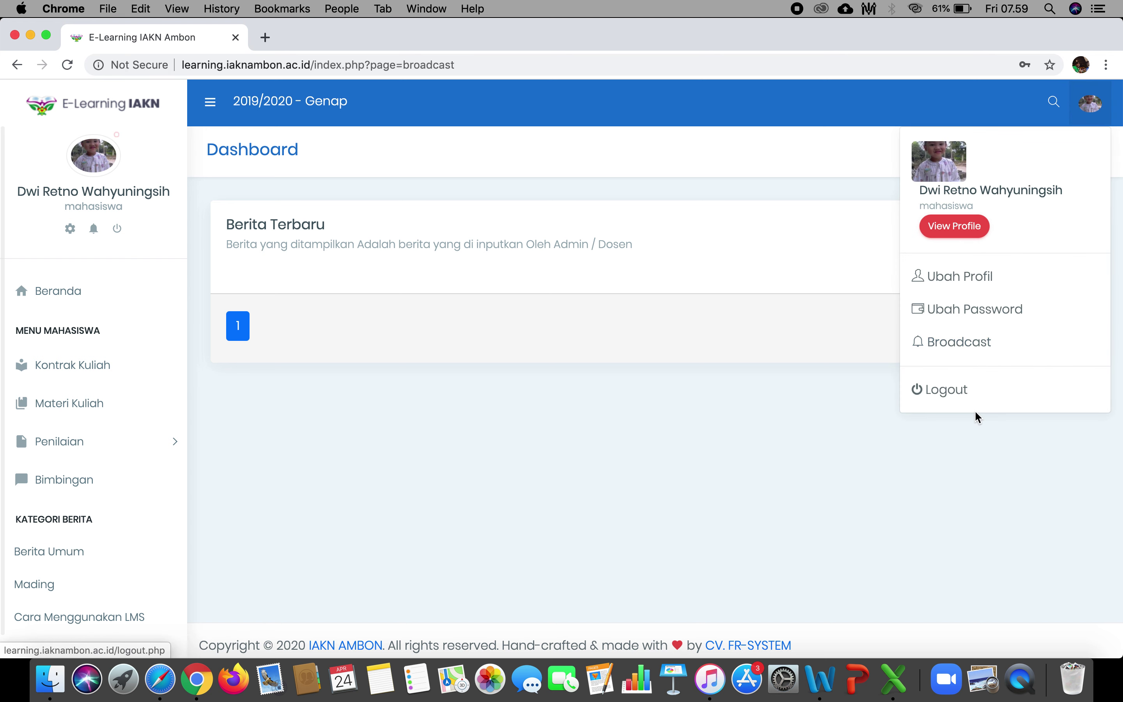
pyautogui.click(815, 407)
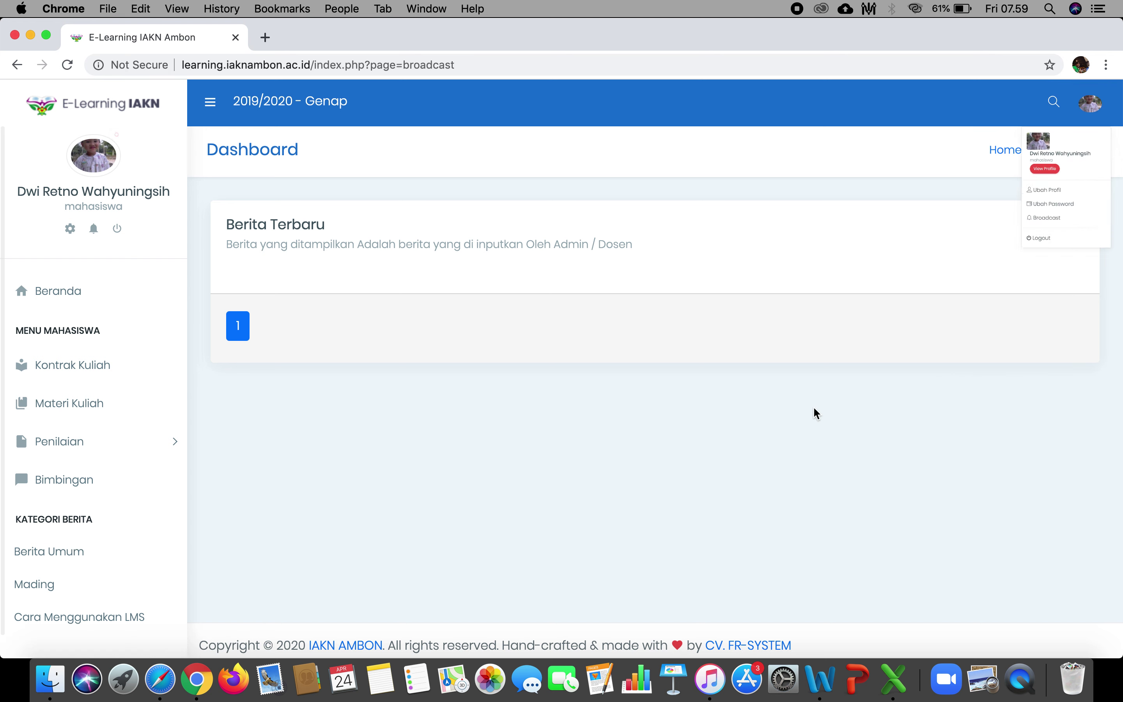
pyautogui.click(76, 291)
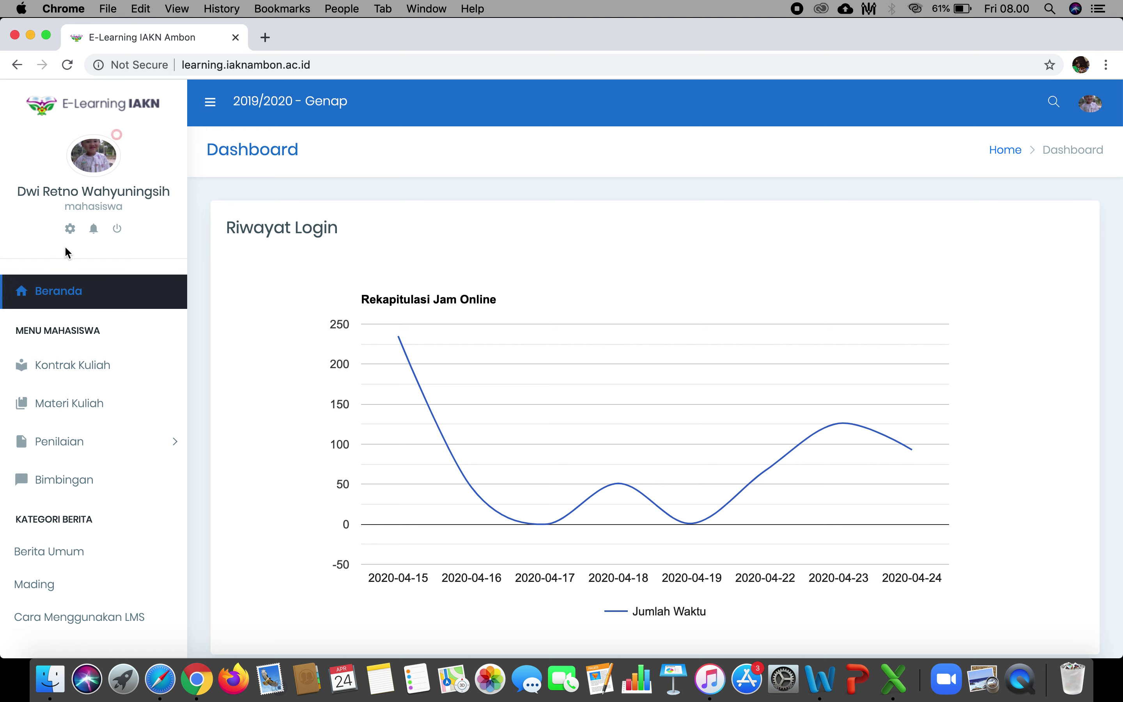
pyautogui.click(70, 236)
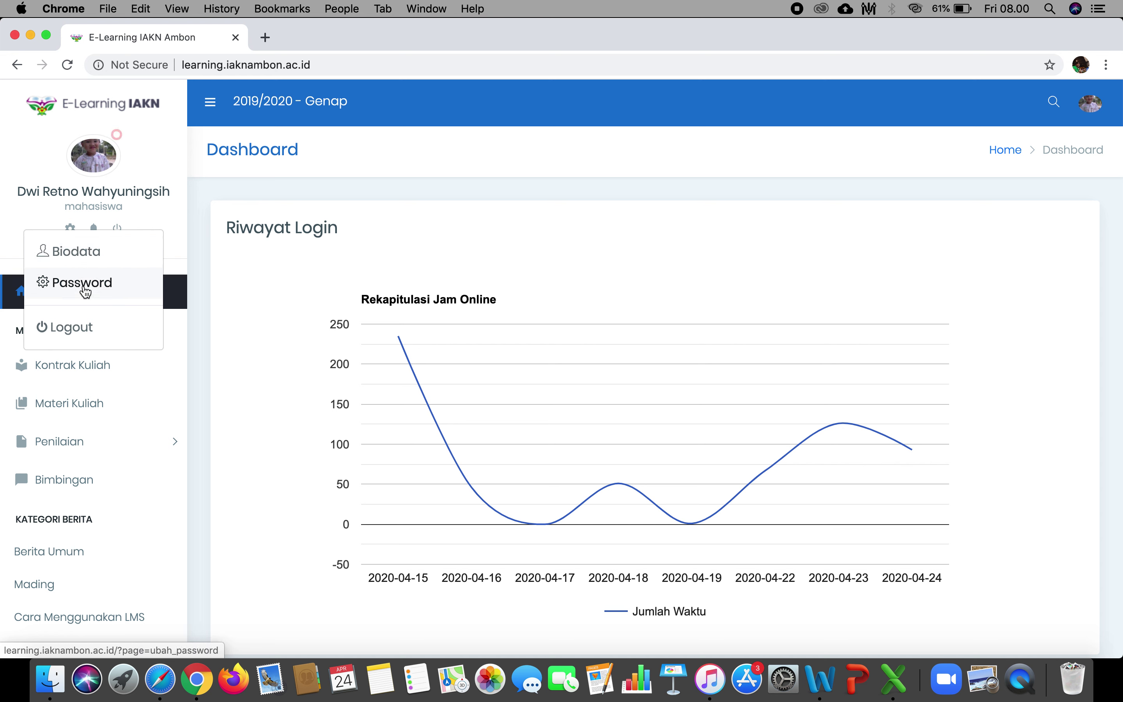
pyautogui.click(185, 259)
pyautogui.click(95, 232)
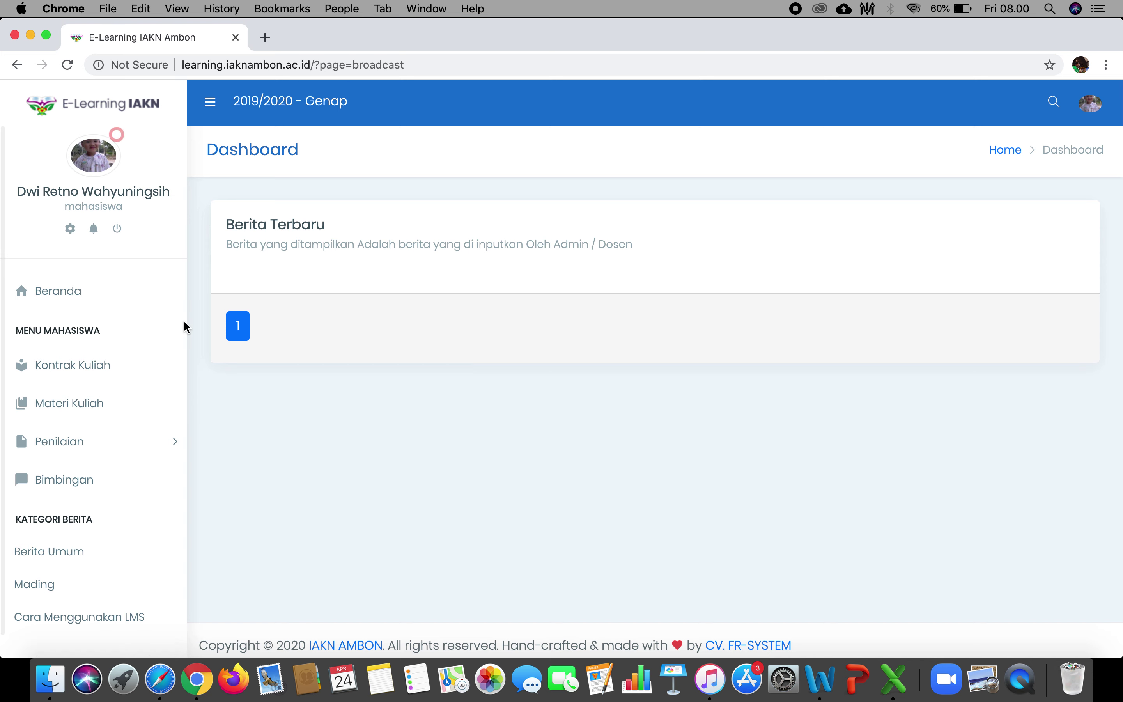
pyautogui.click(124, 307)
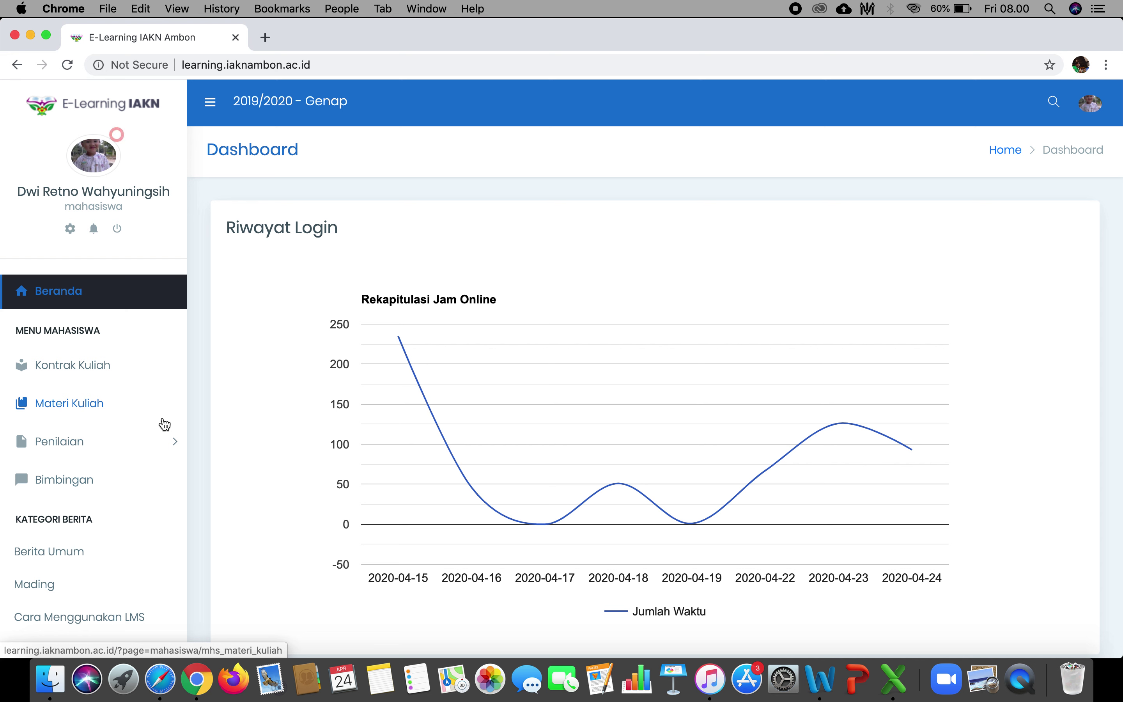
# Open Kontrak Kuliah and view ILMU ALAMIAH DASAR's contract, reading its schedule and description.
pyautogui.click(148, 375)
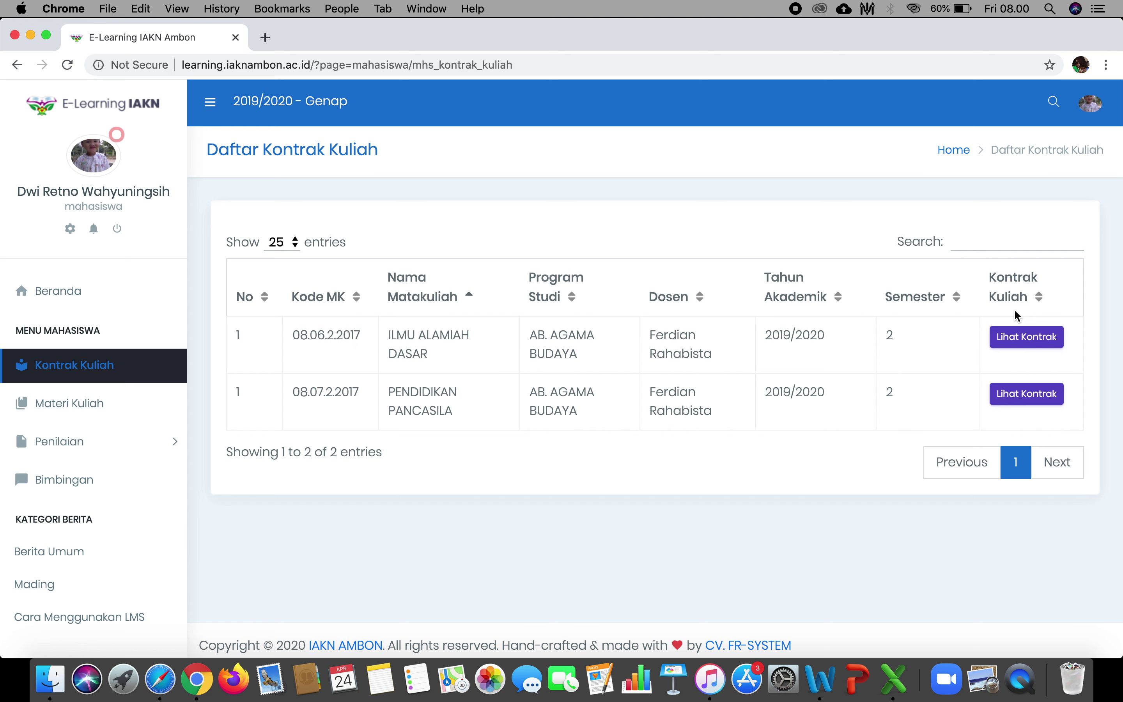
pyautogui.click(1042, 342)
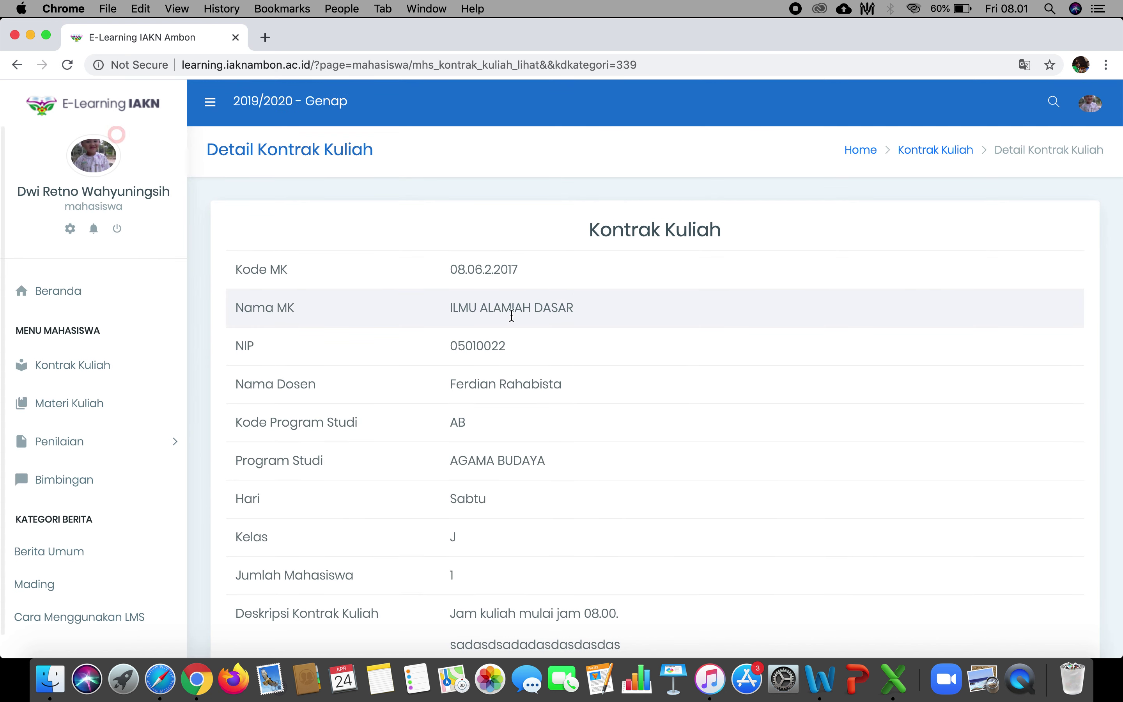
pyautogui.scroll(-3, 534, 423)
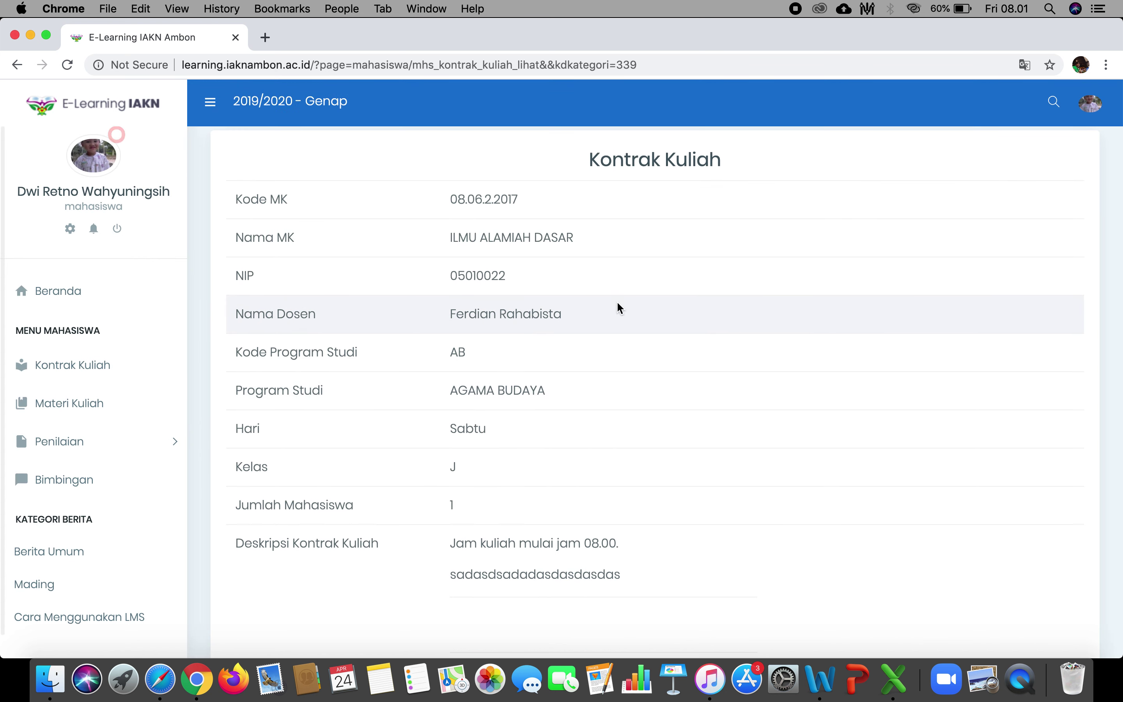
pyautogui.scroll(-1, 620, 315)
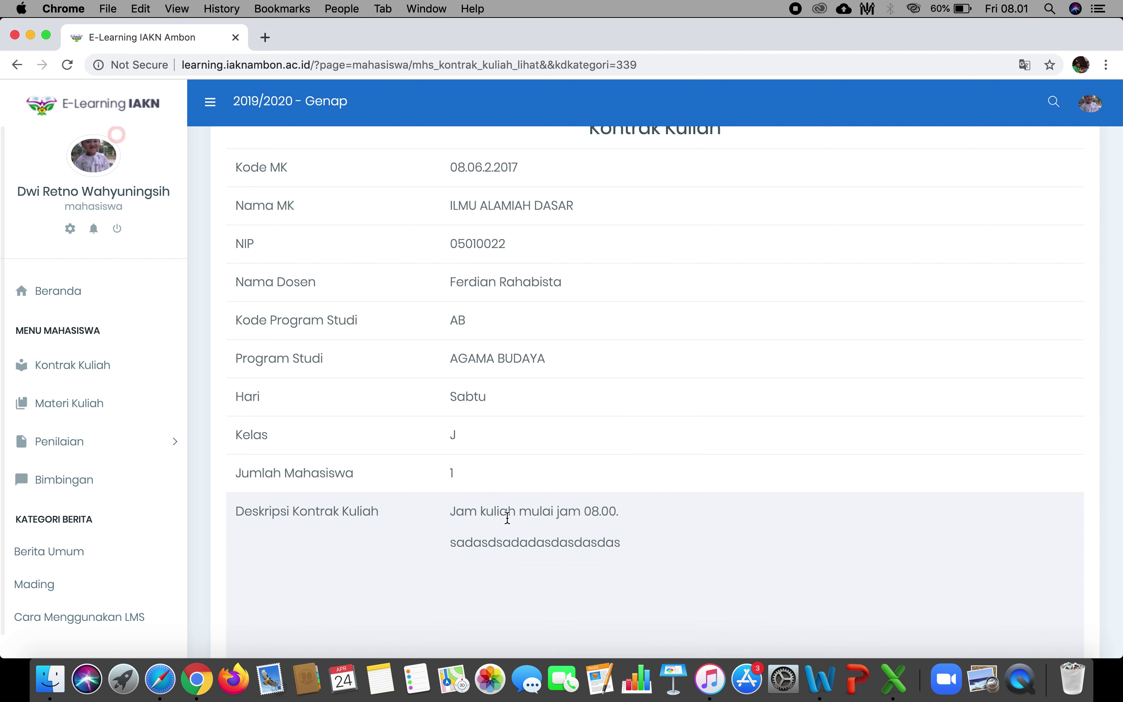
pyautogui.scroll(-4, 492, 511)
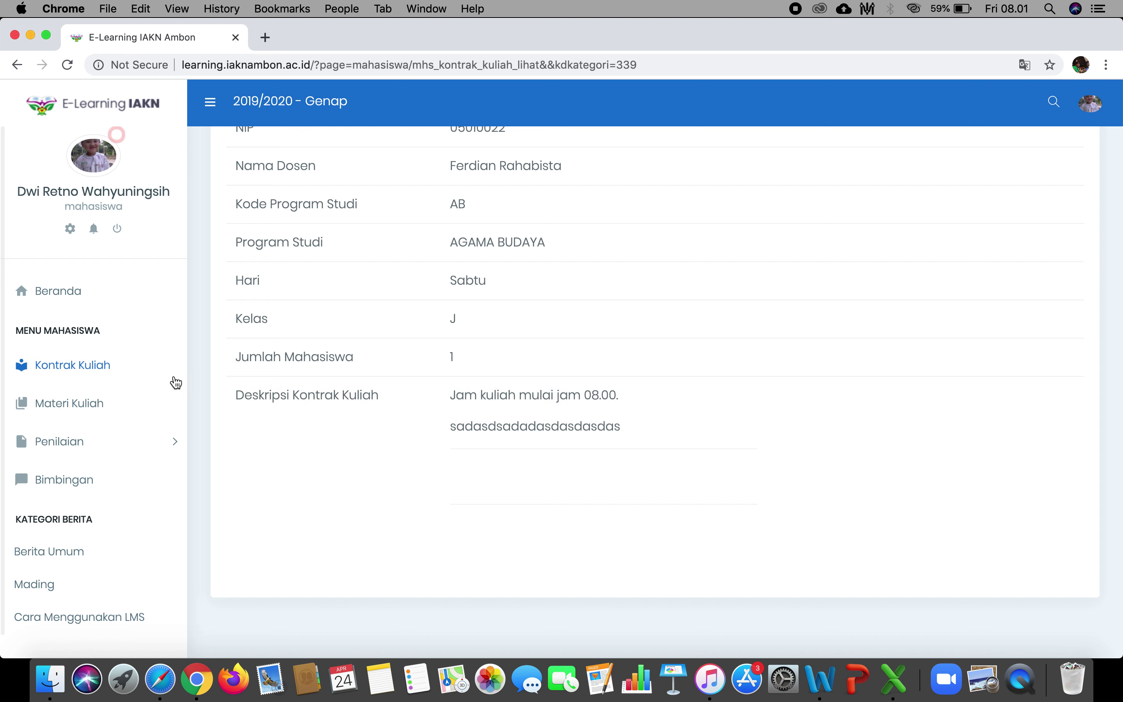
# On Materi Kuliah, show the course materials for ILMU ALAMIAH DASAR.
pyautogui.click(97, 406)
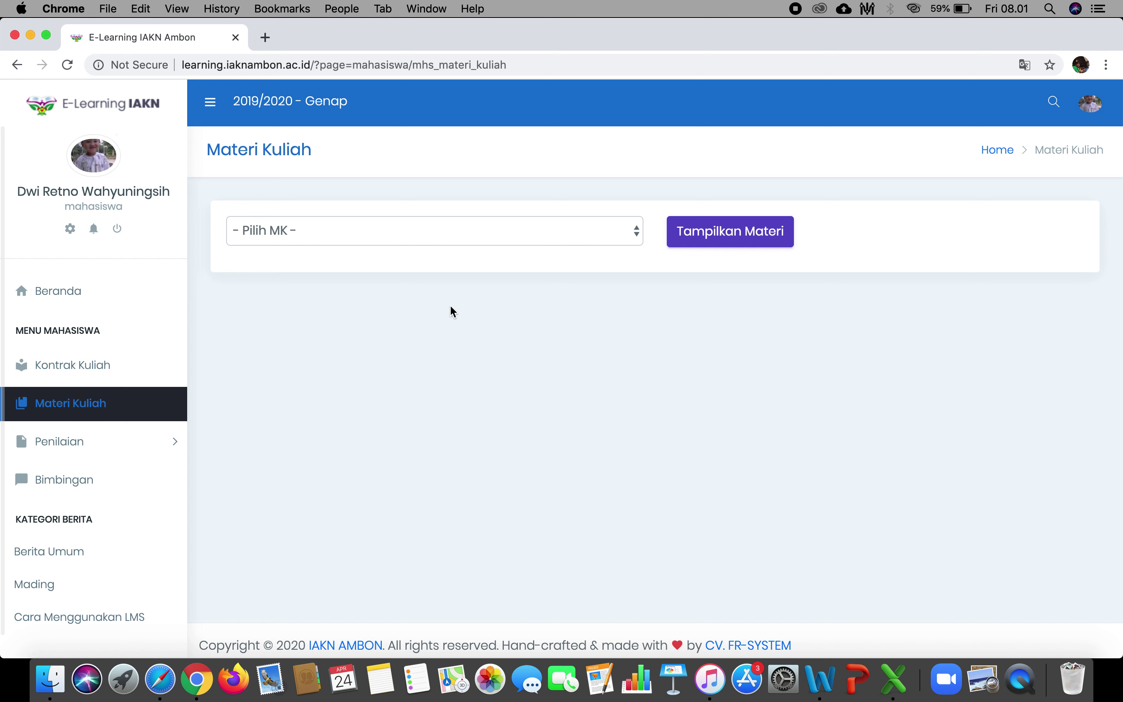
pyautogui.click(568, 242)
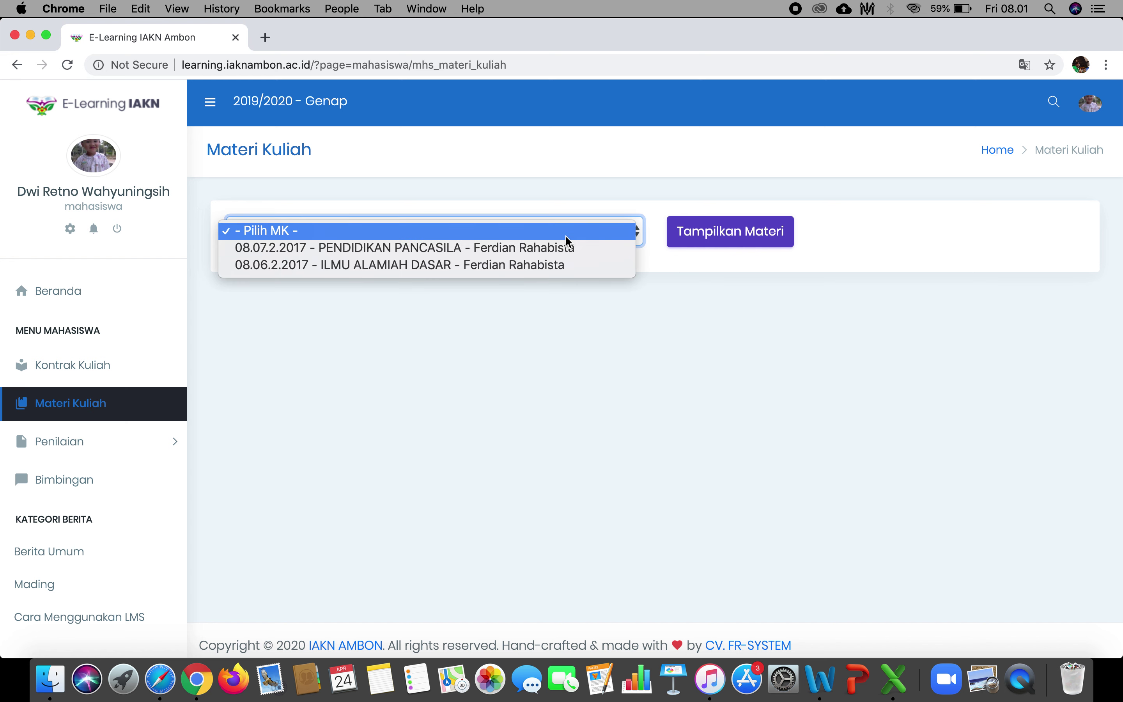
pyautogui.click(562, 265)
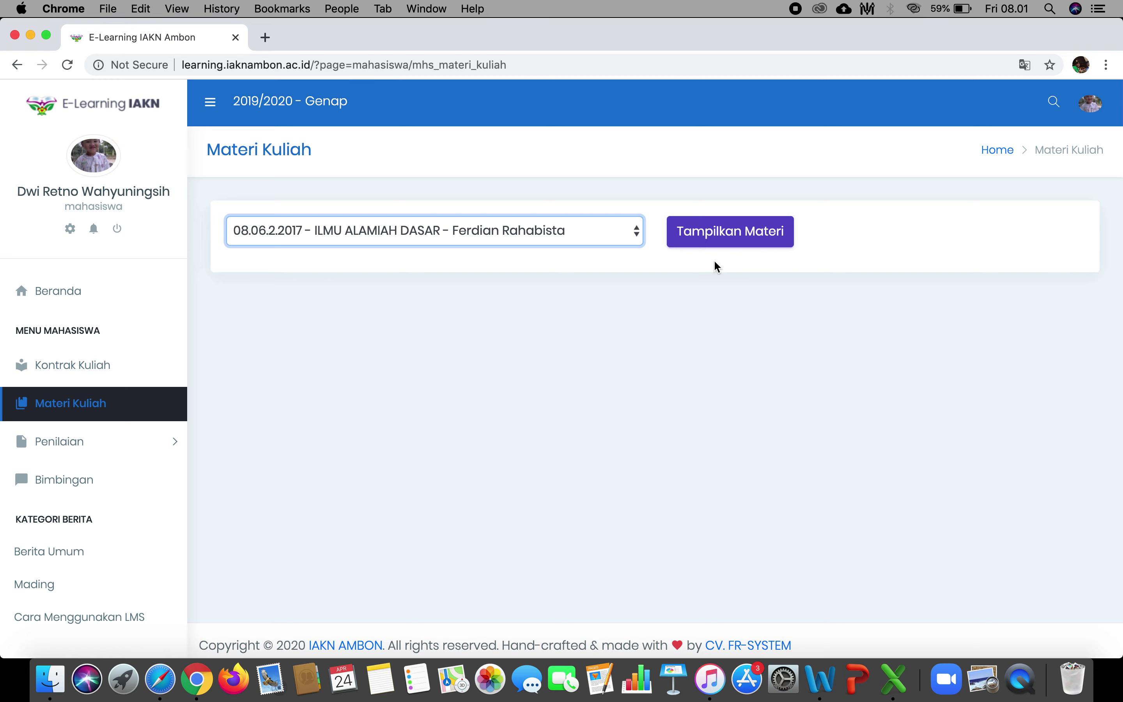
pyautogui.click(742, 242)
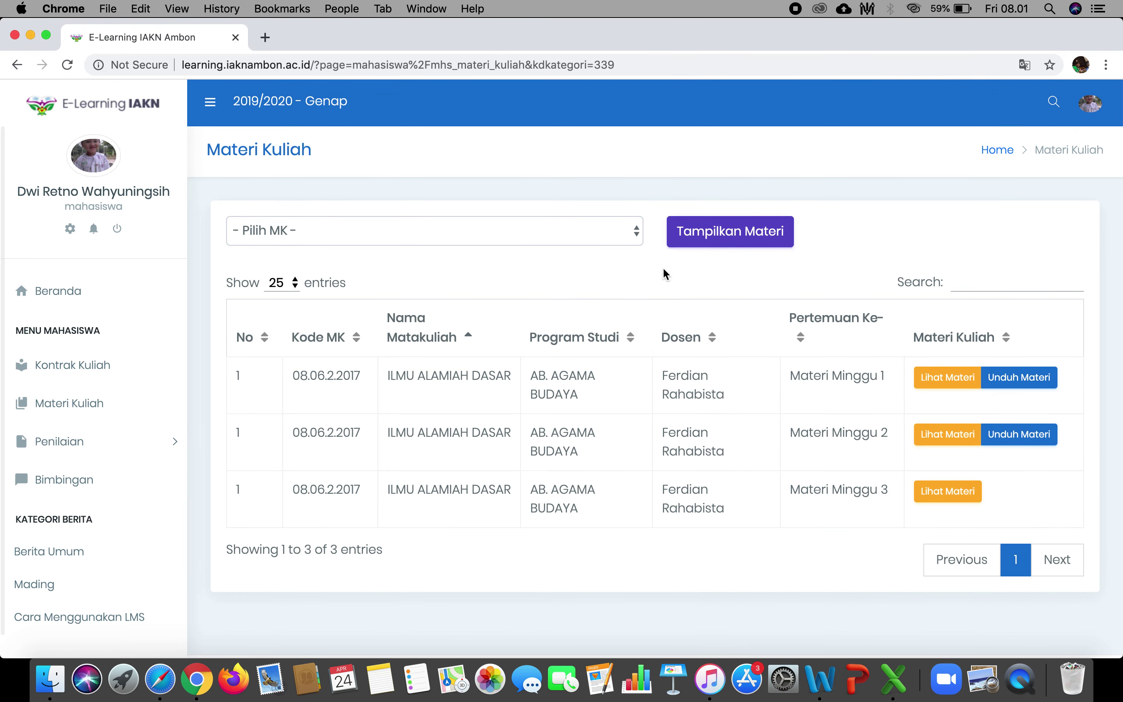
# Switch the Pilih MK course to PENDIDIKAN PANCASILA and show its three materials.
pyautogui.click(635, 236)
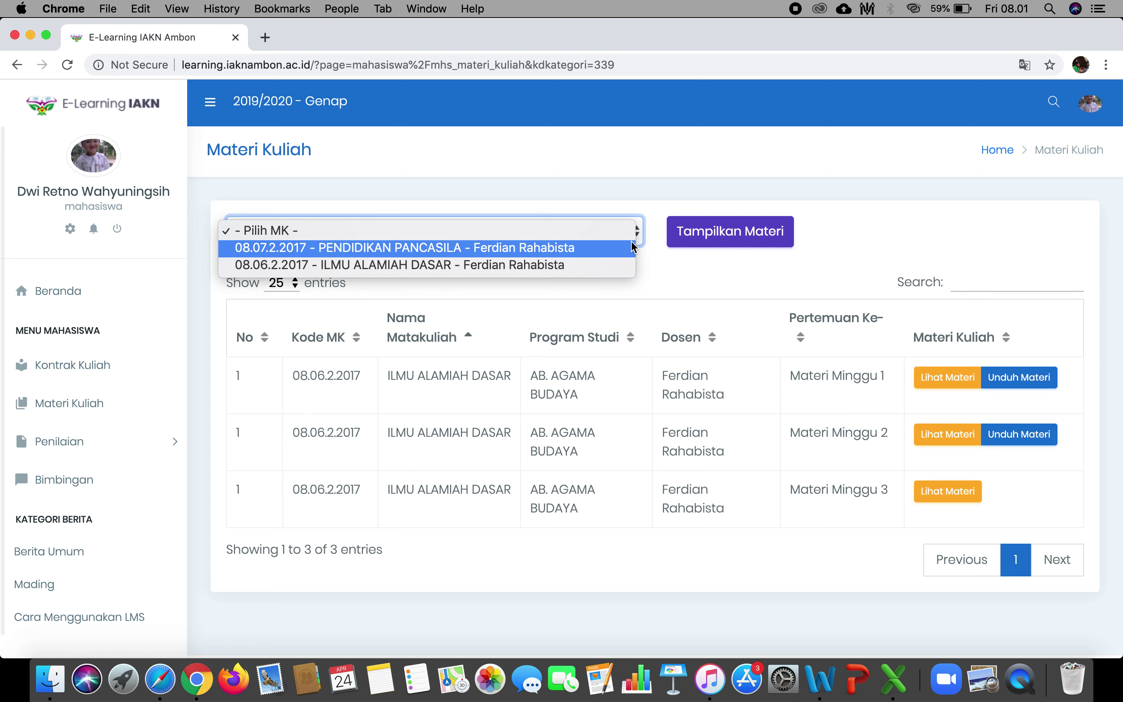
pyautogui.click(609, 249)
pyautogui.click(709, 231)
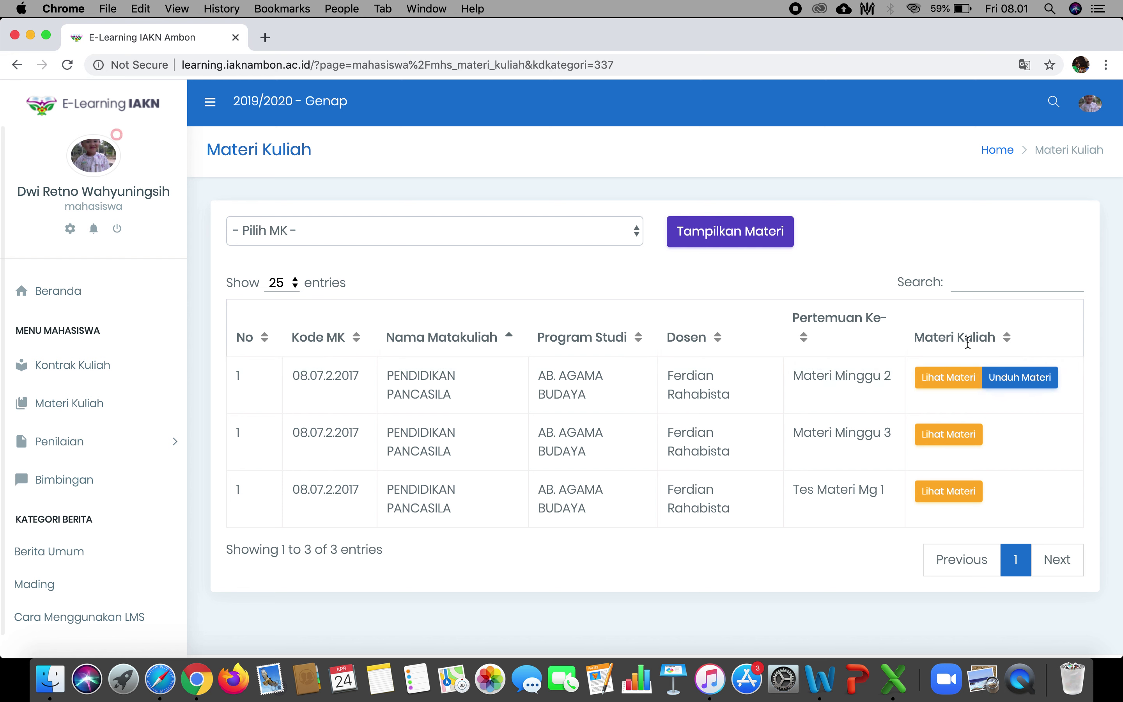
pyautogui.click(1022, 392)
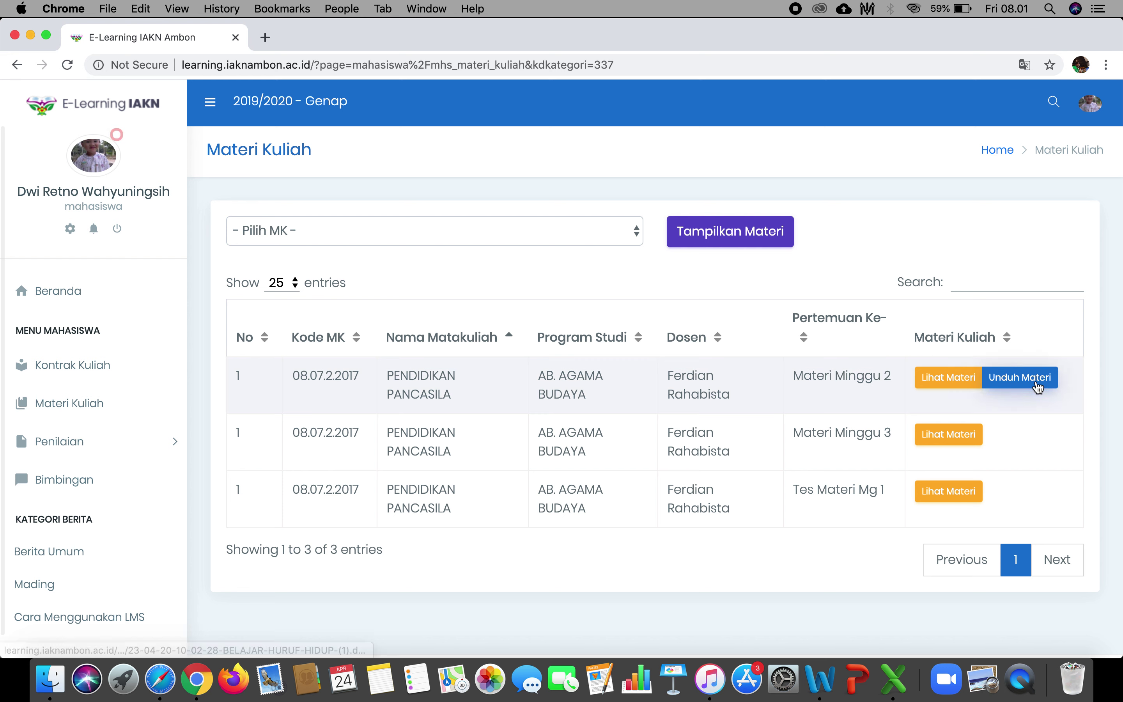
# View Materi Minggu 2, then download and open its BELAJAR-HURUF-HIDUP .docx file before closing Word.
pyautogui.click(948, 377)
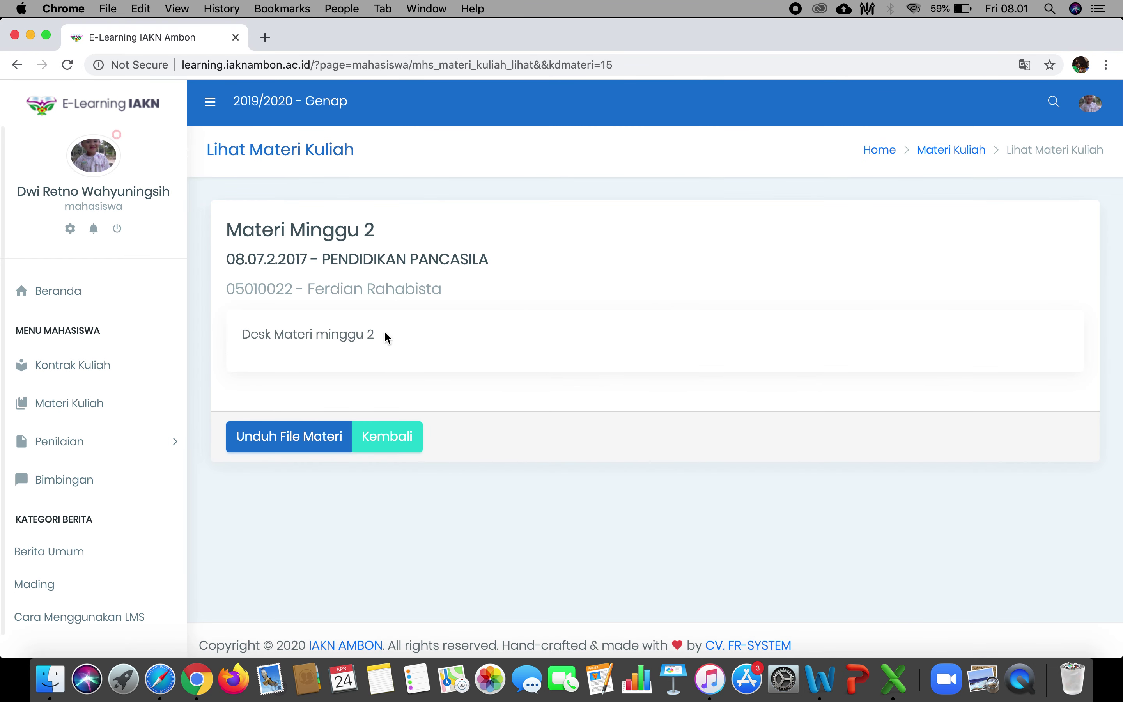
pyautogui.doubleClick(246, 334)
pyautogui.keyDown('shift'); pyautogui.click(376, 338); pyautogui.keyUp('shift')
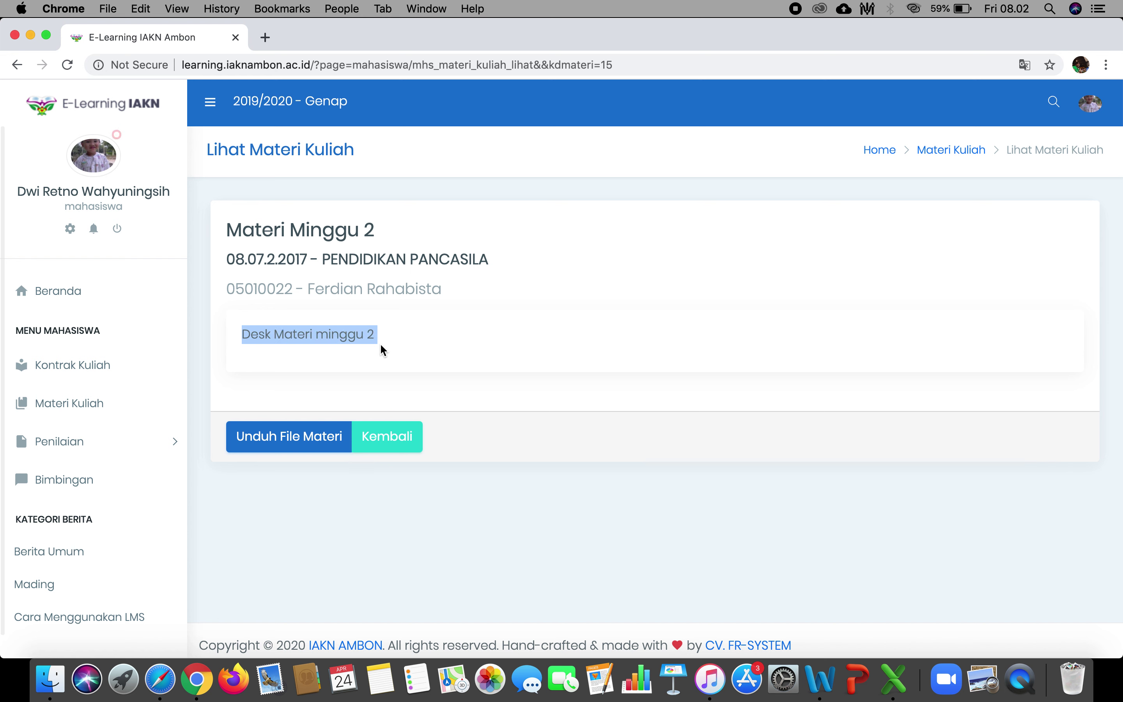
pyautogui.click(295, 337)
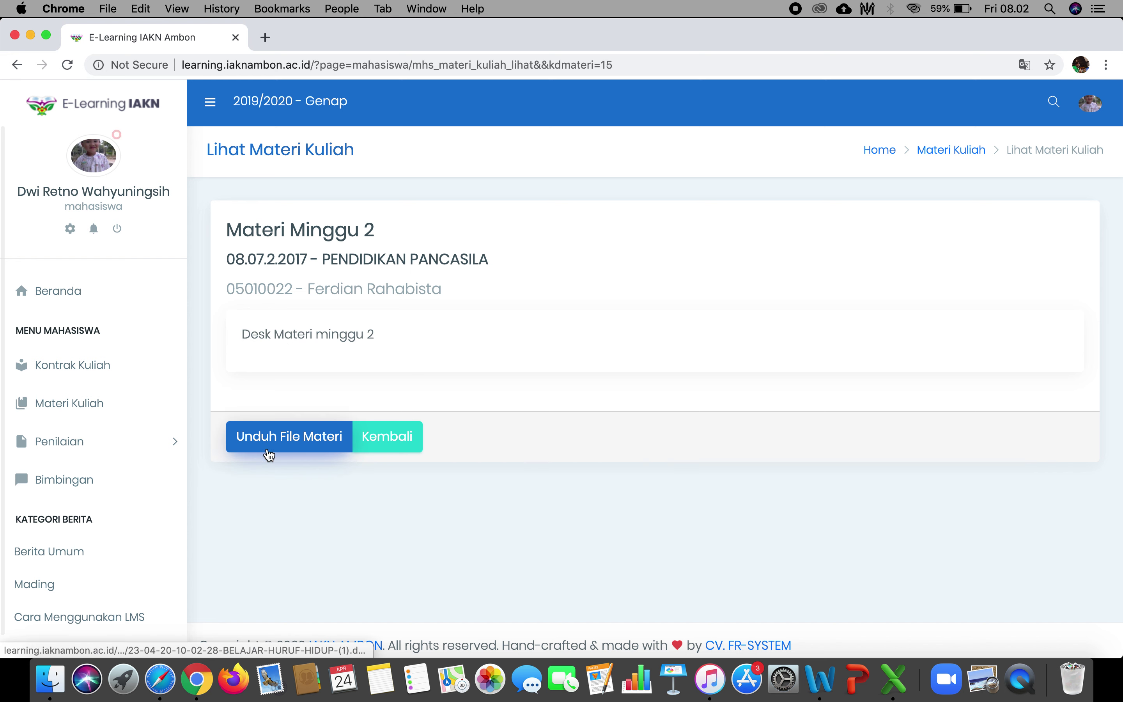
pyautogui.click(292, 446)
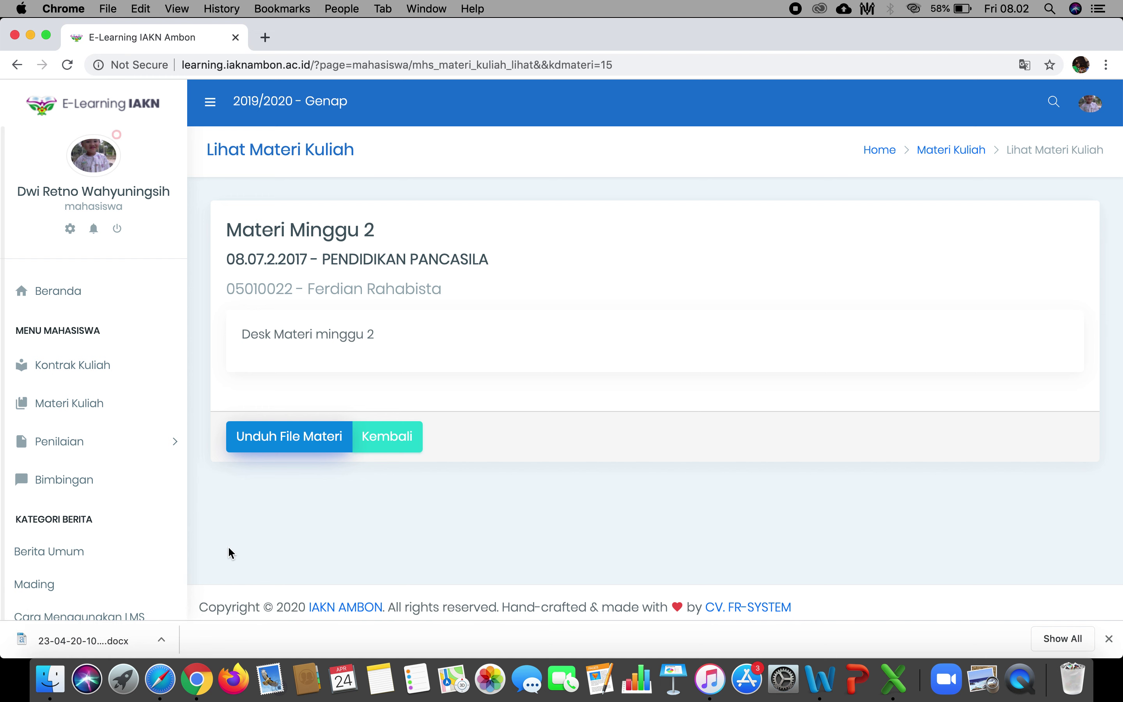
pyautogui.click(120, 641)
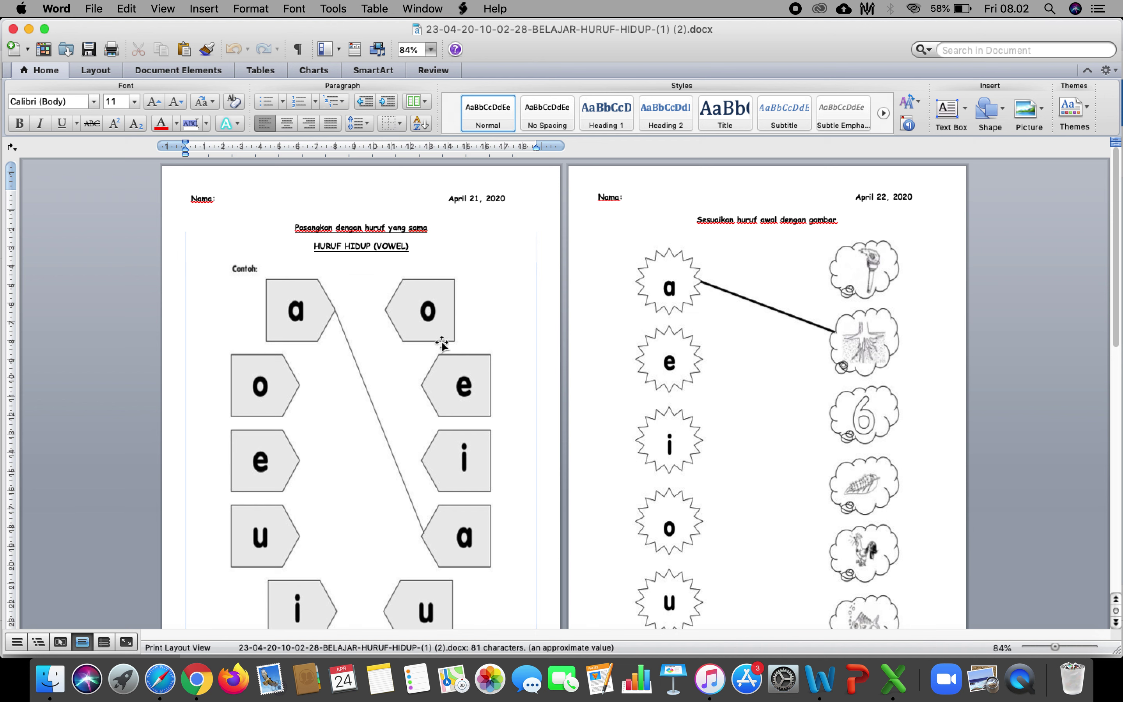
pyautogui.click(13, 29)
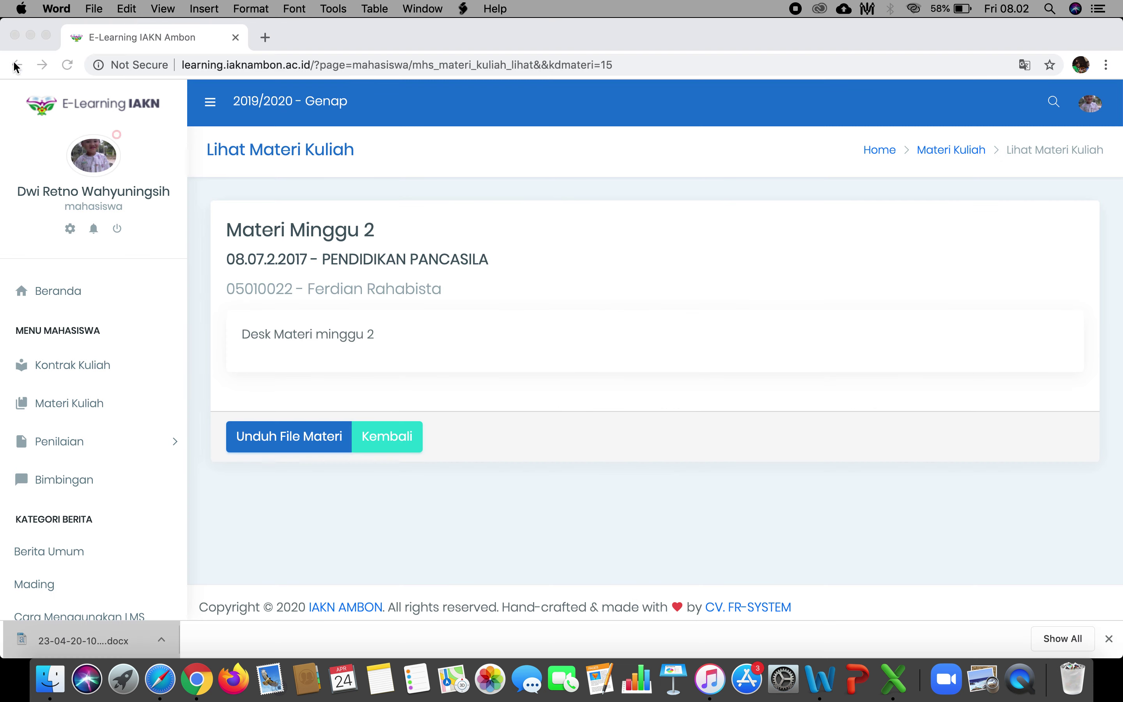
# Reload PENDIDIKAN PANCASILA's materials, view the Materi Minggu 3 page, then go back to the list.
pyautogui.click(85, 405)
pyautogui.click(84, 405)
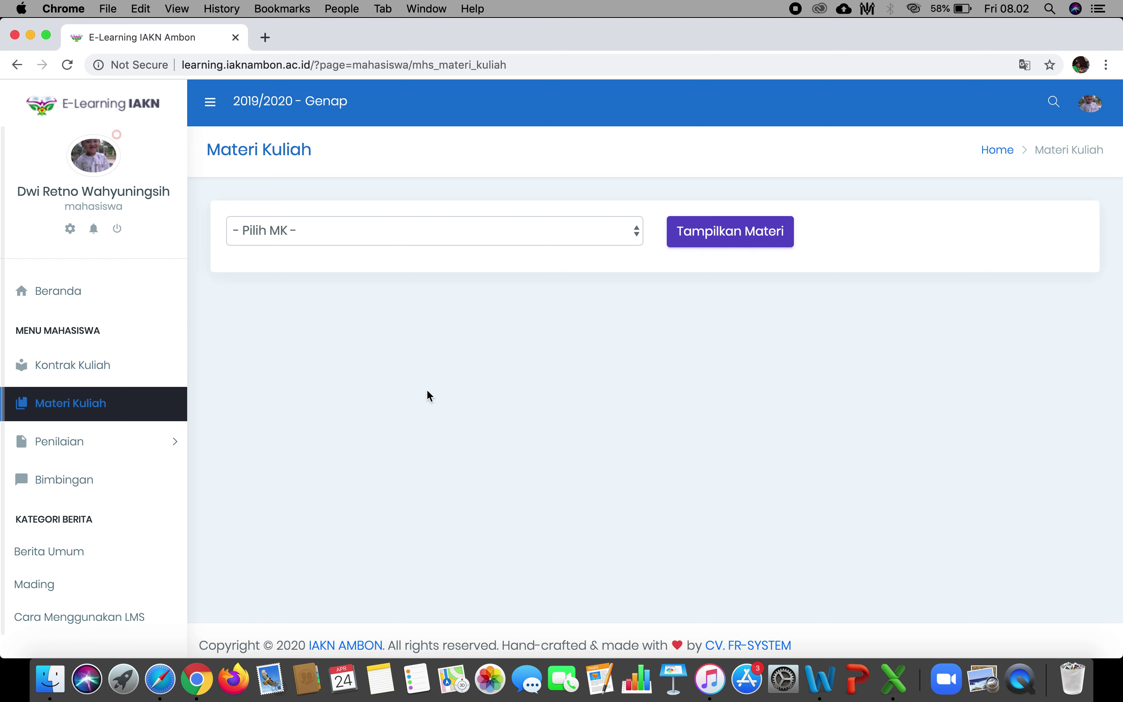
pyautogui.click(458, 231)
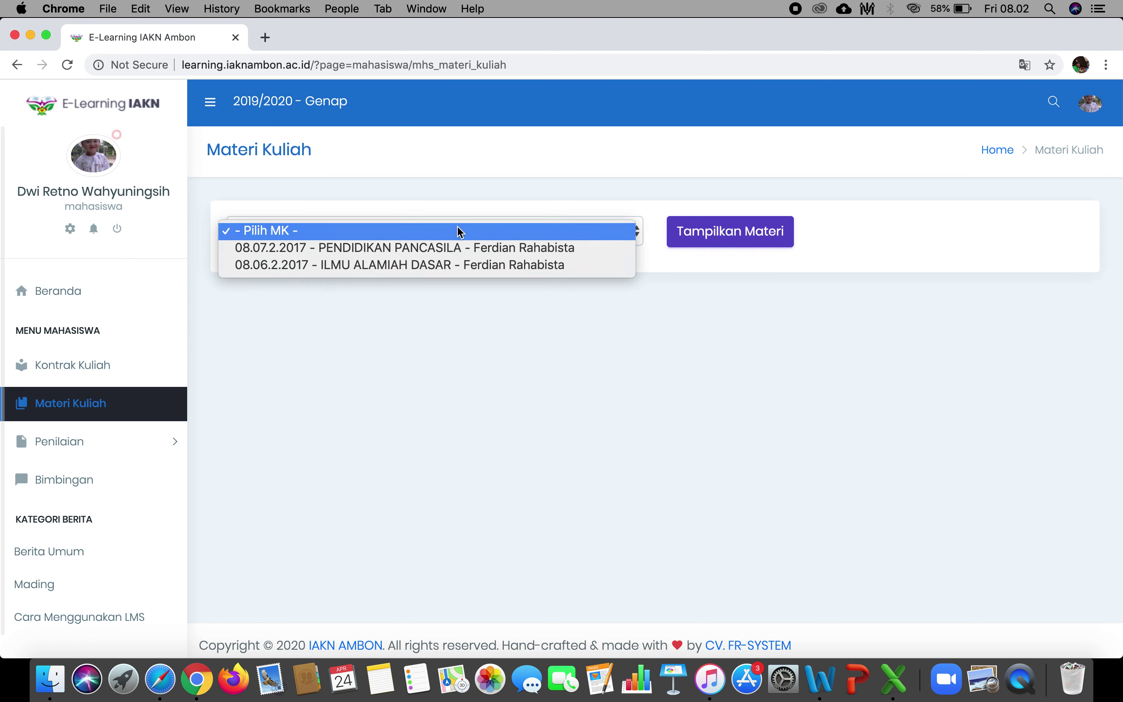
pyautogui.click(454, 244)
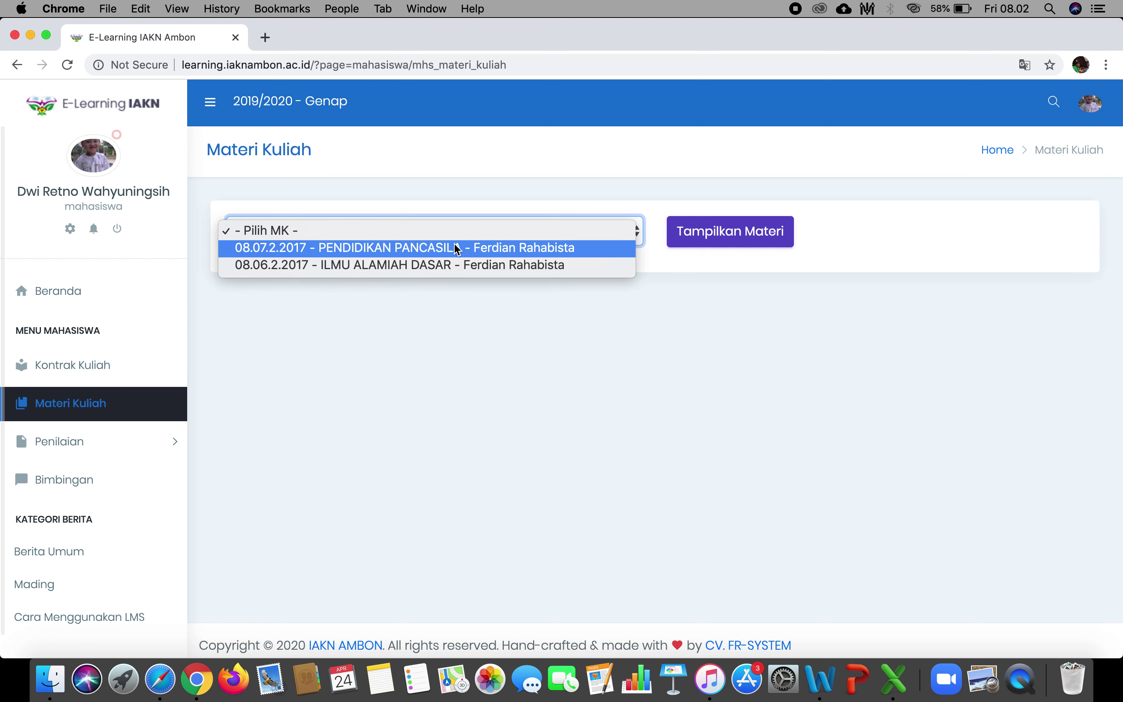
pyautogui.click(759, 232)
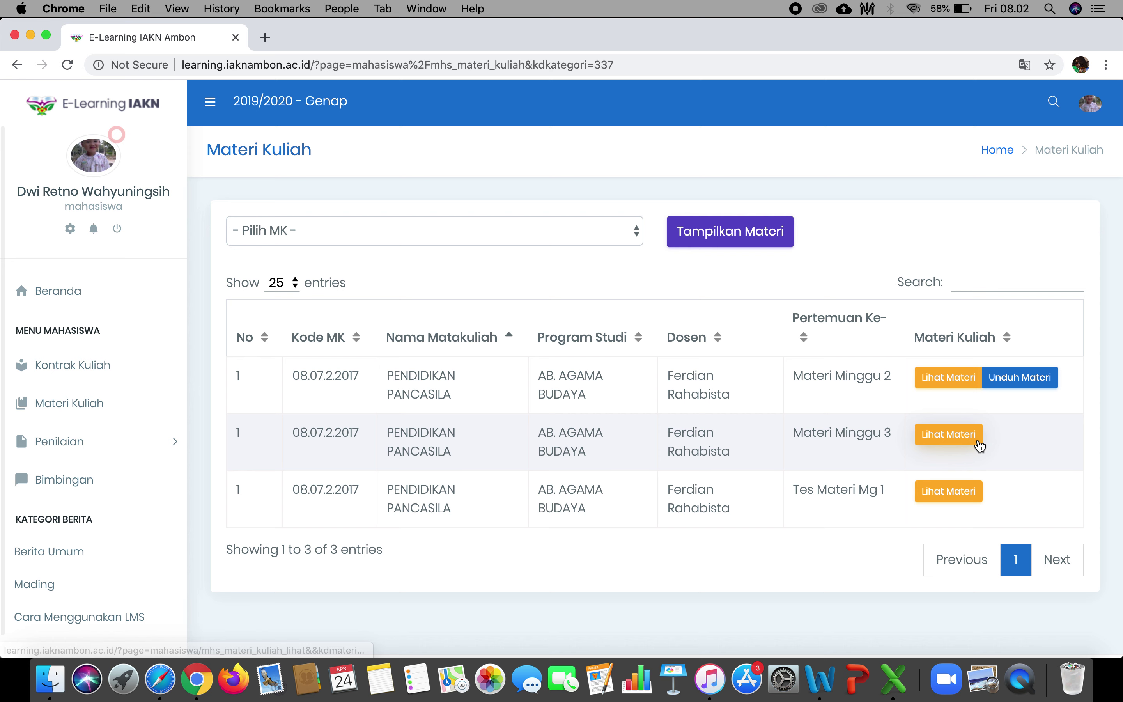
pyautogui.click(963, 442)
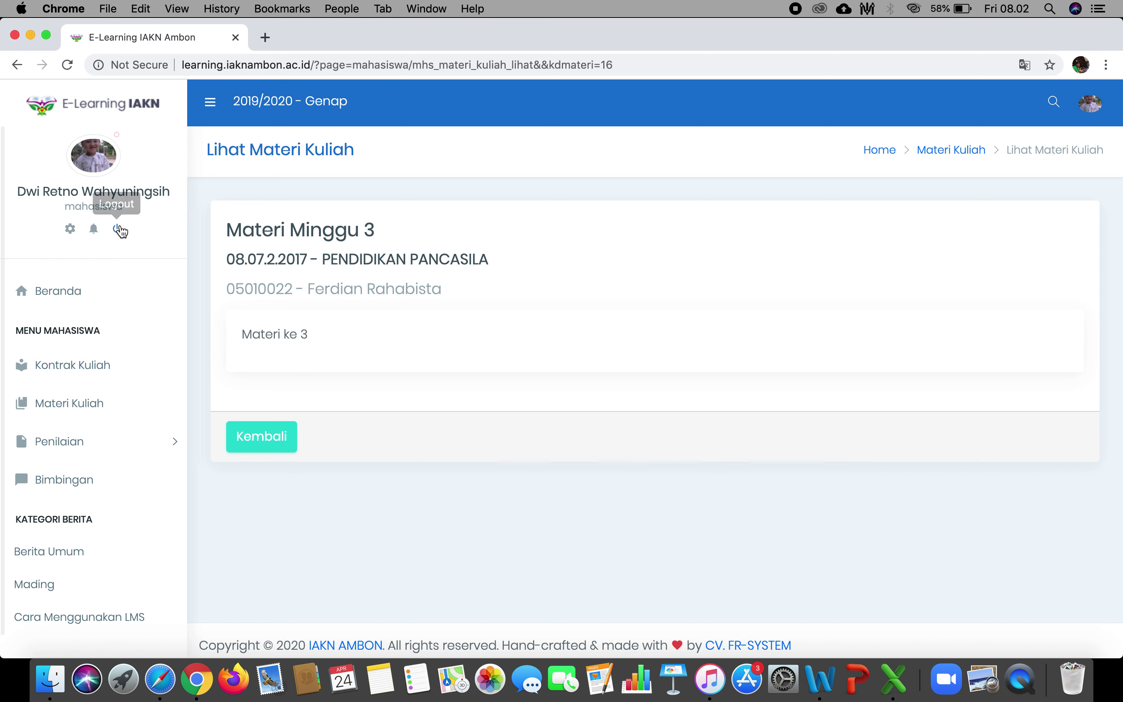
pyautogui.click(17, 64)
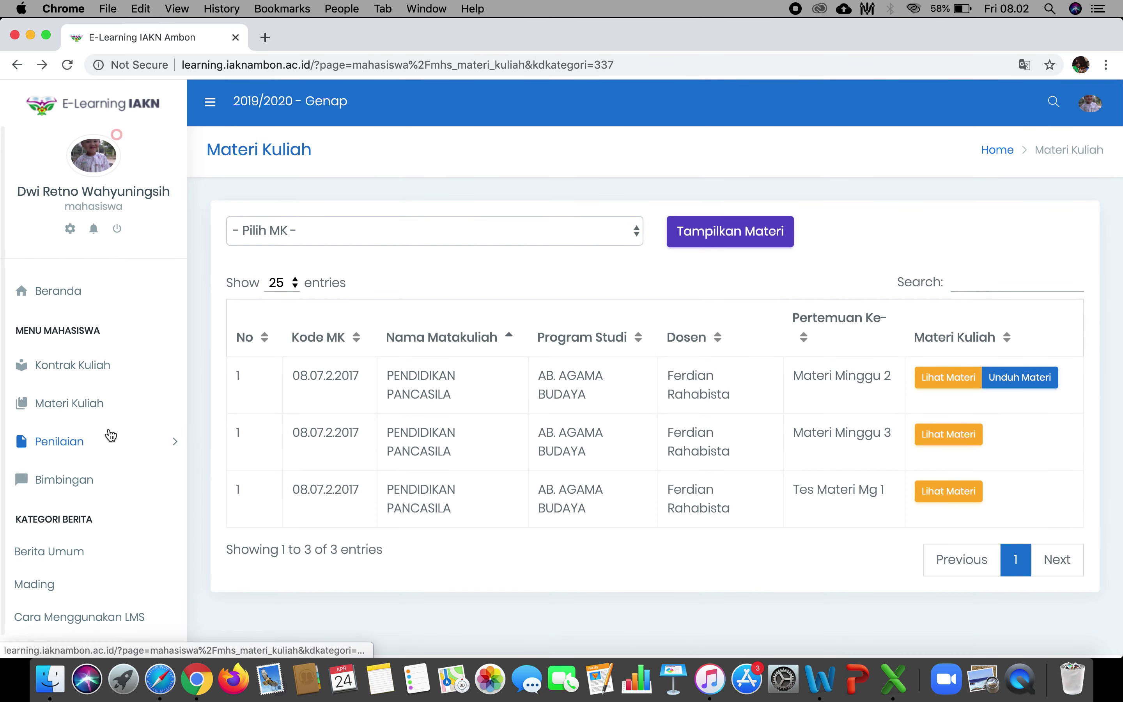
# Expand Penilaian in the sidebar to reveal Diskusi, Tugas Mandiri, Quis, UTS, UAS and Rekapitulasi Nilai.
pyautogui.click(95, 443)
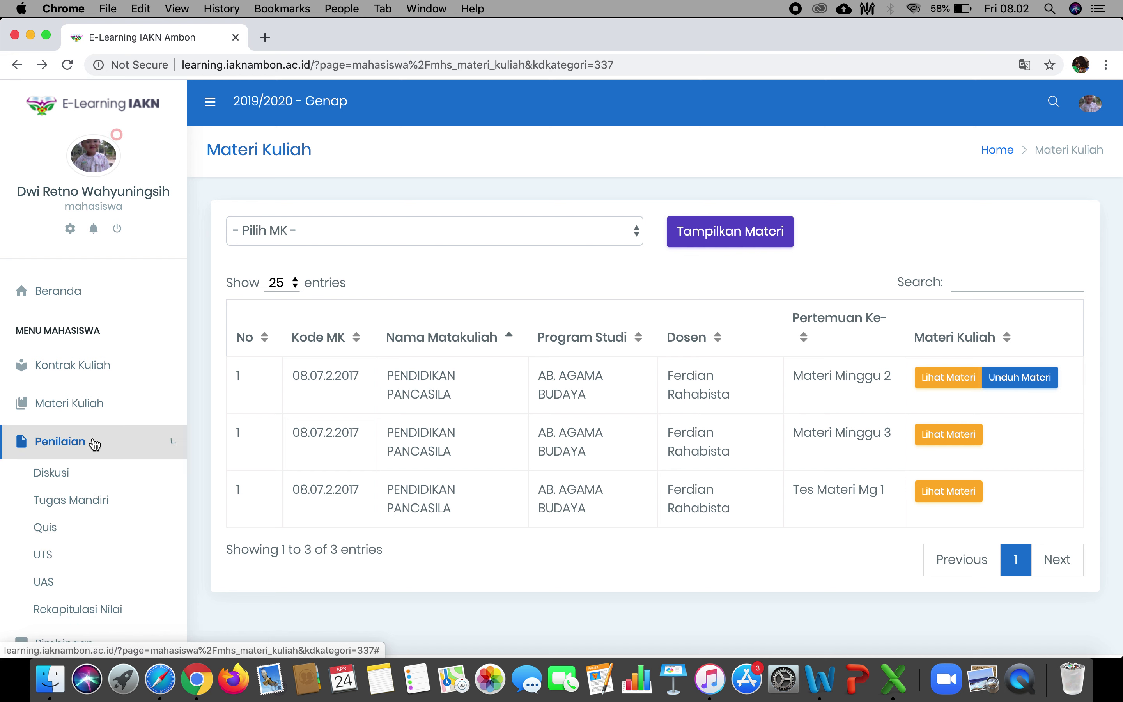
pyautogui.scroll(-5, 118, 472)
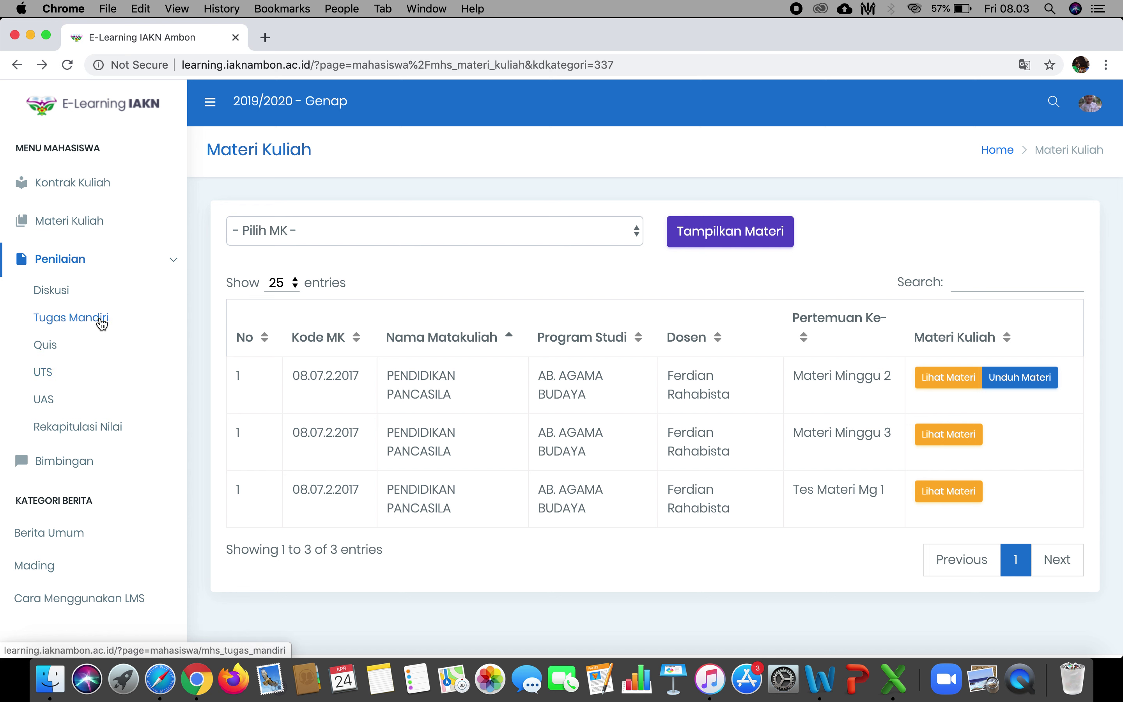
# Open Penilaian > Diskusi and show ILMU ALAMIAH DASAR's Materi Minggu 1–3 discussion entries.
pyautogui.click(80, 292)
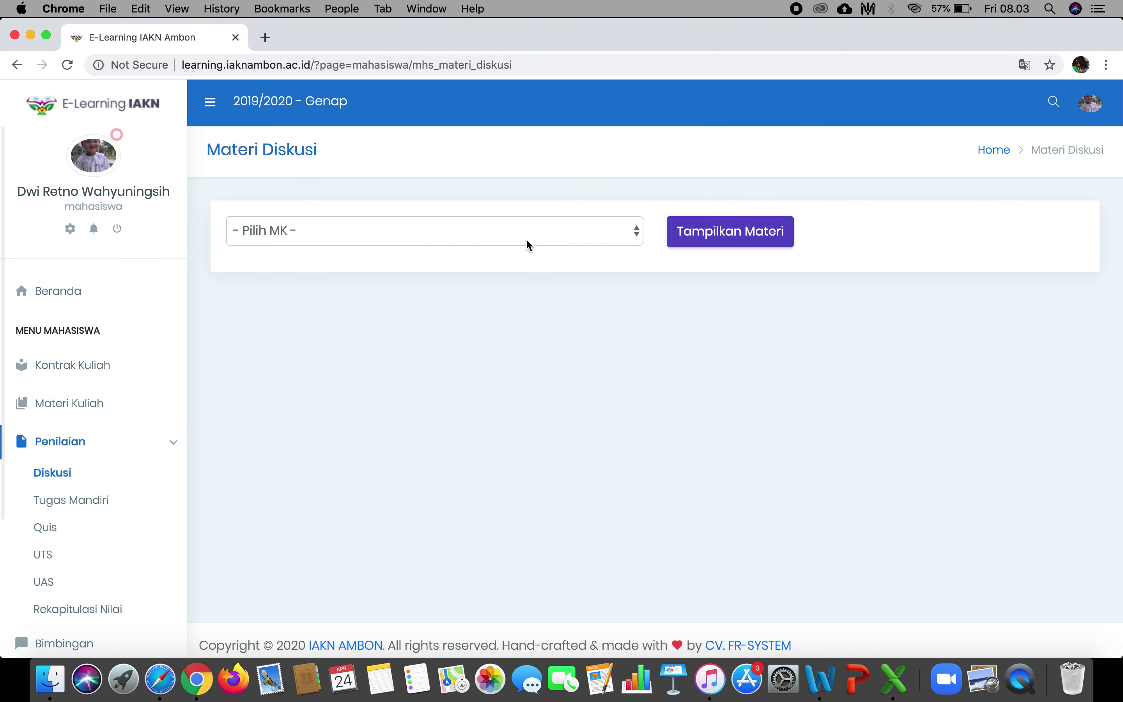
pyautogui.click(527, 234)
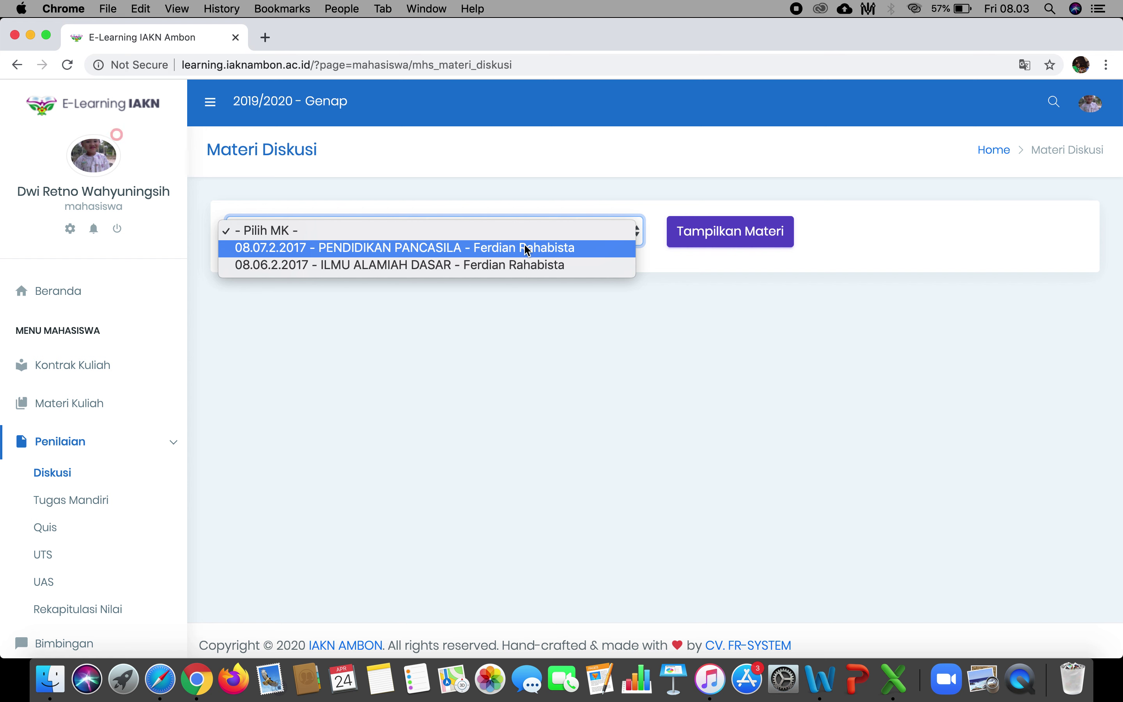
pyautogui.click(522, 263)
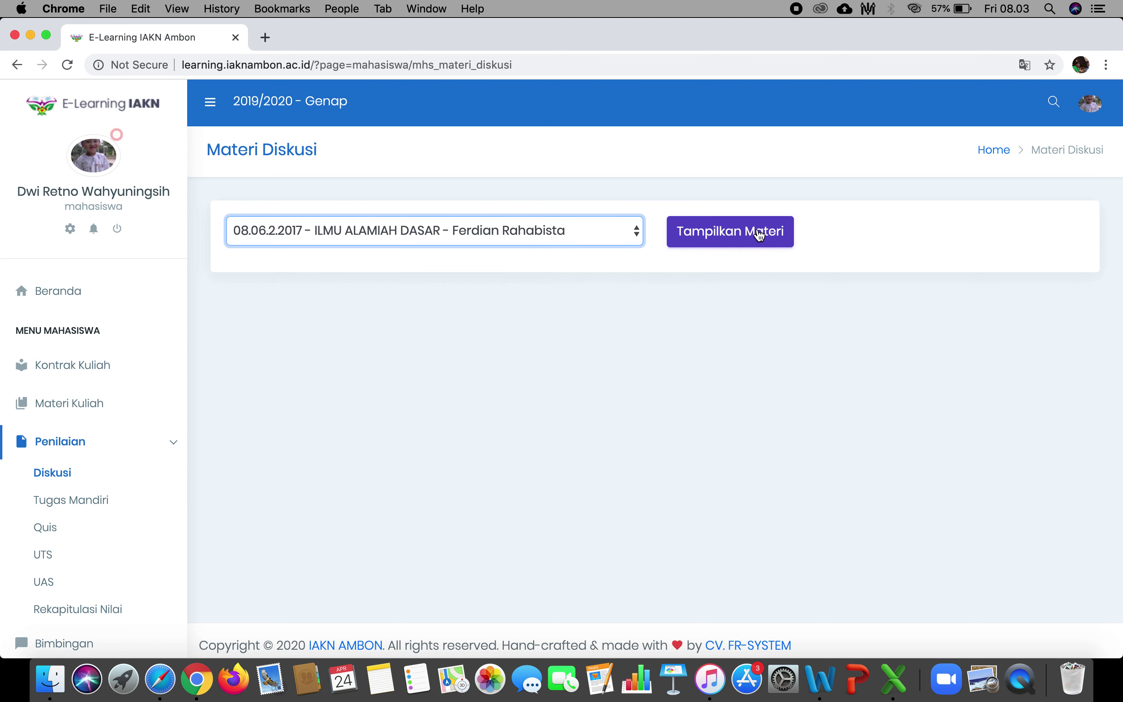
pyautogui.click(741, 242)
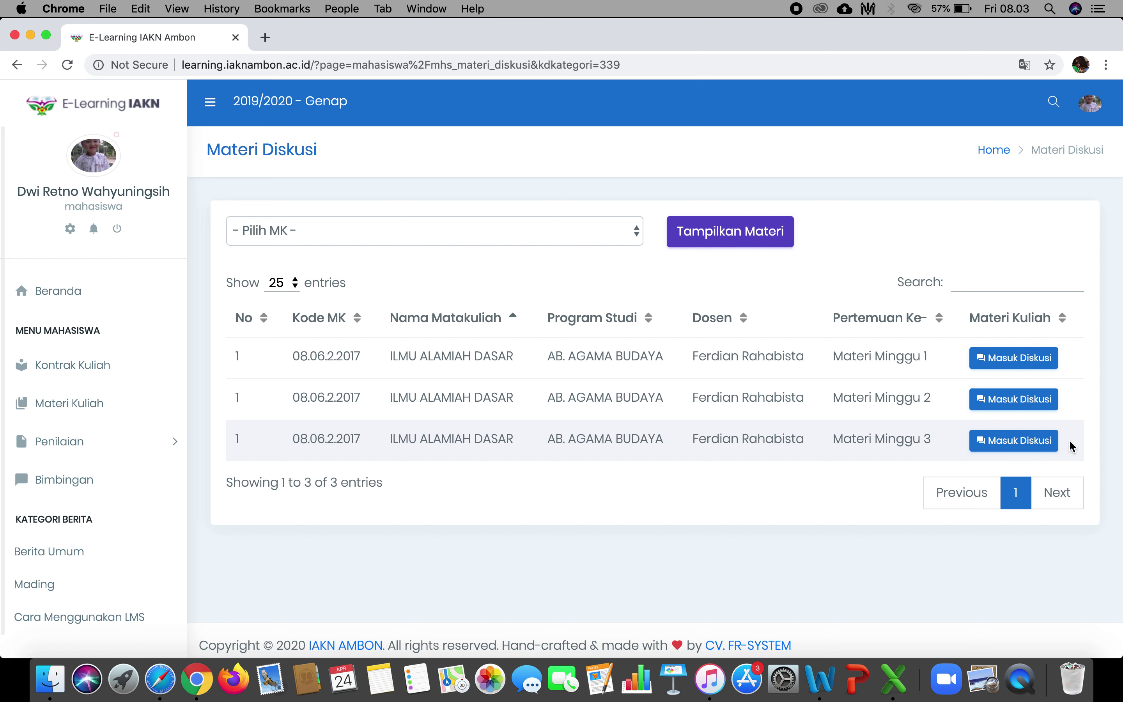
# Enter the ILMU ALAMIAH DASAR Materi Minggu 3 discussion and read its social-justice prompt and replies.
pyautogui.click(1046, 441)
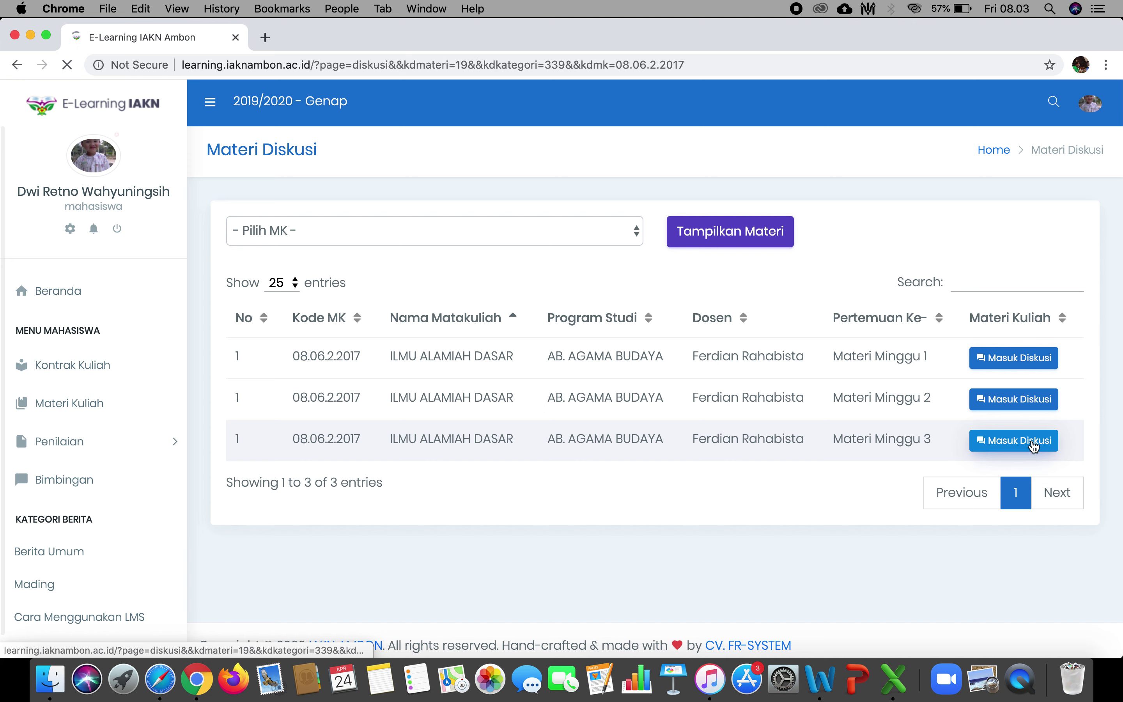
pyautogui.scroll(-1, 710, 406)
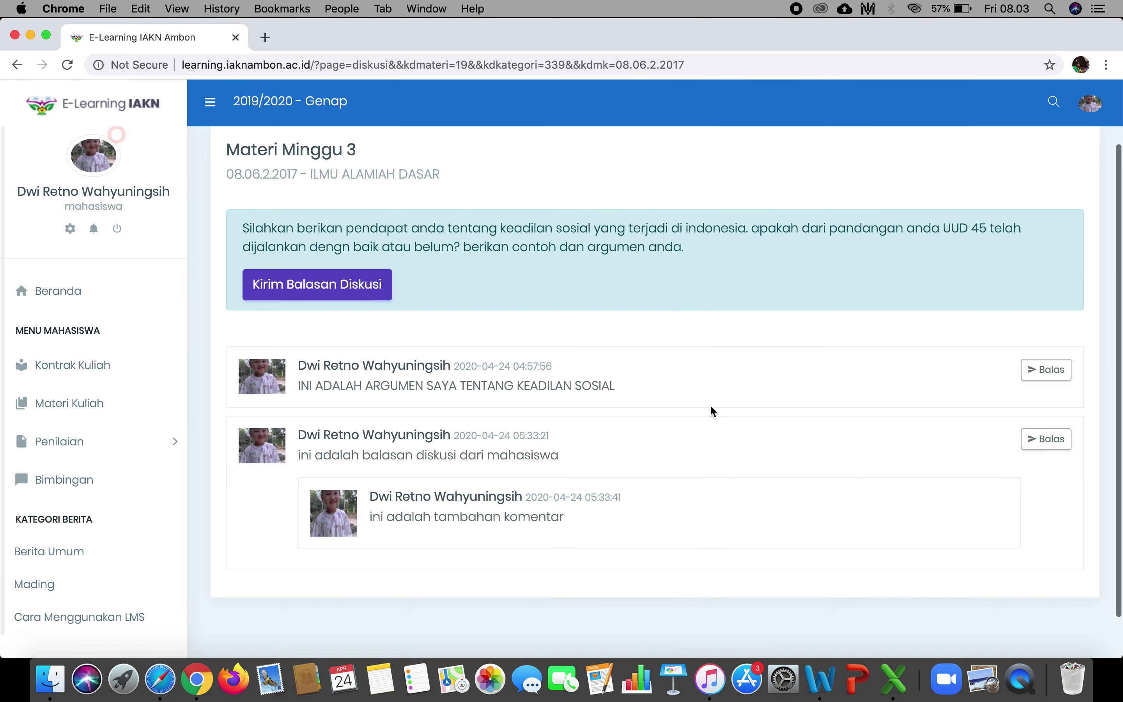
pyautogui.scroll(-2, 713, 411)
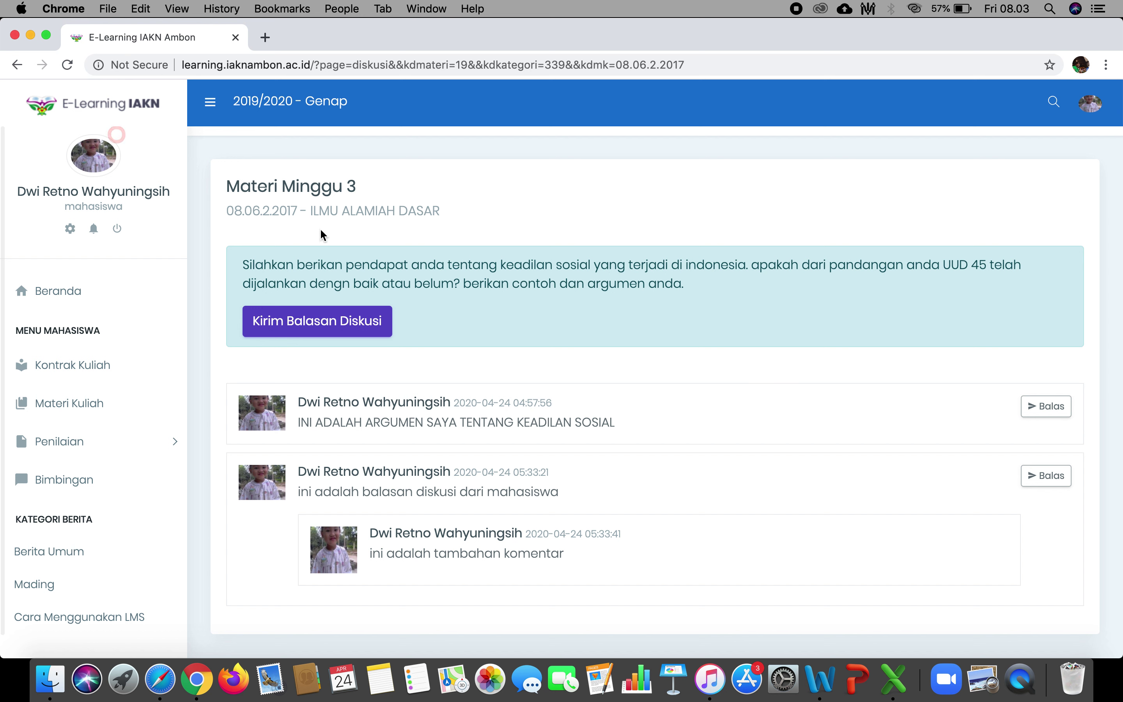
pyautogui.doubleClick(265, 269)
pyautogui.keyDown('shift'); pyautogui.click(671, 284); pyautogui.keyUp('shift')
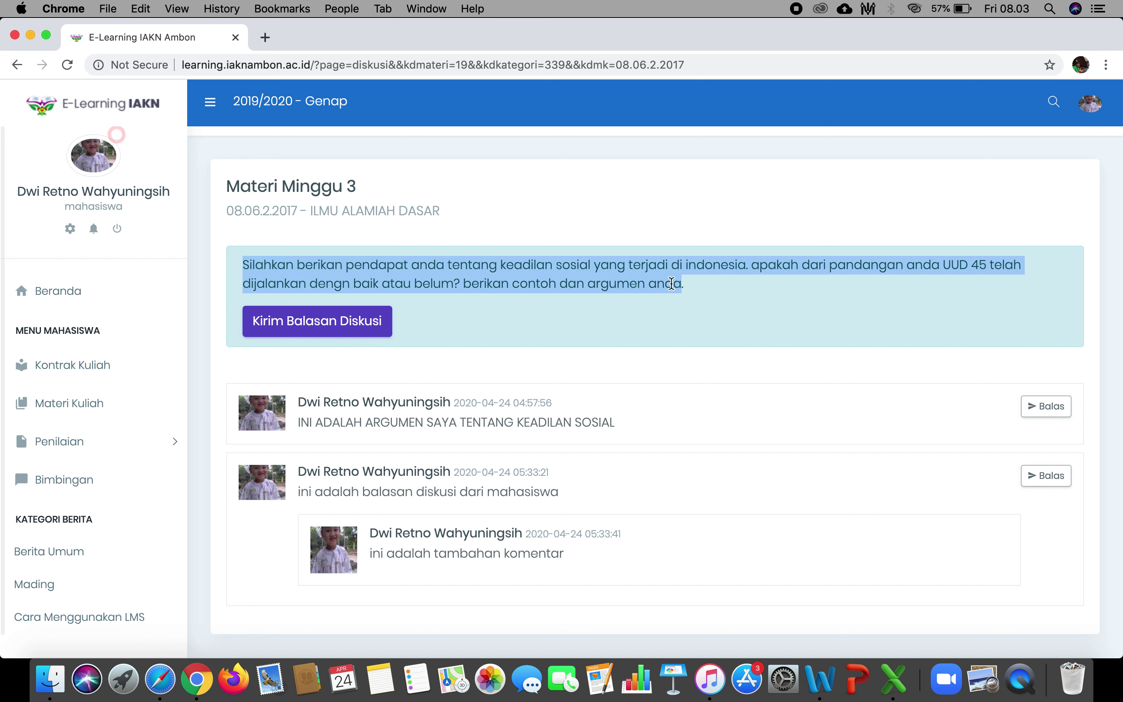
pyautogui.click(817, 283)
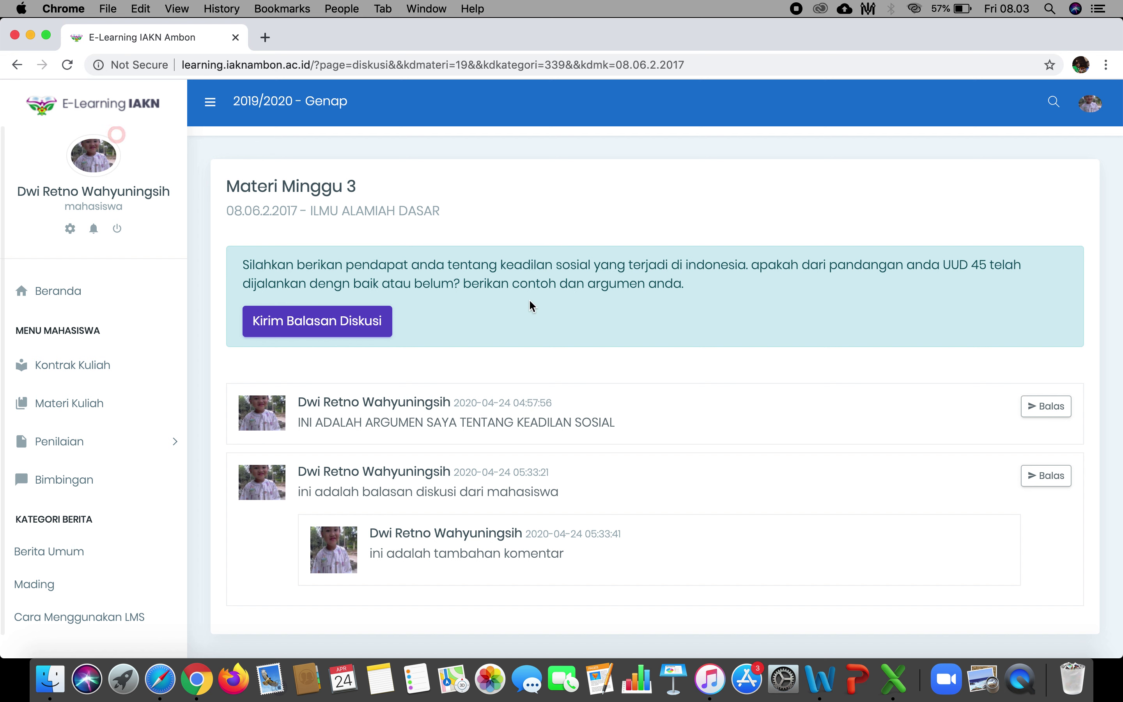
# Write the reply 'ini adalah opini saya sebagai mahasiswa', fixing the typo, and send it.
pyautogui.click(331, 336)
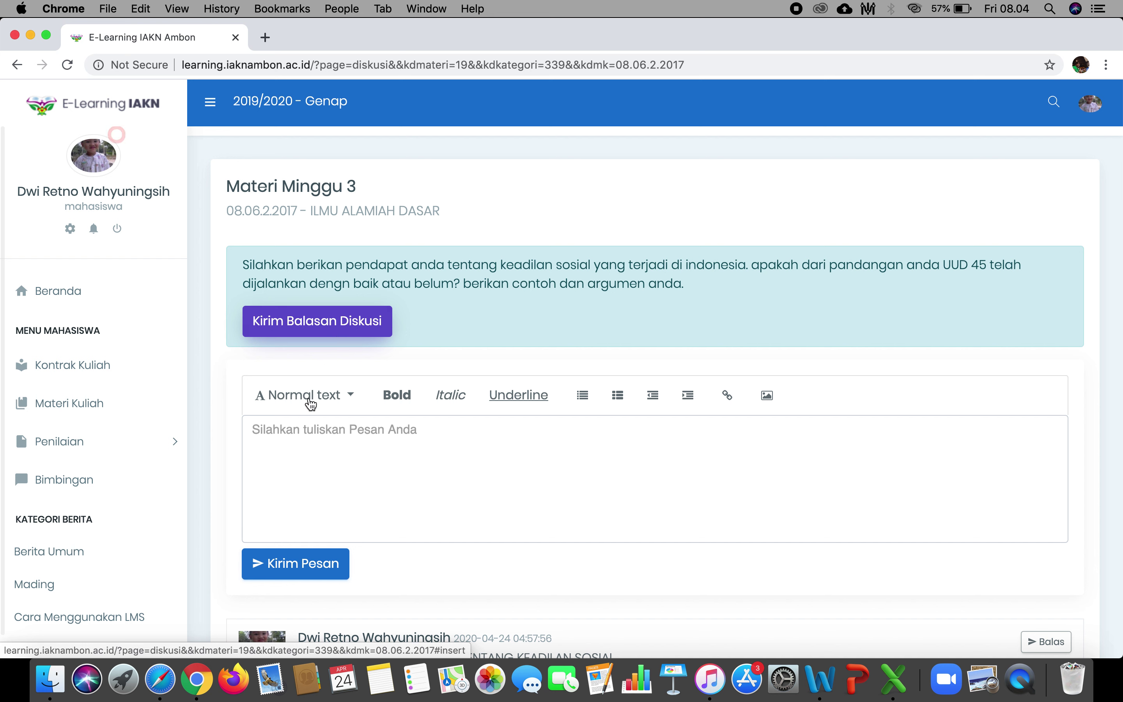
pyautogui.click(344, 477)
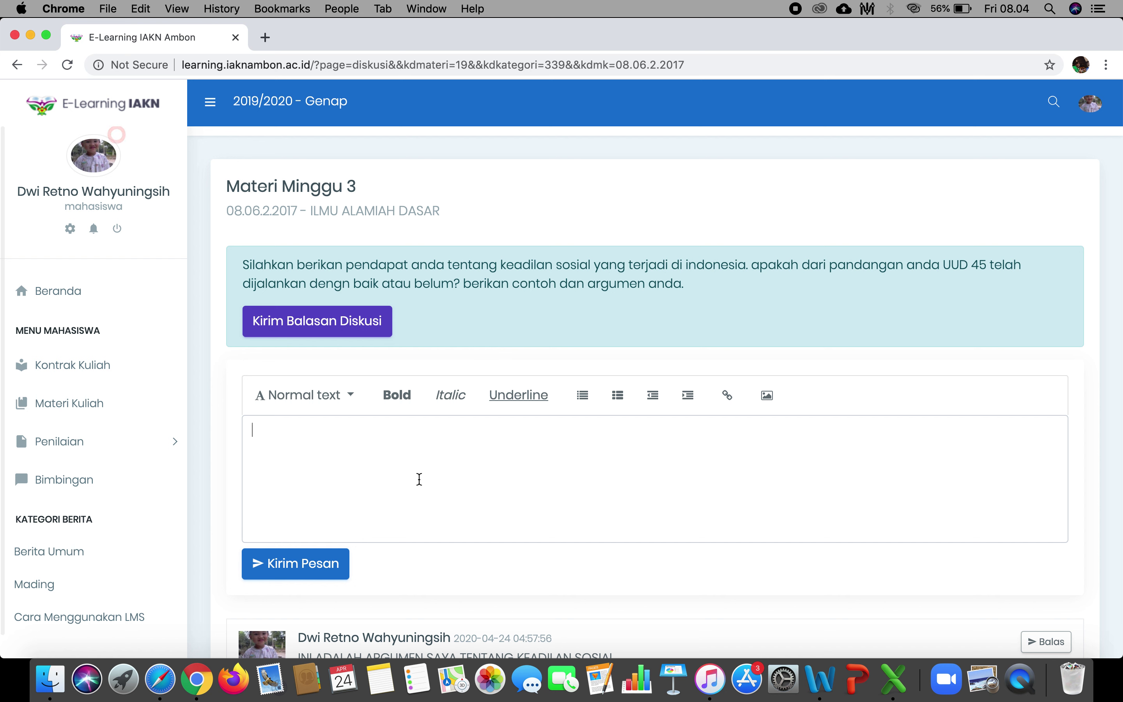
pyautogui.write('ini adalah opini s')
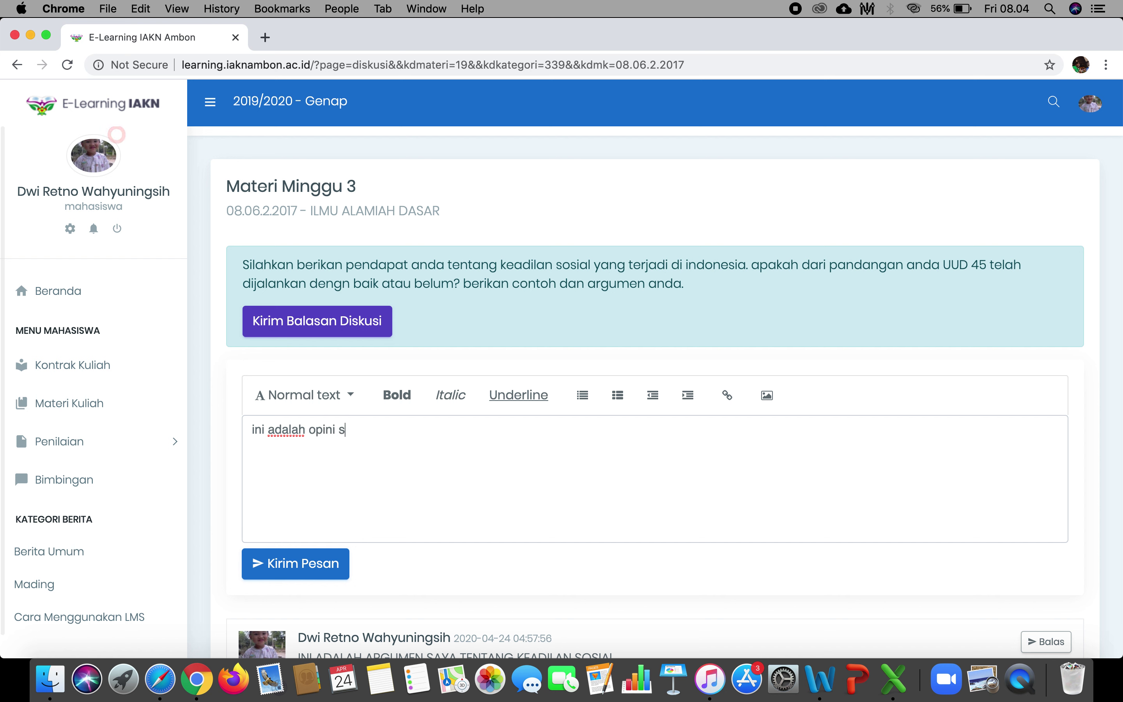
pyautogui.write('aya sebagai mahassis')
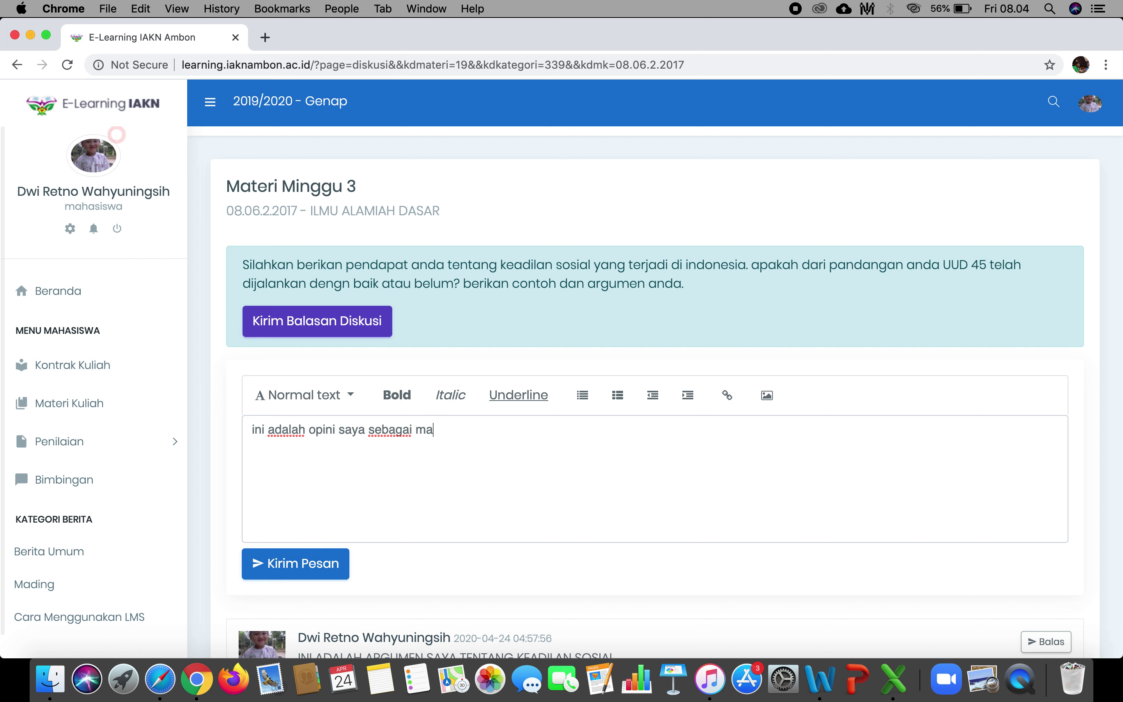
pyautogui.press('BackSpace')
pyautogui.press('BackSpace')
pyautogui.press('BackSpace')
pyautogui.write('iswa')
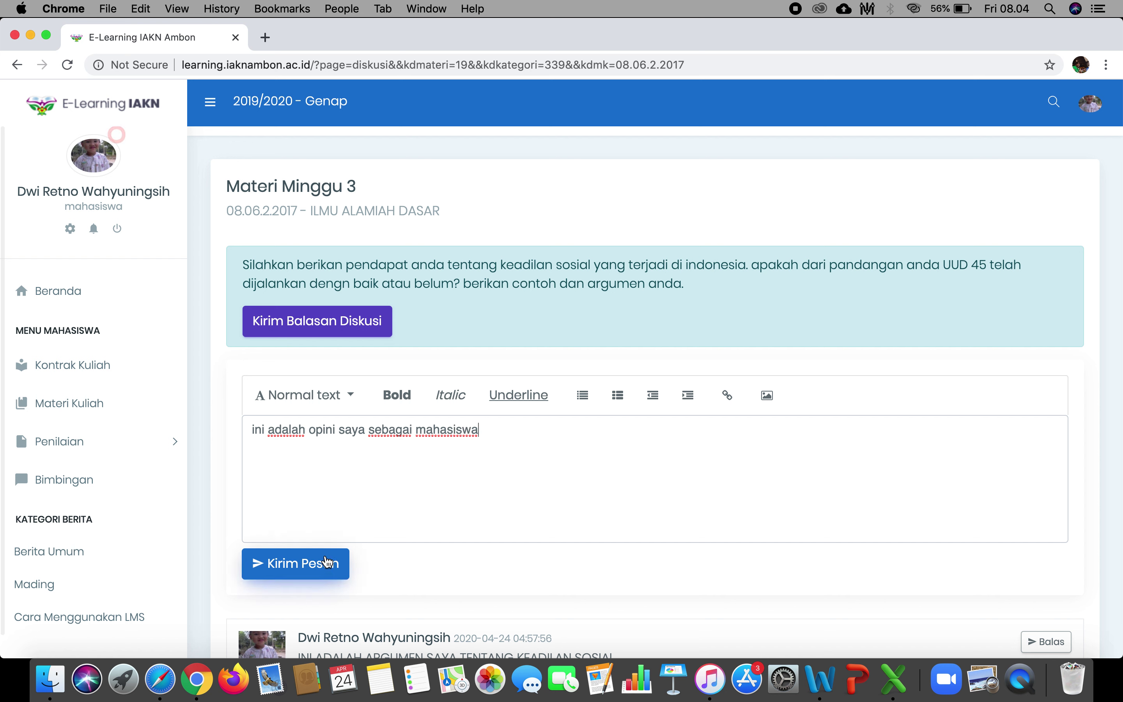
pyautogui.click(327, 579)
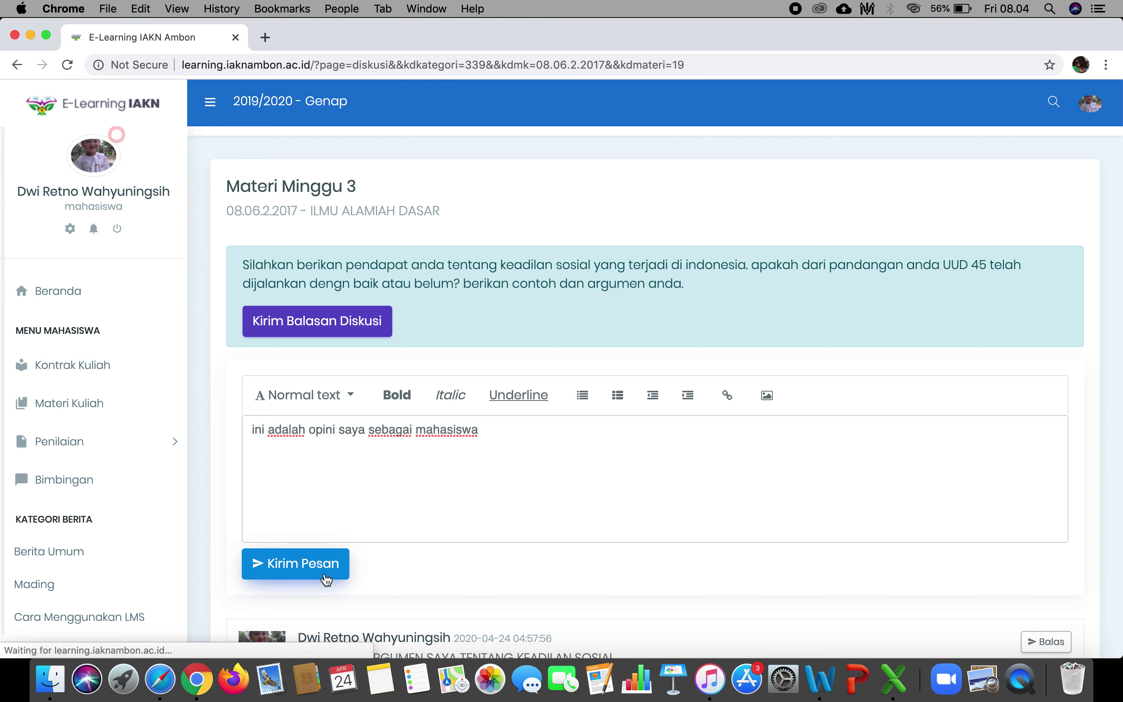
pyautogui.scroll(-3, 619, 460)
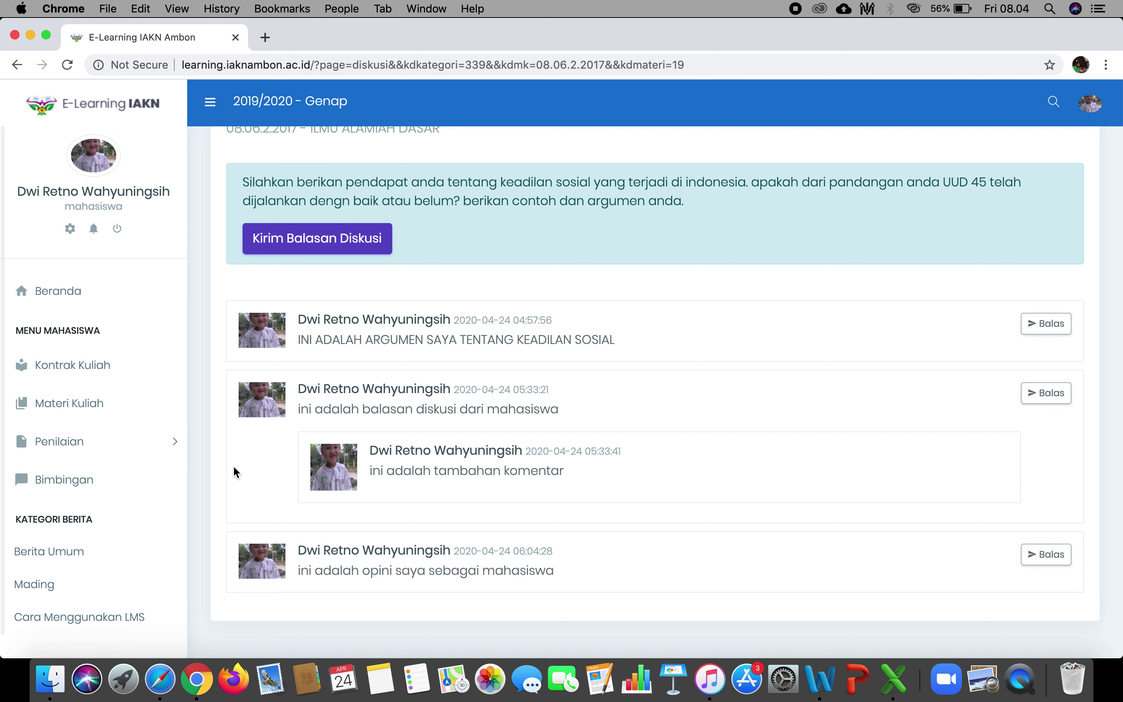
# Go to Penilaian > Diskusi, choose PENDIDIKAN PANCASILA and enter the Tes Materi Mg 1 discussion.
pyautogui.scroll(2, 233, 465)
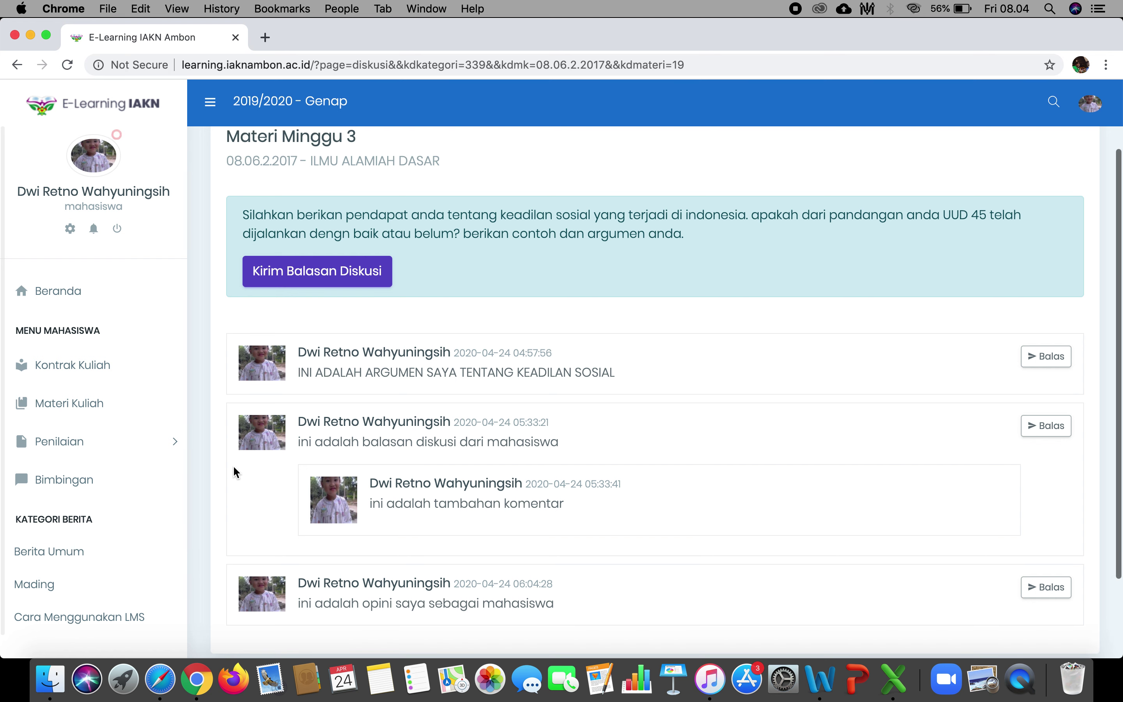
pyautogui.click(131, 441)
pyautogui.click(51, 472)
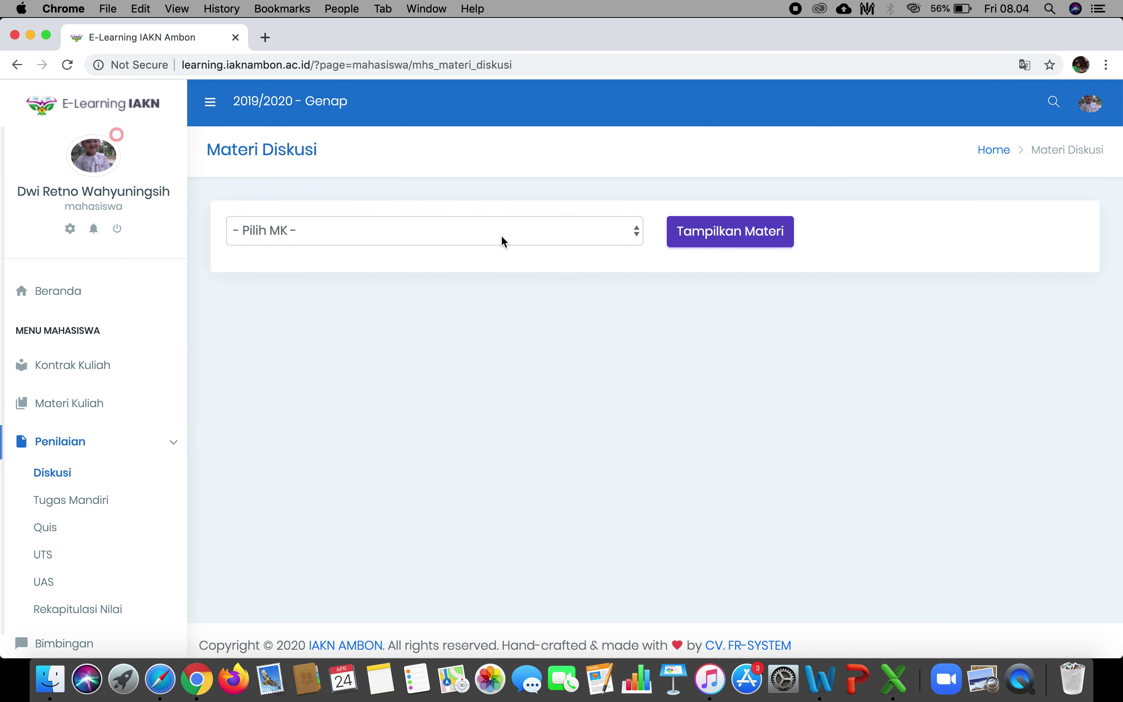
pyautogui.click(503, 235)
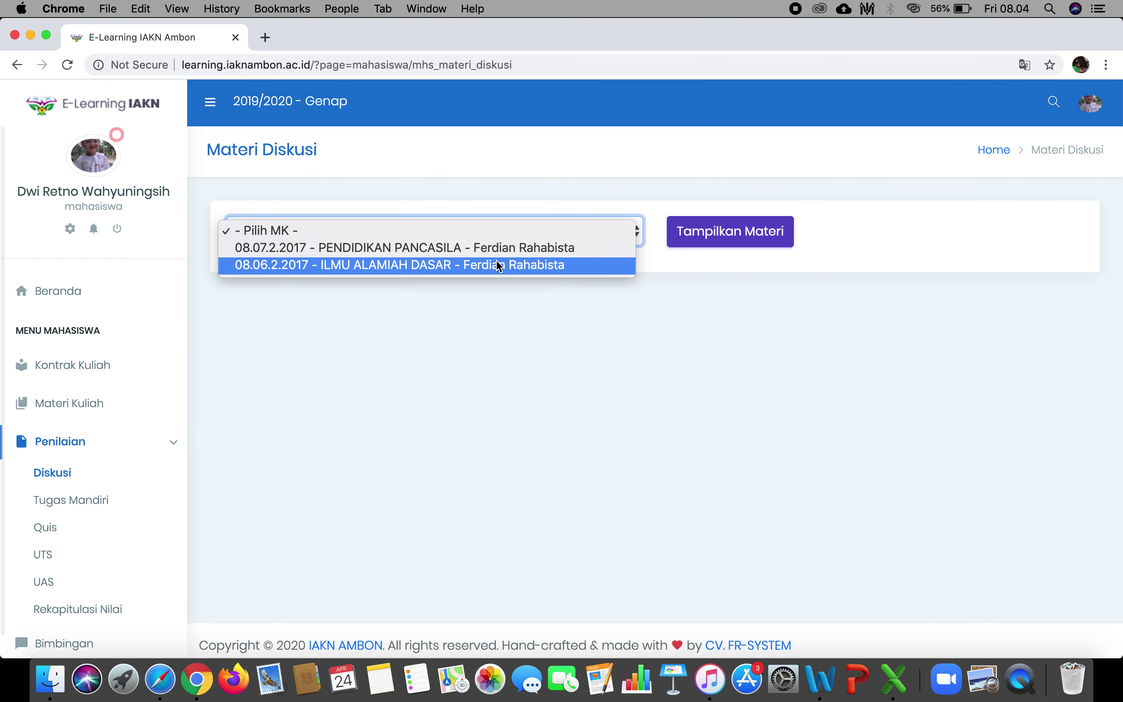
pyautogui.click(515, 248)
pyautogui.click(760, 234)
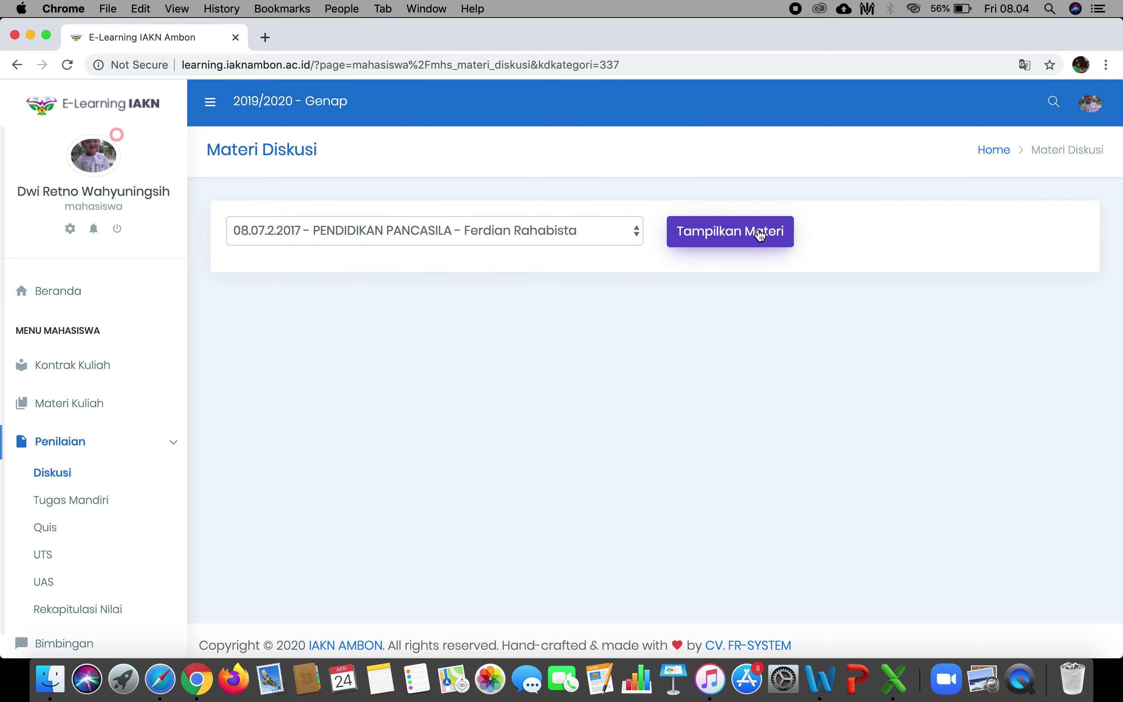
pyautogui.click(979, 445)
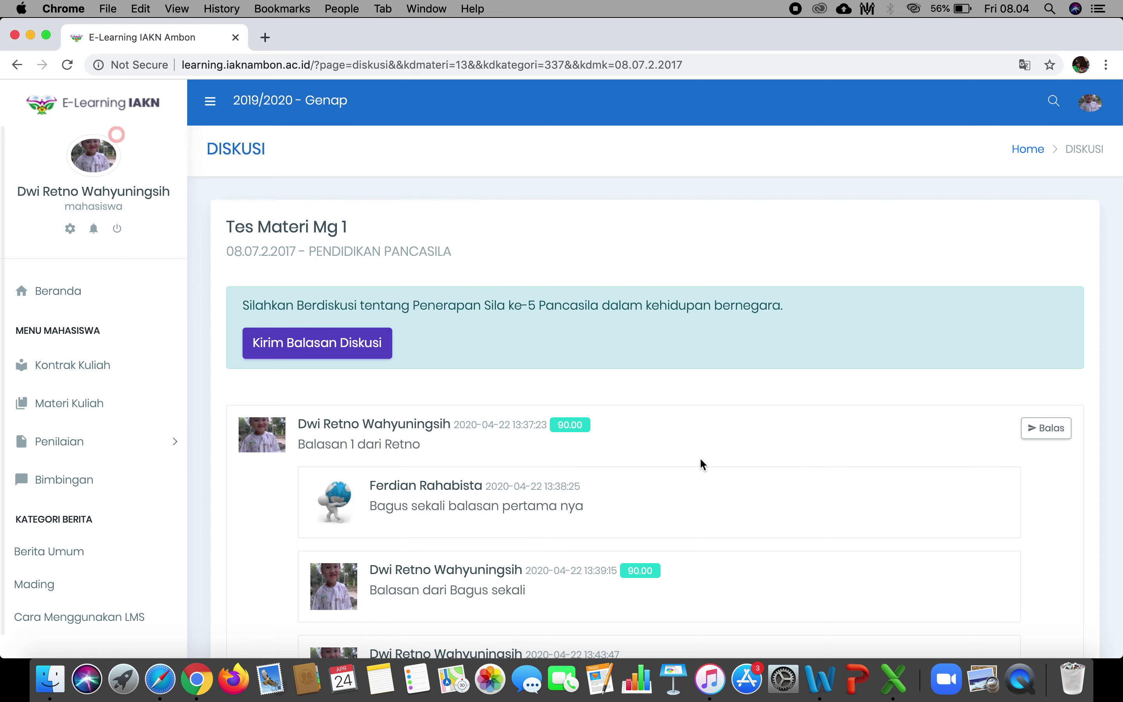
pyautogui.scroll(-5, 700, 459)
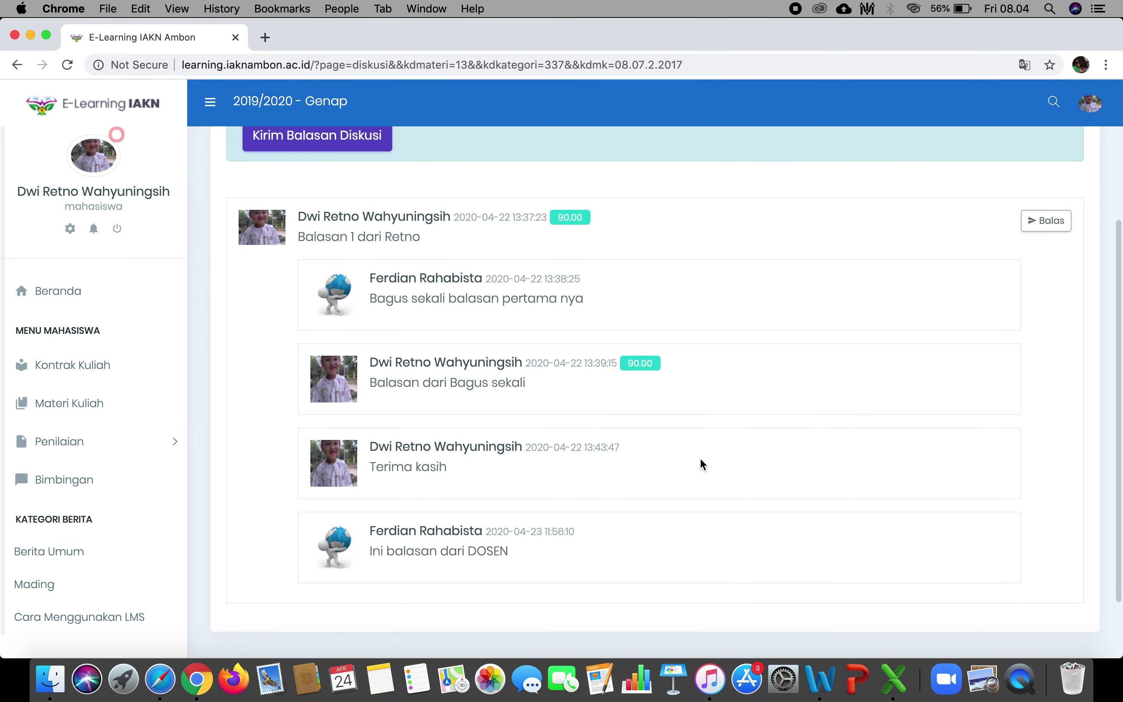
pyautogui.scroll(2, 699, 457)
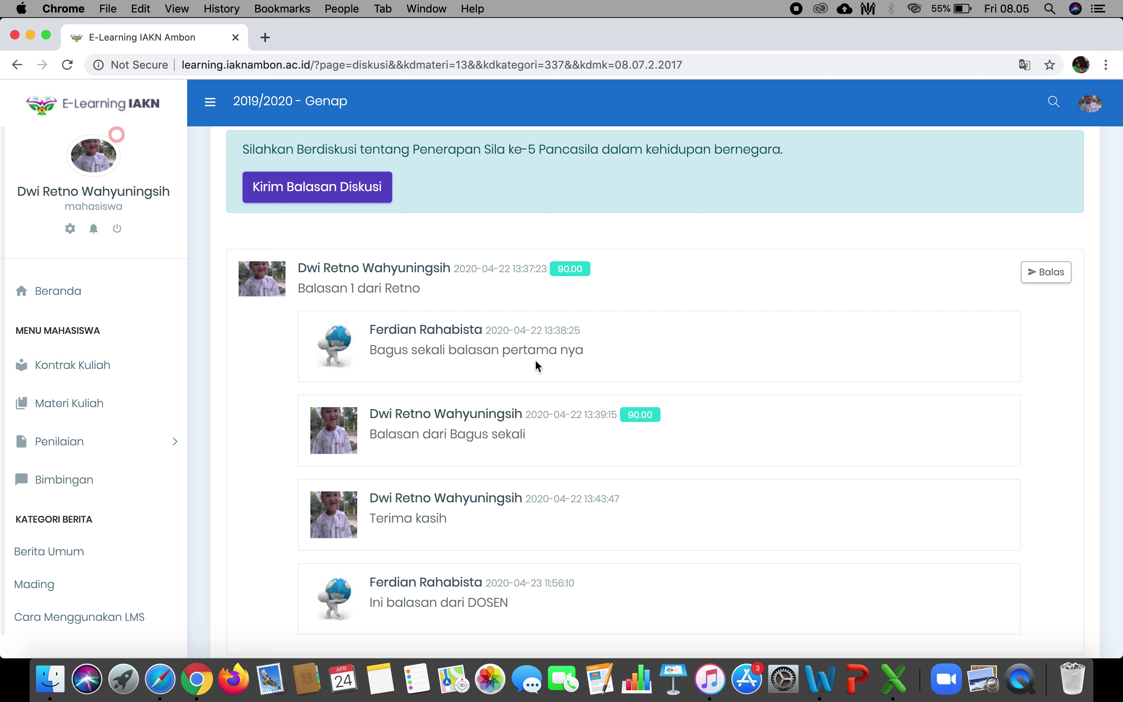
pyautogui.scroll(1, 557, 355)
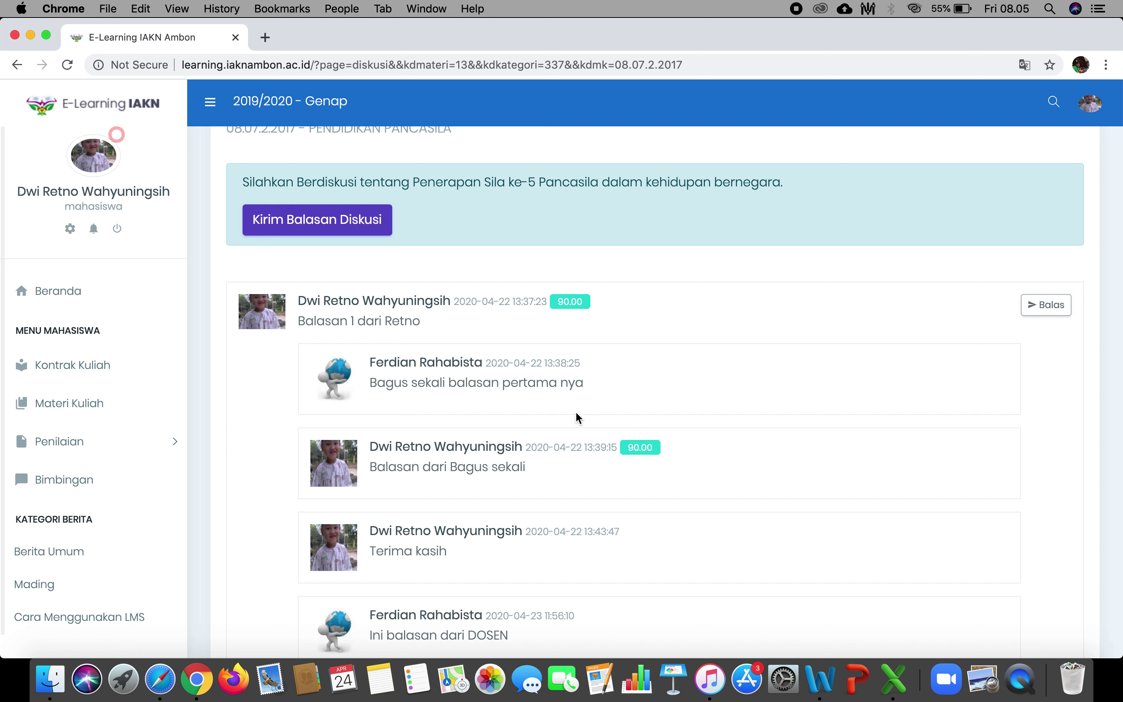
pyautogui.scroll(-3, 415, 383)
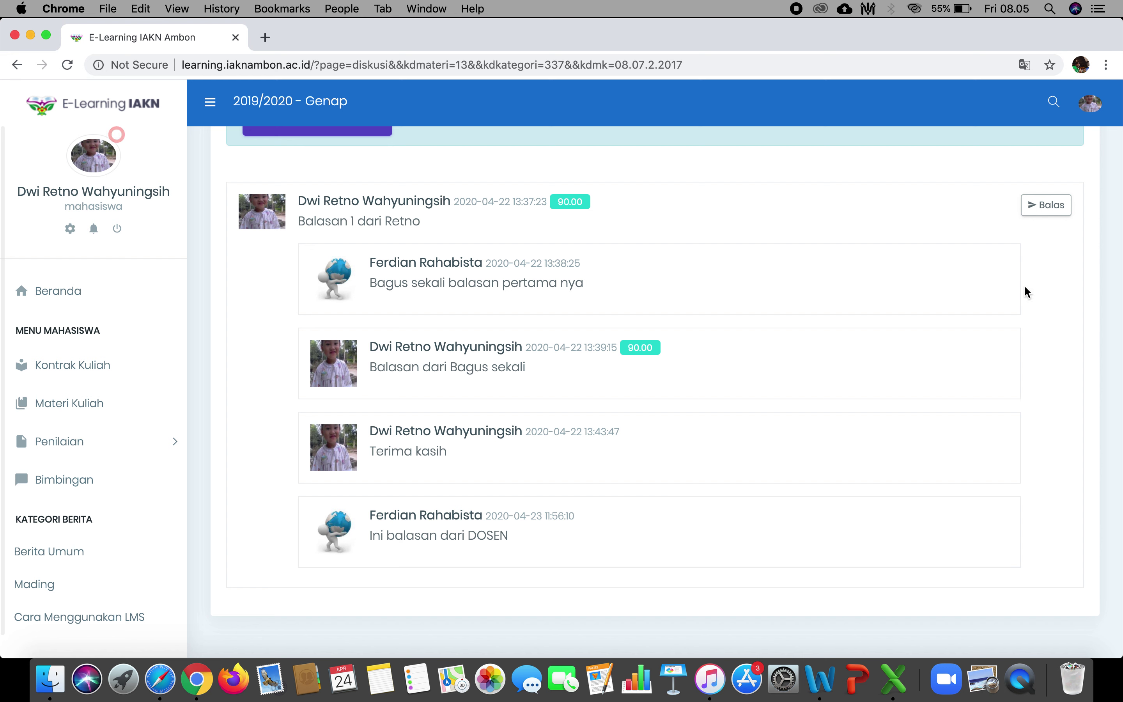
# Reply to Balasan 1 dari Retno with 'ini adalah komentar terhadap opini teman' and send it.
pyautogui.click(1052, 209)
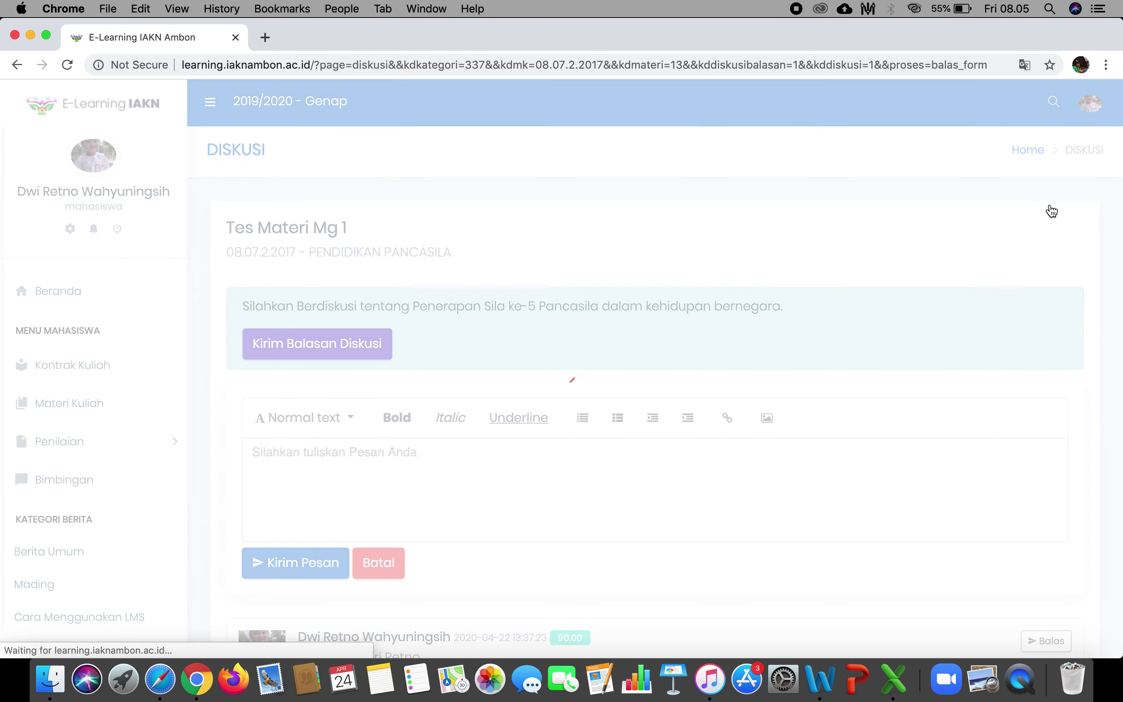
pyautogui.click(452, 477)
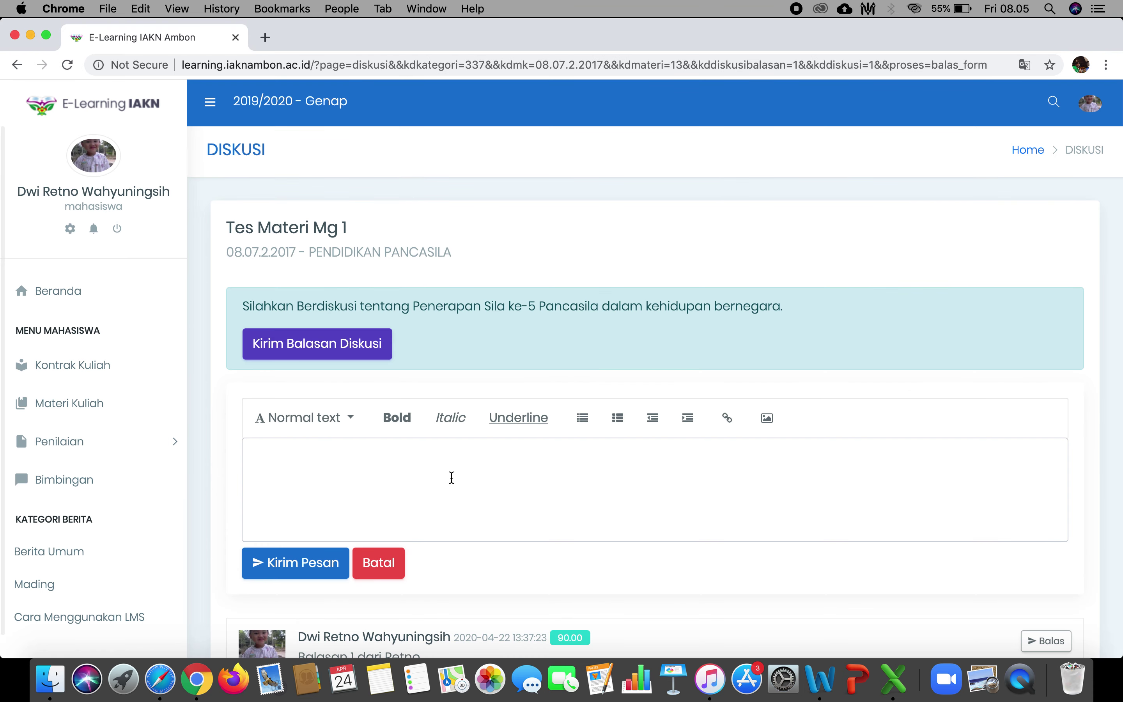
pyautogui.write('ini adalah komen')
pyautogui.press('BackSpace')
pyautogui.write('mentar terha')
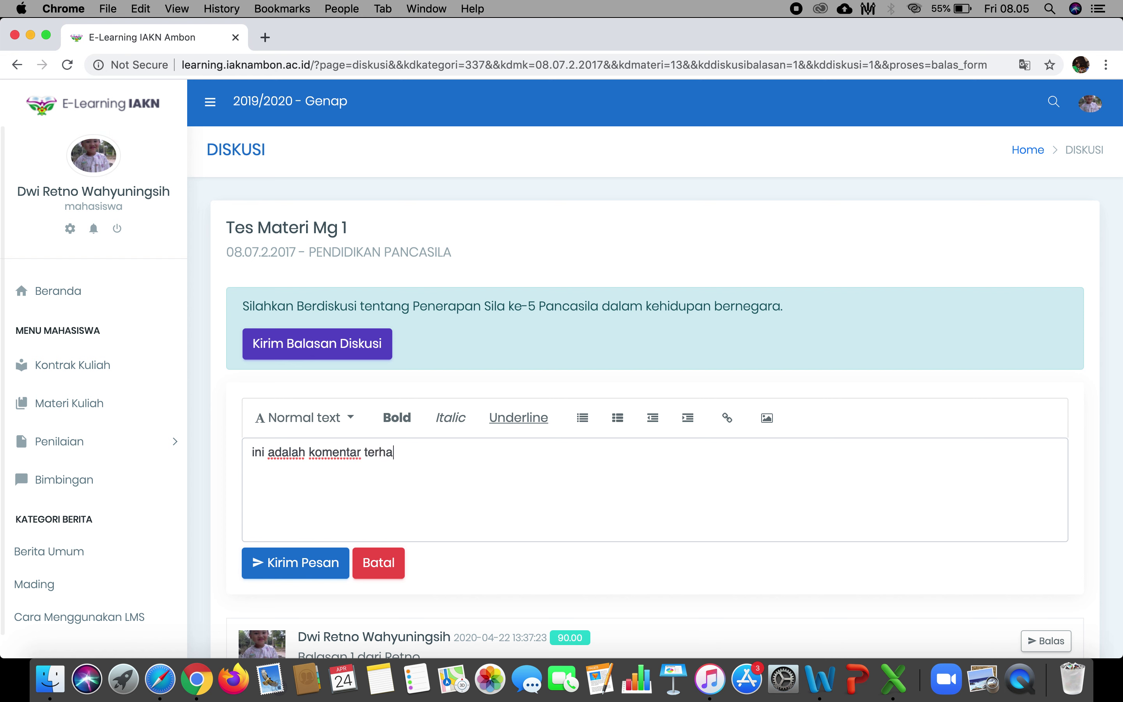
pyautogui.write('dap opini teman')
pyautogui.click(324, 564)
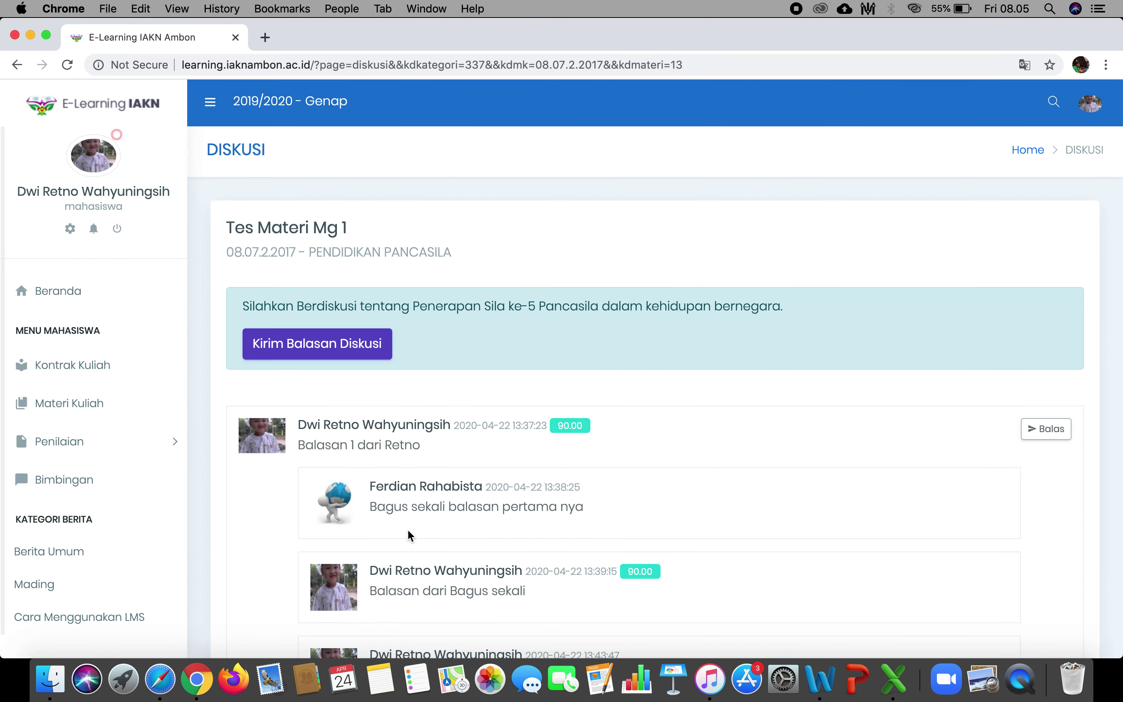
pyautogui.scroll(-10, 408, 531)
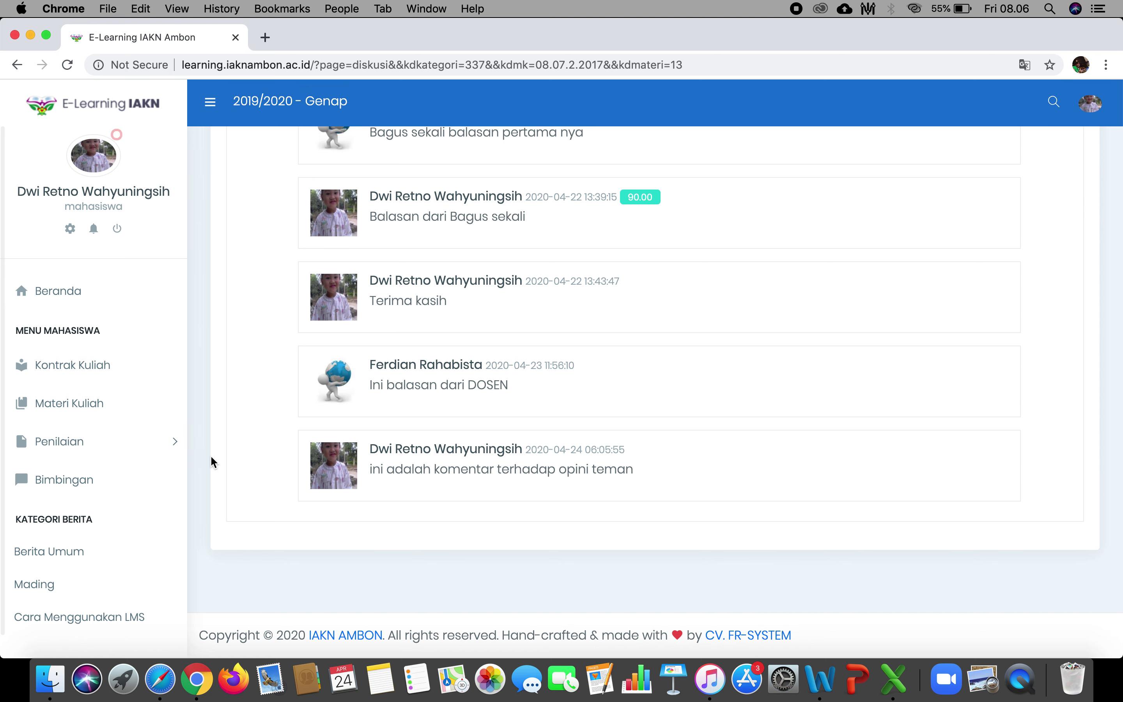
pyautogui.click(135, 452)
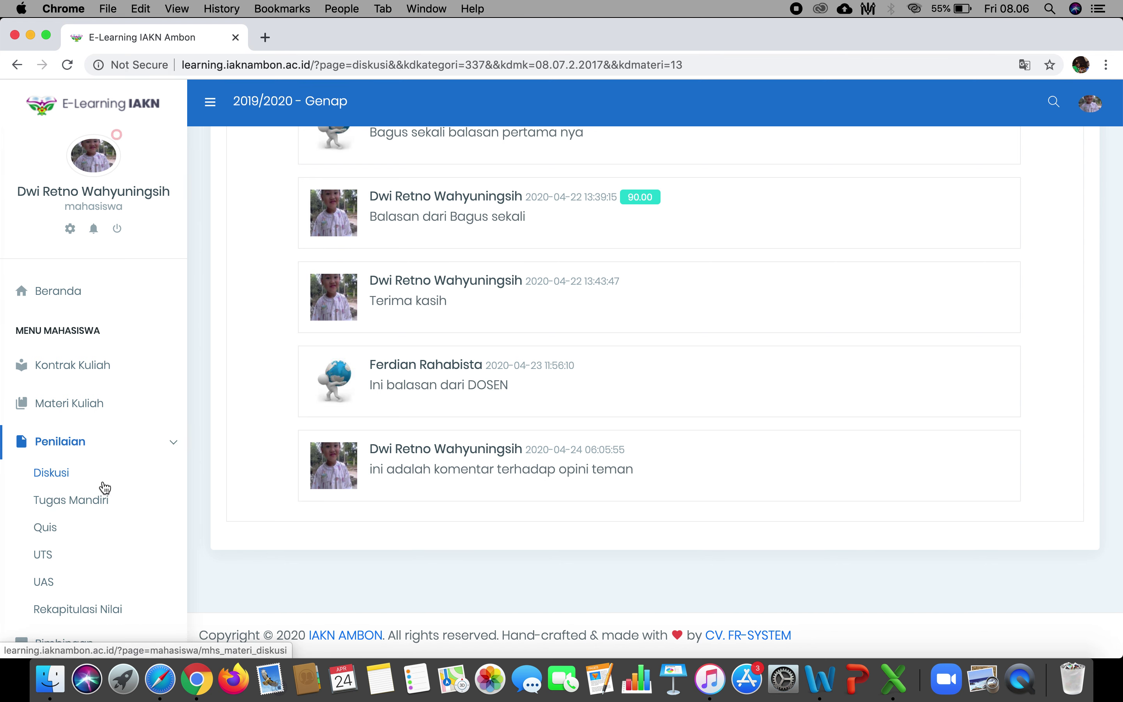
# In Tugas Mandiri, choose ILMU ALAMIAH DASAR to list the Materi Minggu 1 to 3 assignments.
pyautogui.click(92, 506)
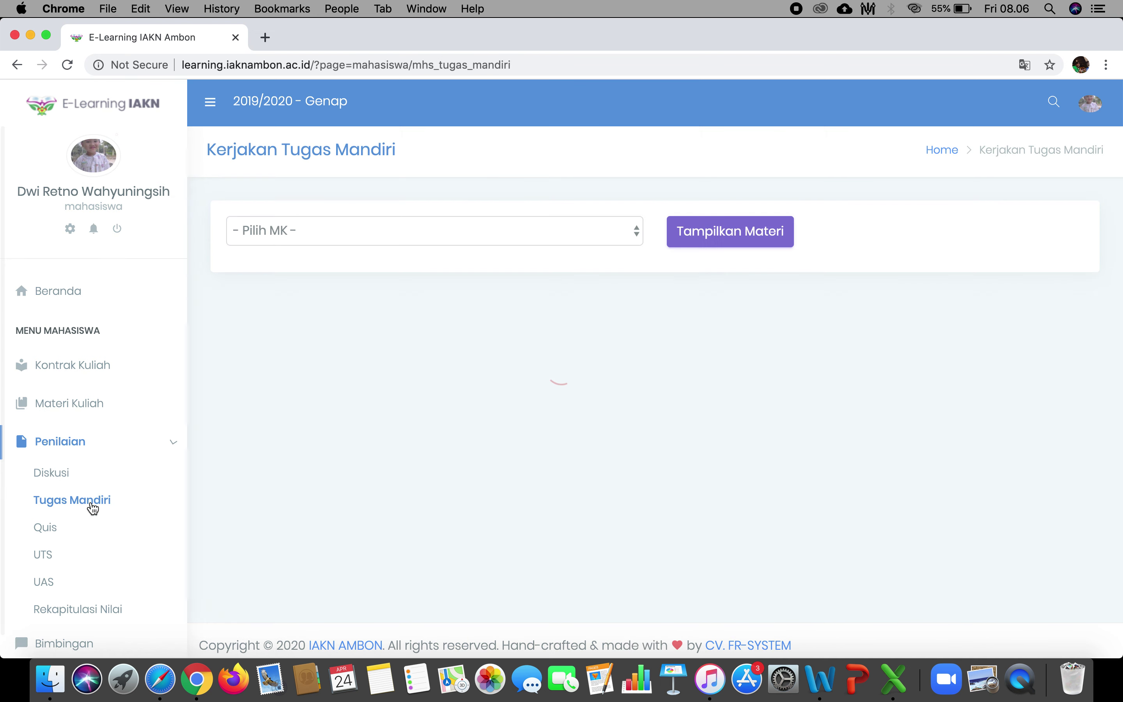
pyautogui.click(572, 231)
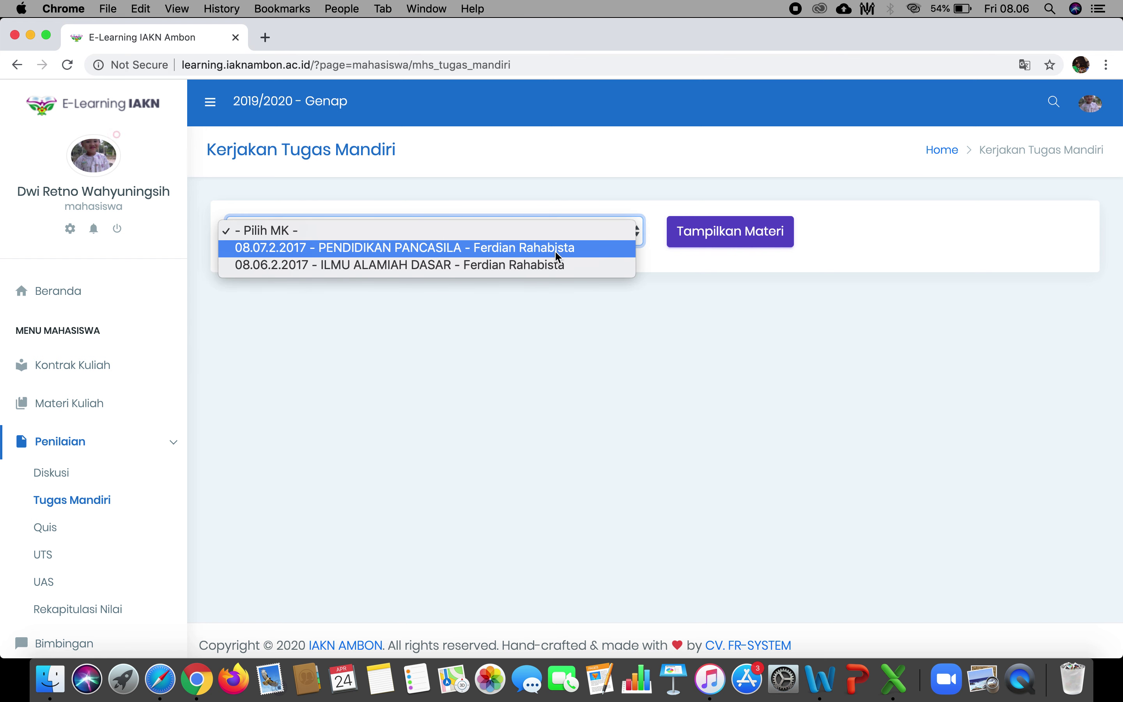
pyautogui.click(544, 265)
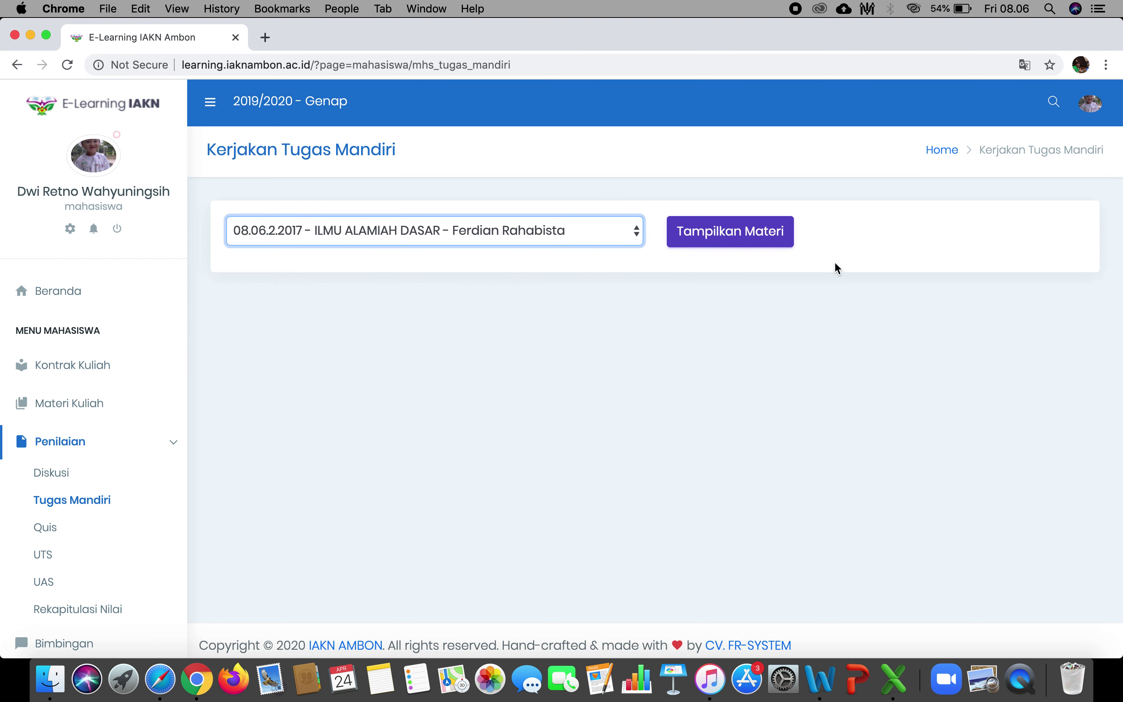
pyautogui.click(764, 234)
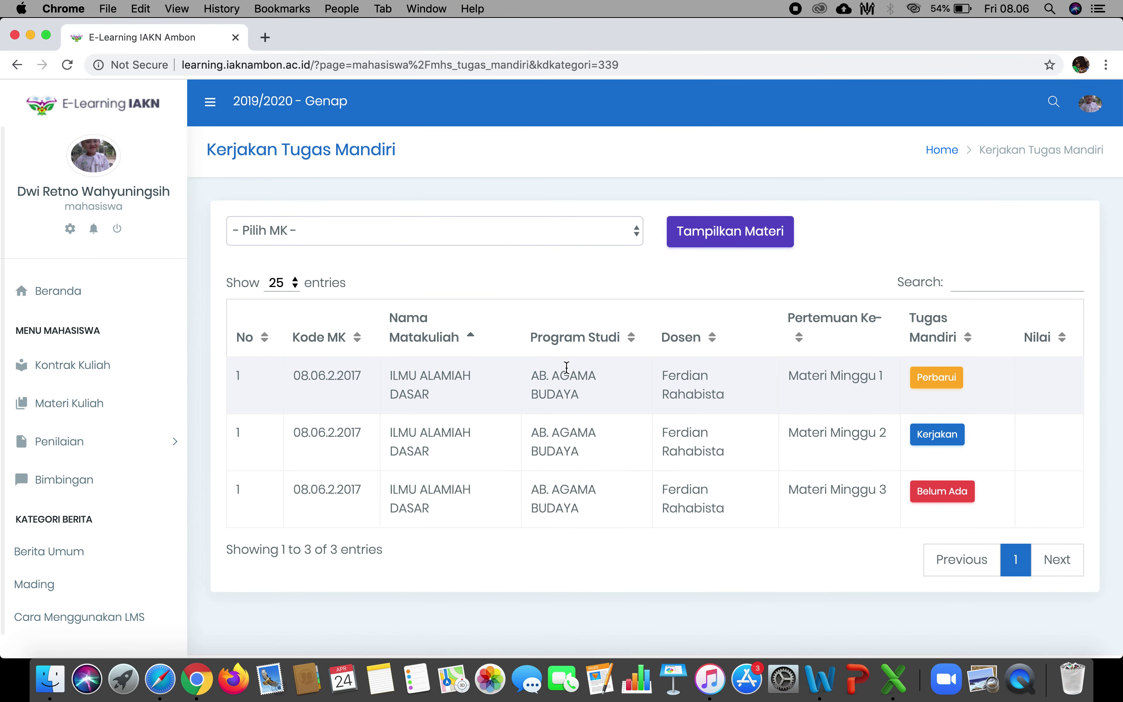
pyautogui.scroll(-1, 566, 366)
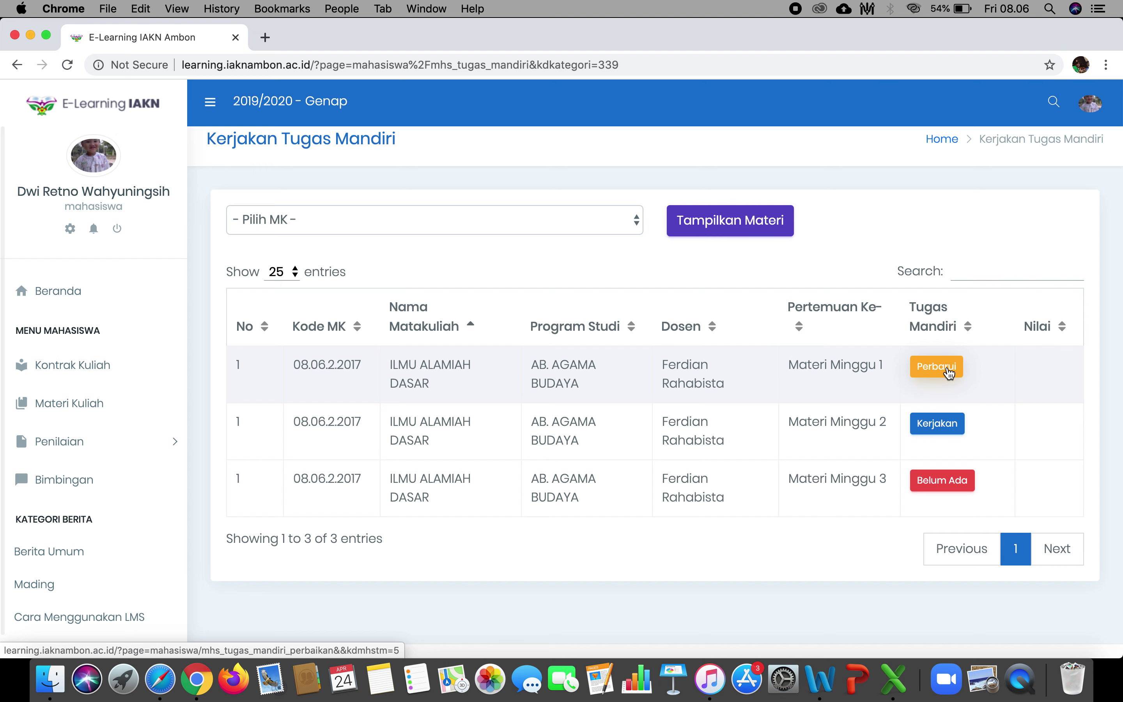
# Look at the Materi Minggu 1 answer page, then go back to the Tugas Mandiri list.
pyautogui.click(948, 371)
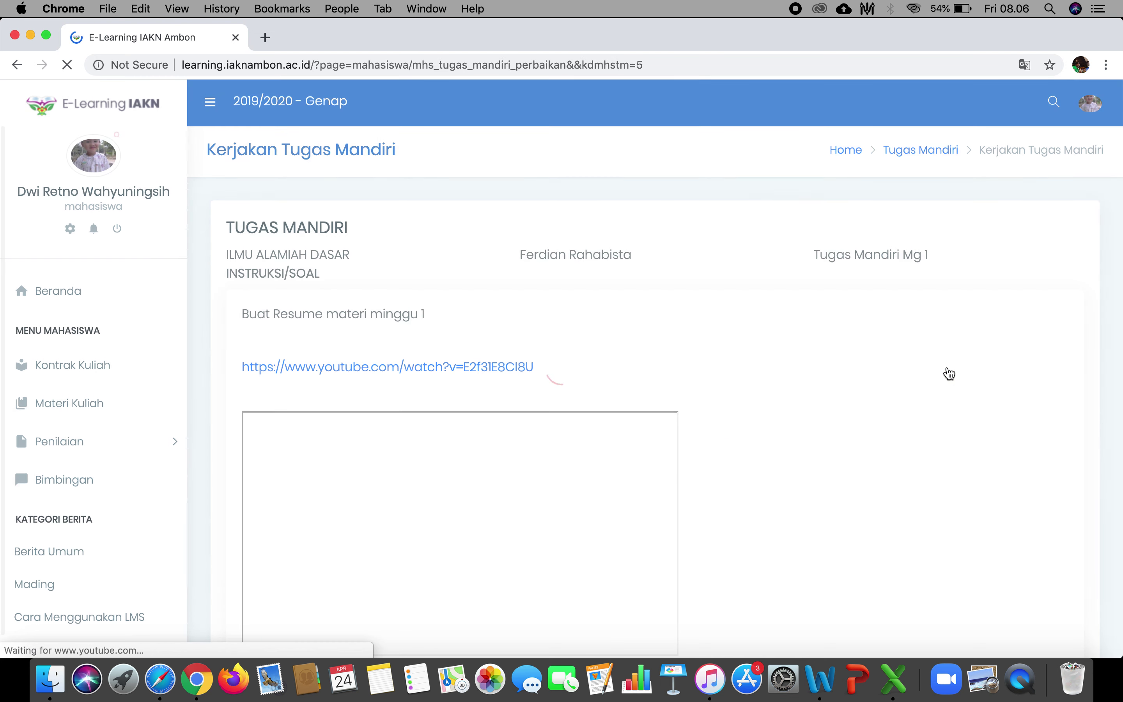
pyautogui.scroll(-5, 688, 434)
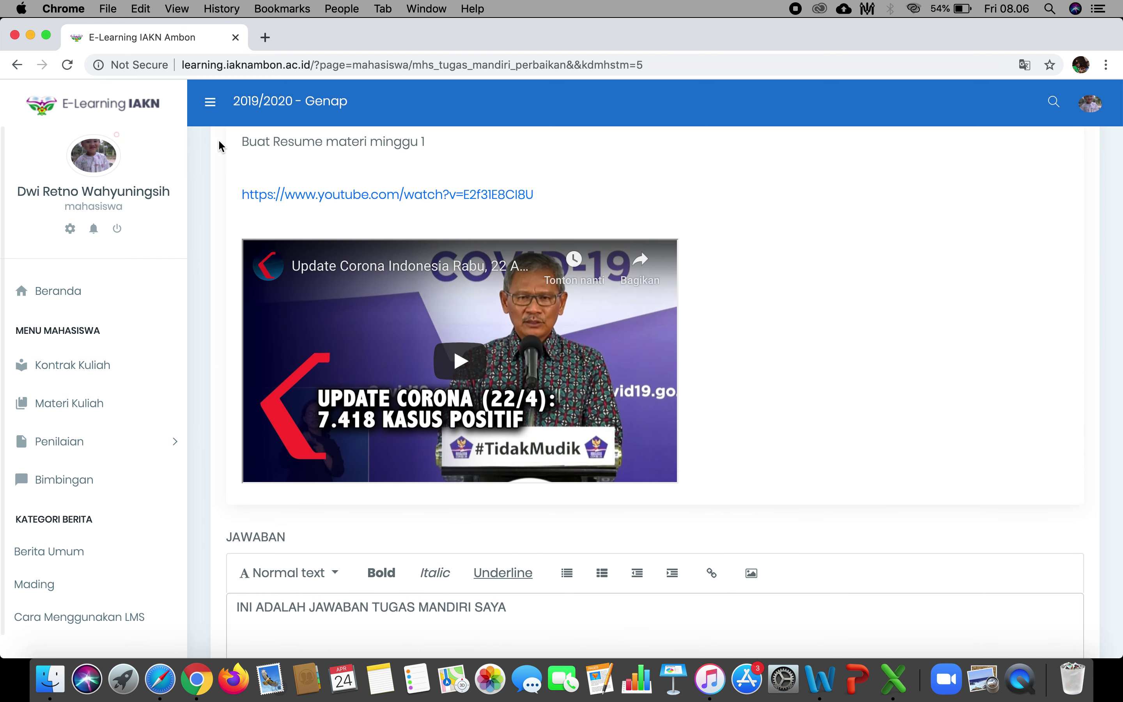
pyautogui.click(18, 65)
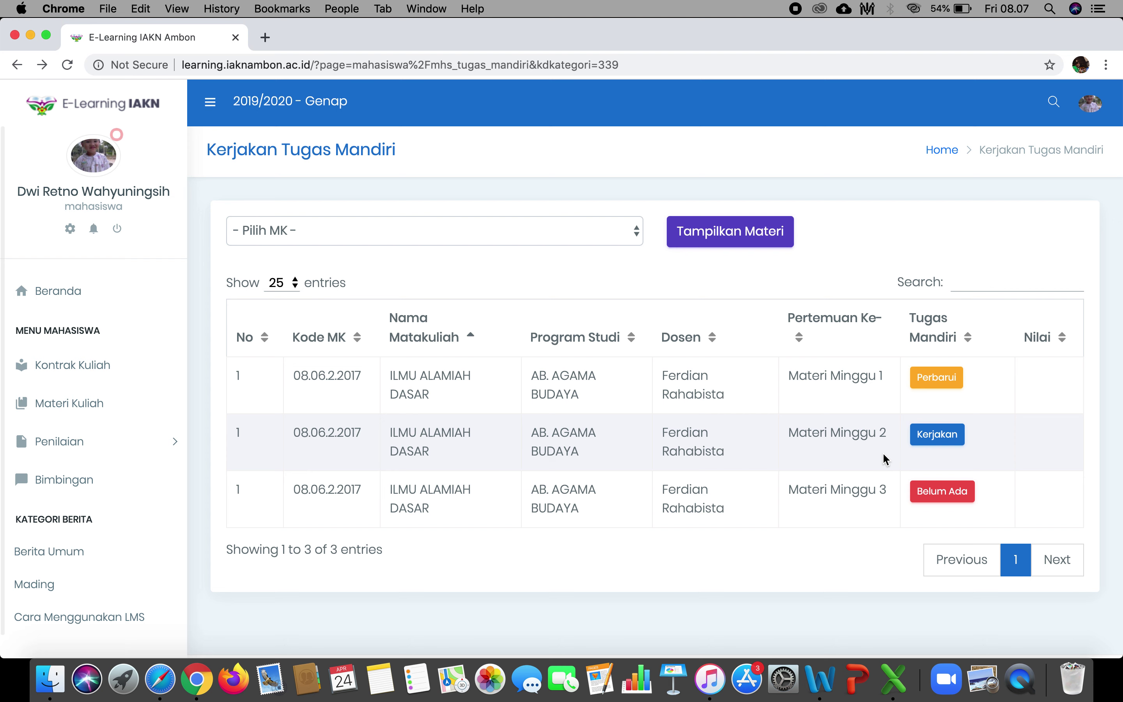
# Open the Materi Minggu 2 assignment and enter the answer 'INI ADALAH JAWABAN SAYA'.
pyautogui.click(940, 436)
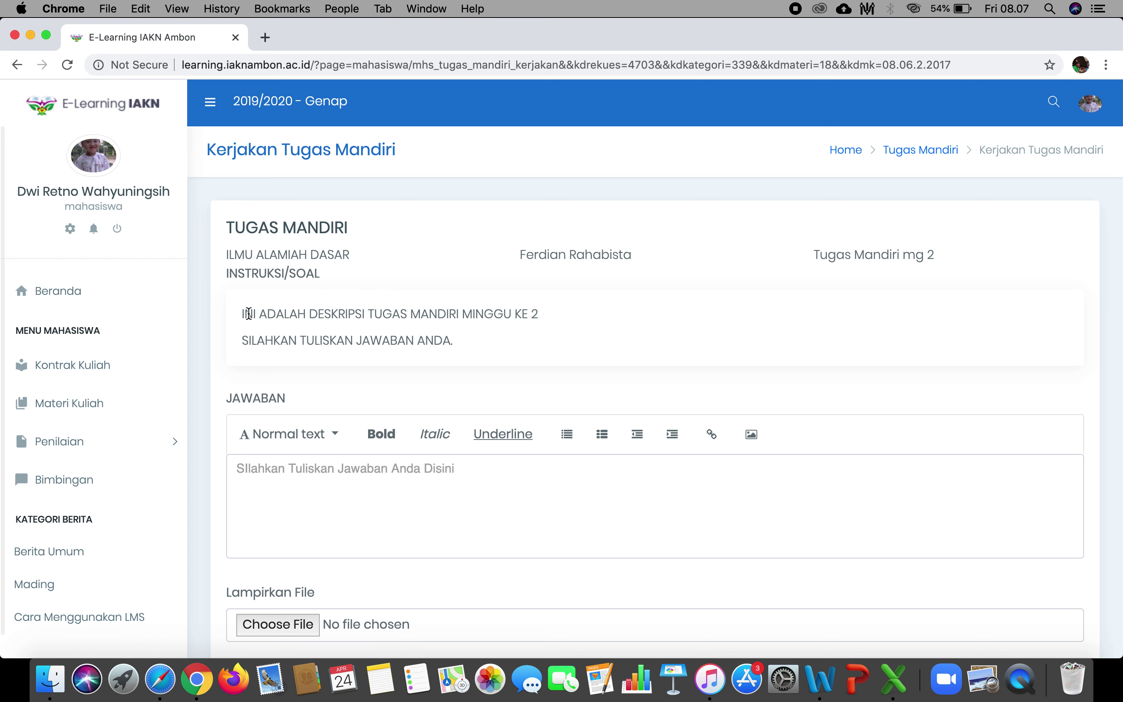
pyautogui.moveTo(249, 313); pyautogui.dragTo(452, 344)
pyautogui.click(452, 344)
pyautogui.click(436, 498)
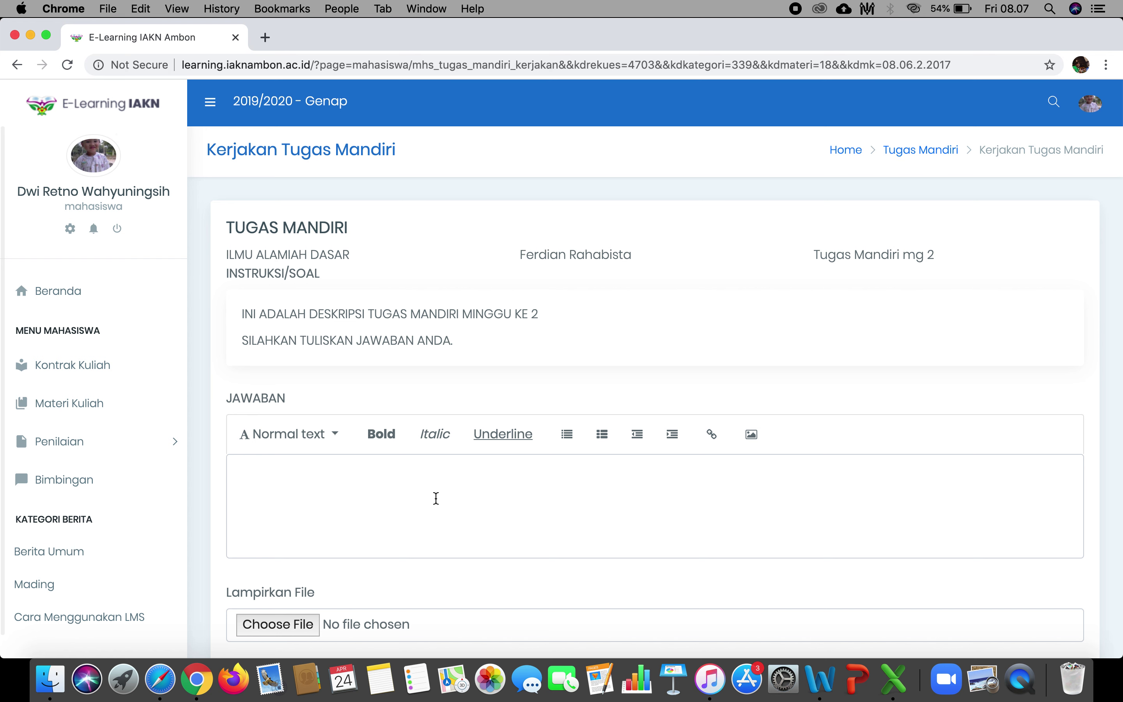
pyautogui.scroll(-3, 436, 498)
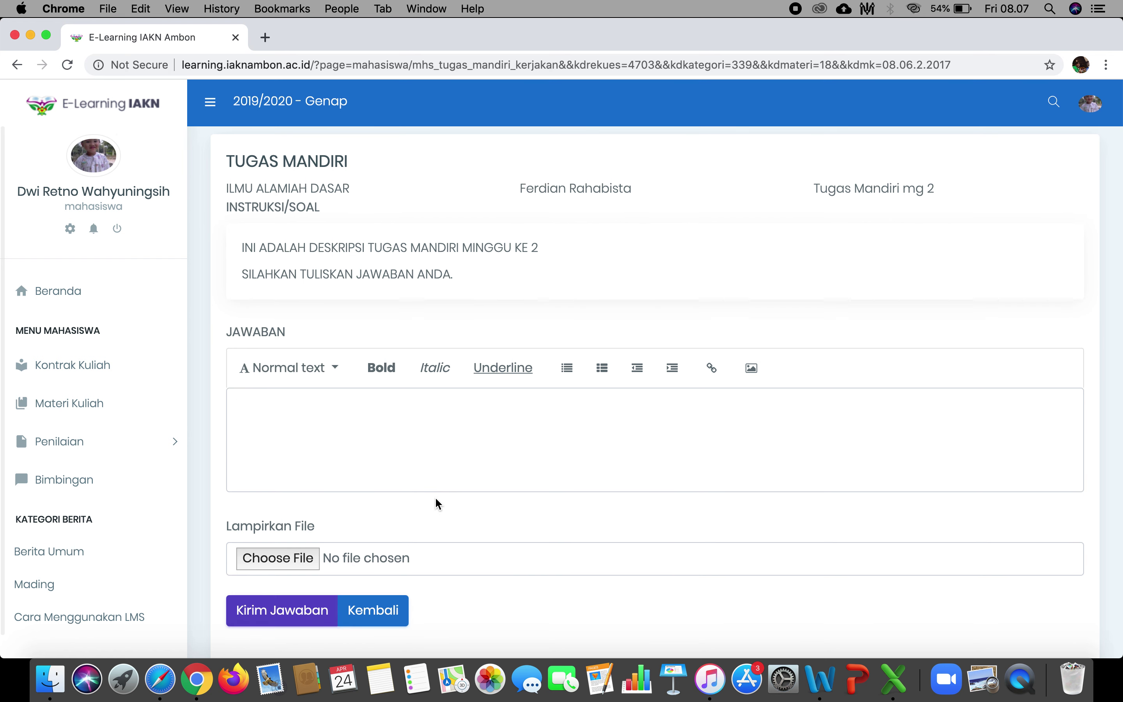
pyautogui.write('INI ADALAH JAWABAN SAYA')
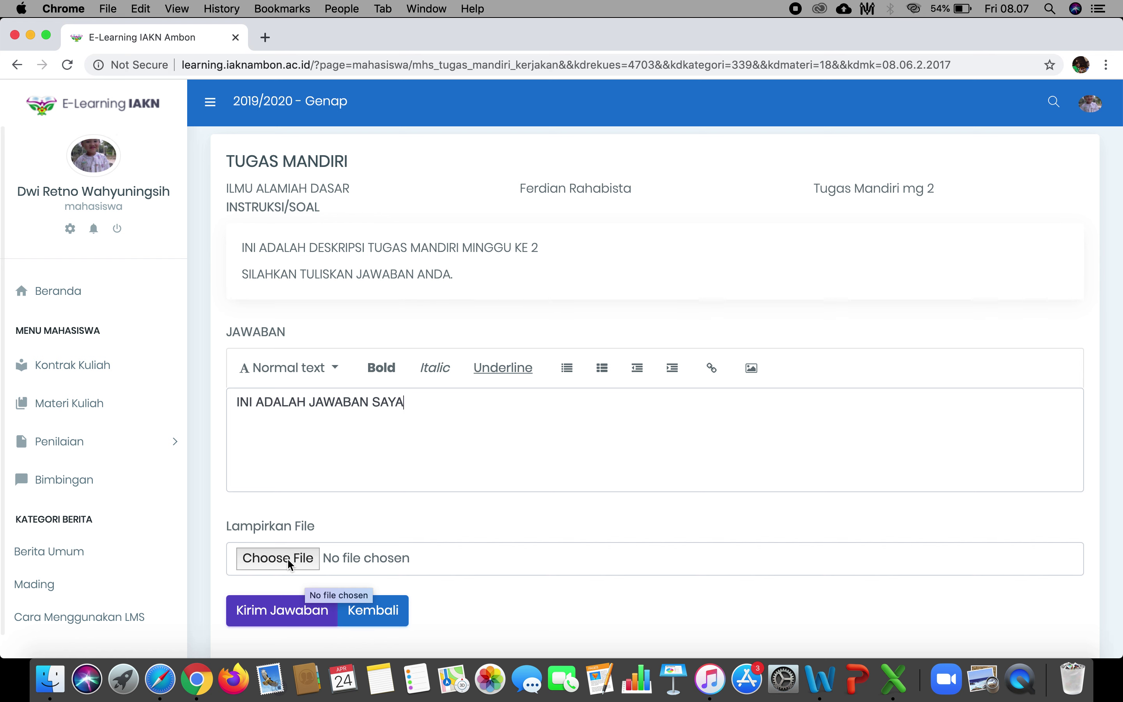
pyautogui.scroll(-1, 272, 523)
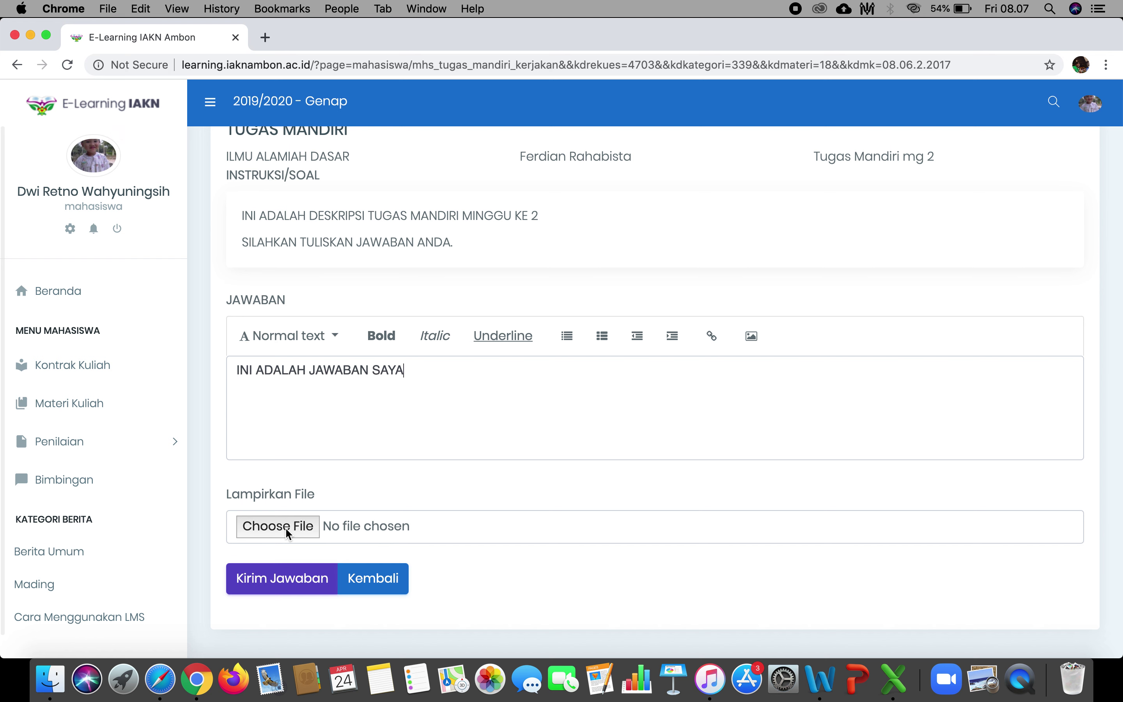
# Attach the Pintasan keyboard di Word PDF from Downloads to the answer.
pyautogui.click(286, 529)
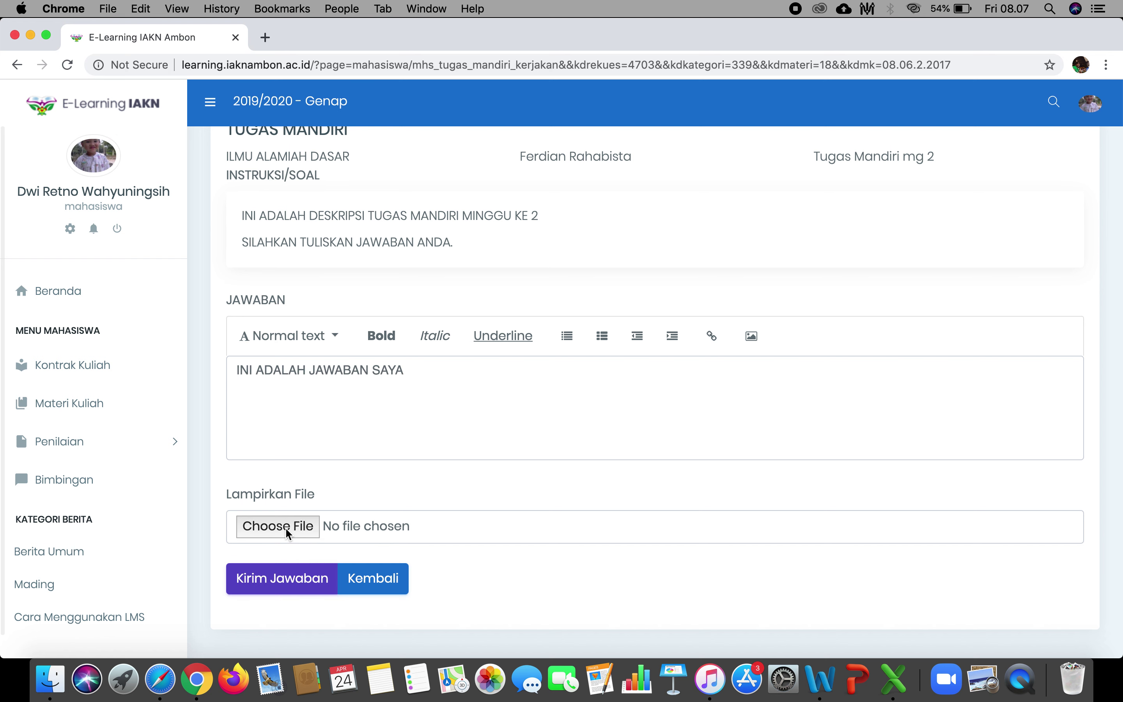
pyautogui.scroll(-10, 496, 316)
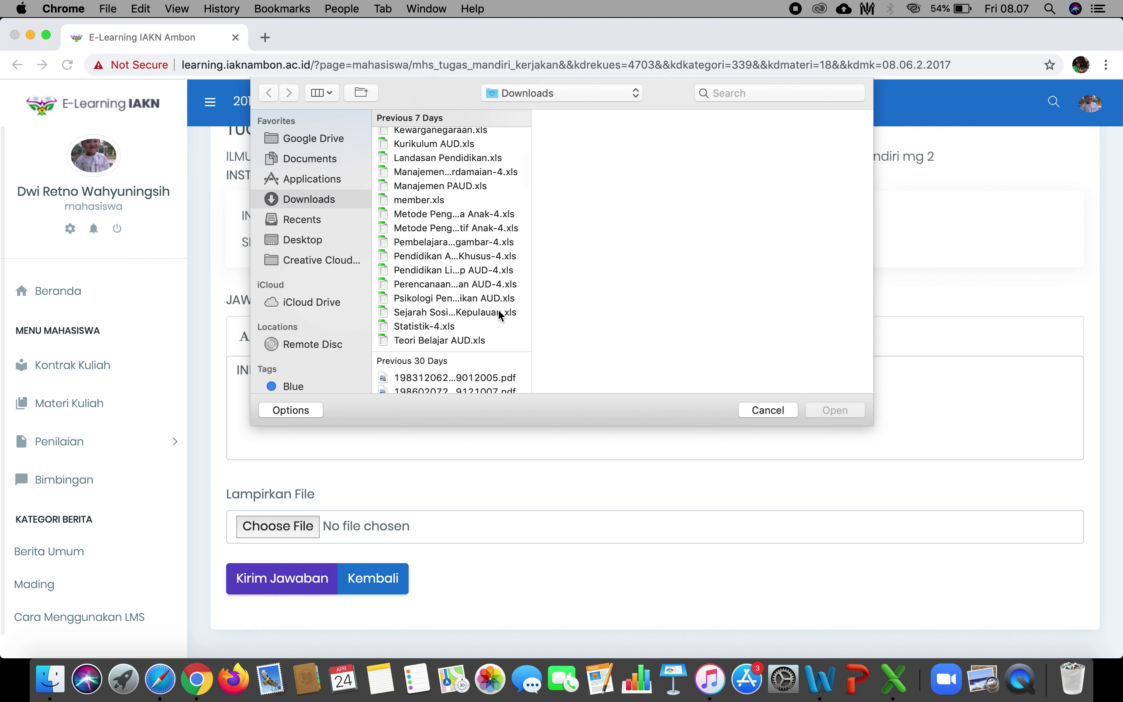
pyautogui.scroll(-10, 498, 316)
pyautogui.scroll(-2, 506, 304)
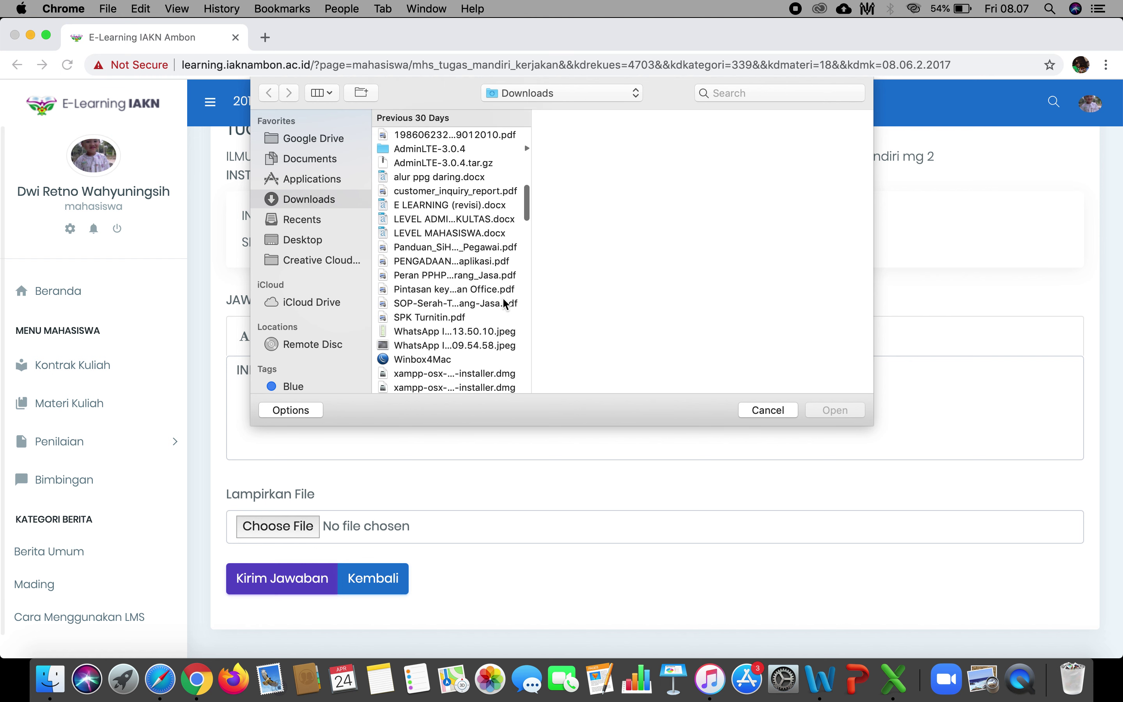
pyautogui.click(507, 291)
pyautogui.click(840, 414)
pyautogui.scroll(-2, 473, 547)
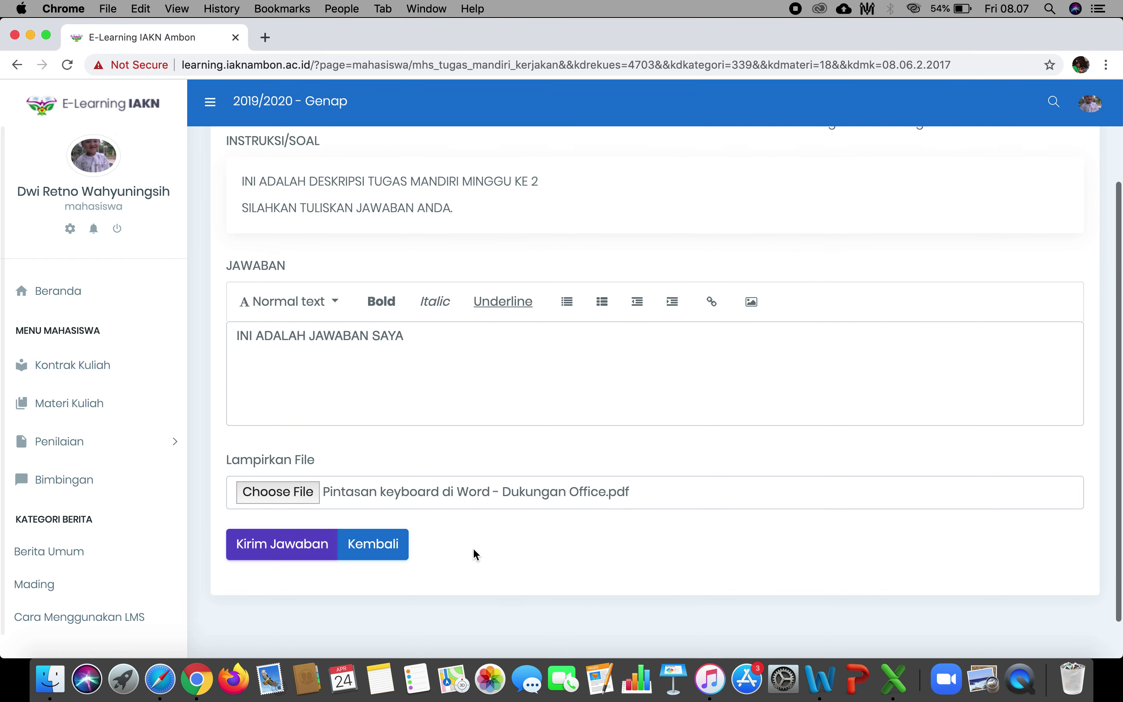
# Submit the week 2 answer, then view the ILMU ALAMIAH DASAR week 3 discussion.
pyautogui.click(286, 554)
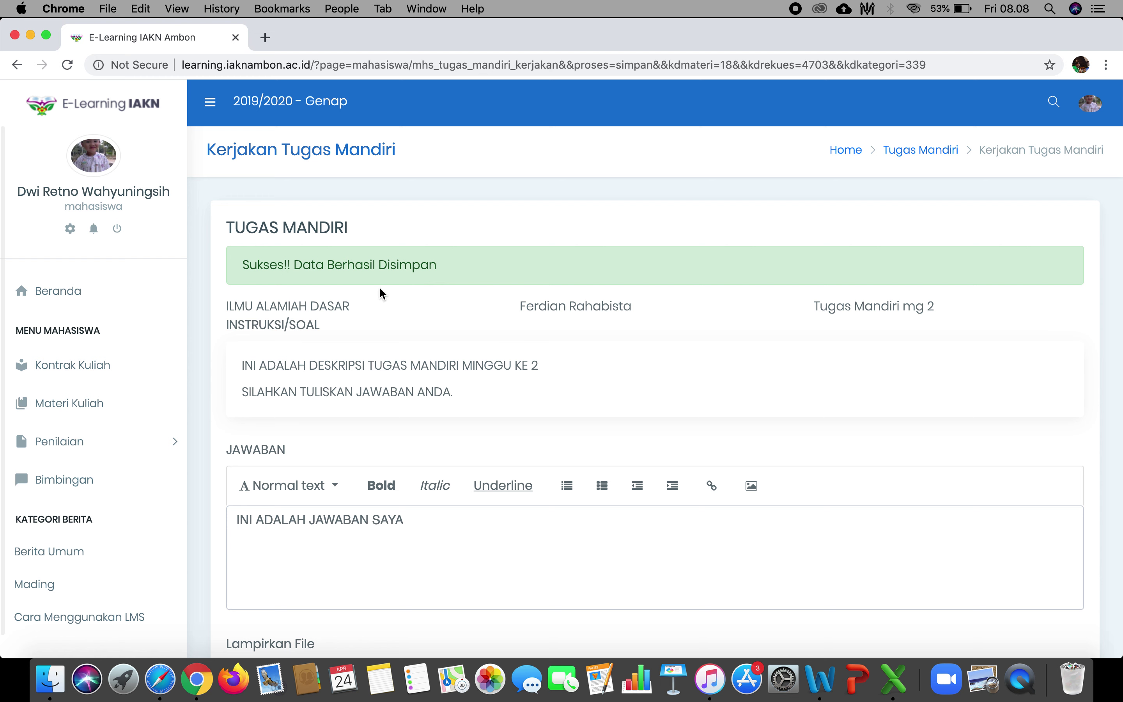
pyautogui.click(121, 448)
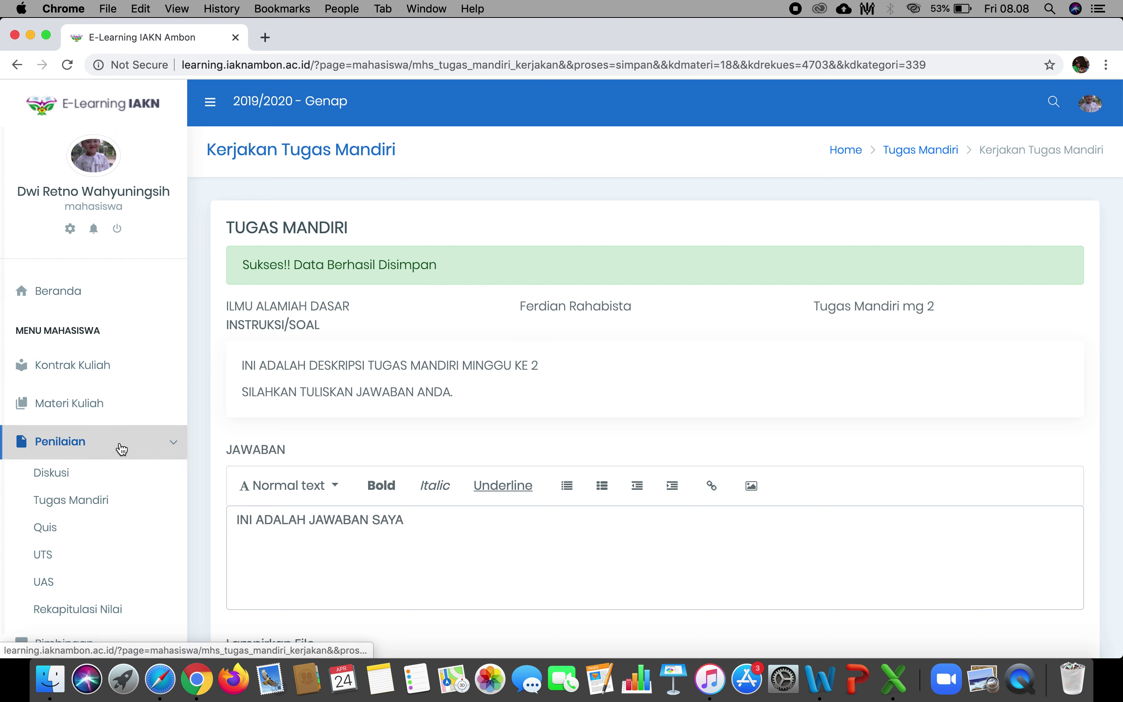
pyautogui.click(78, 479)
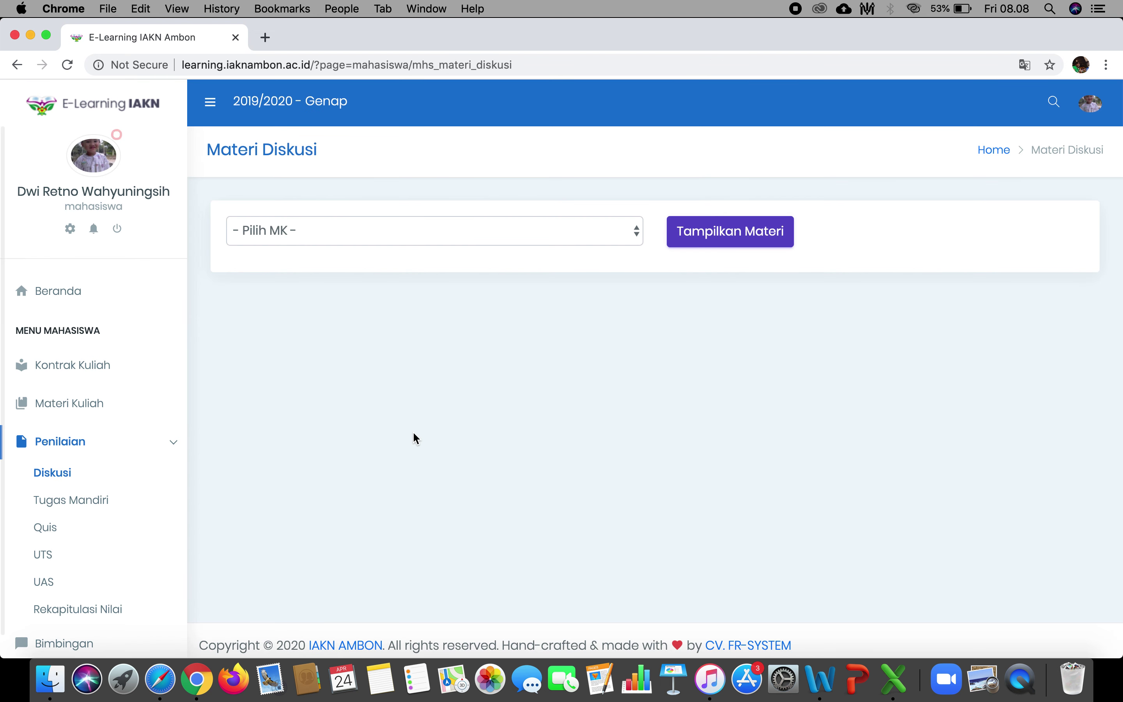
pyautogui.click(589, 232)
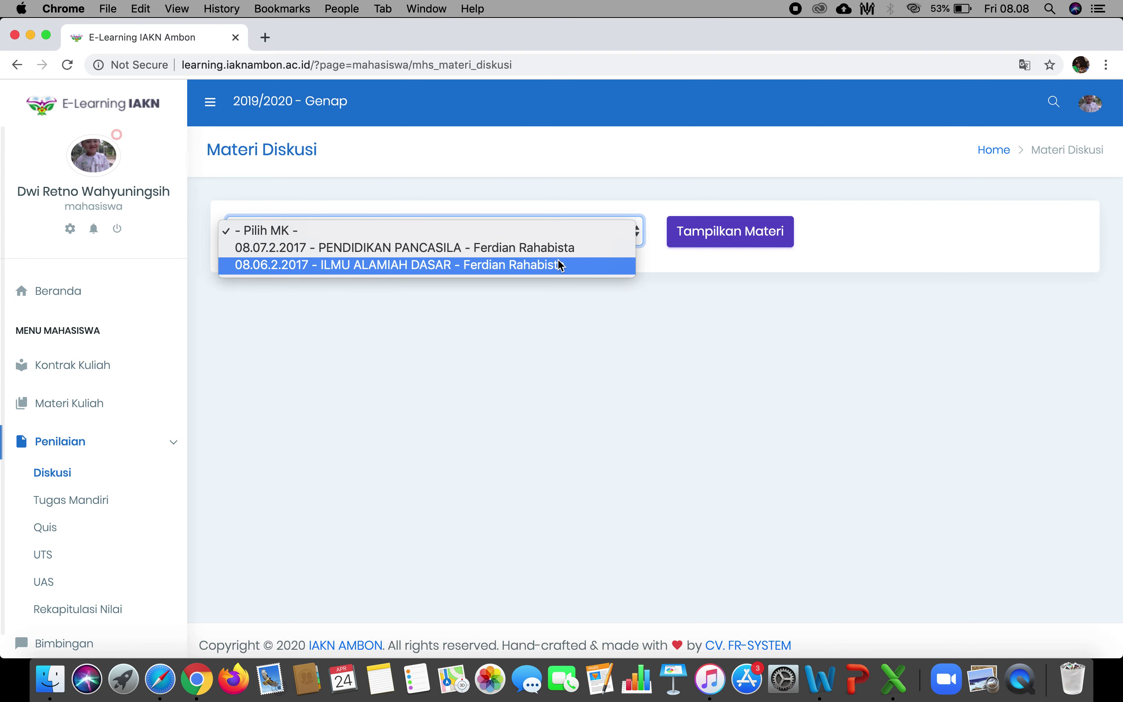
pyautogui.click(560, 265)
pyautogui.click(725, 232)
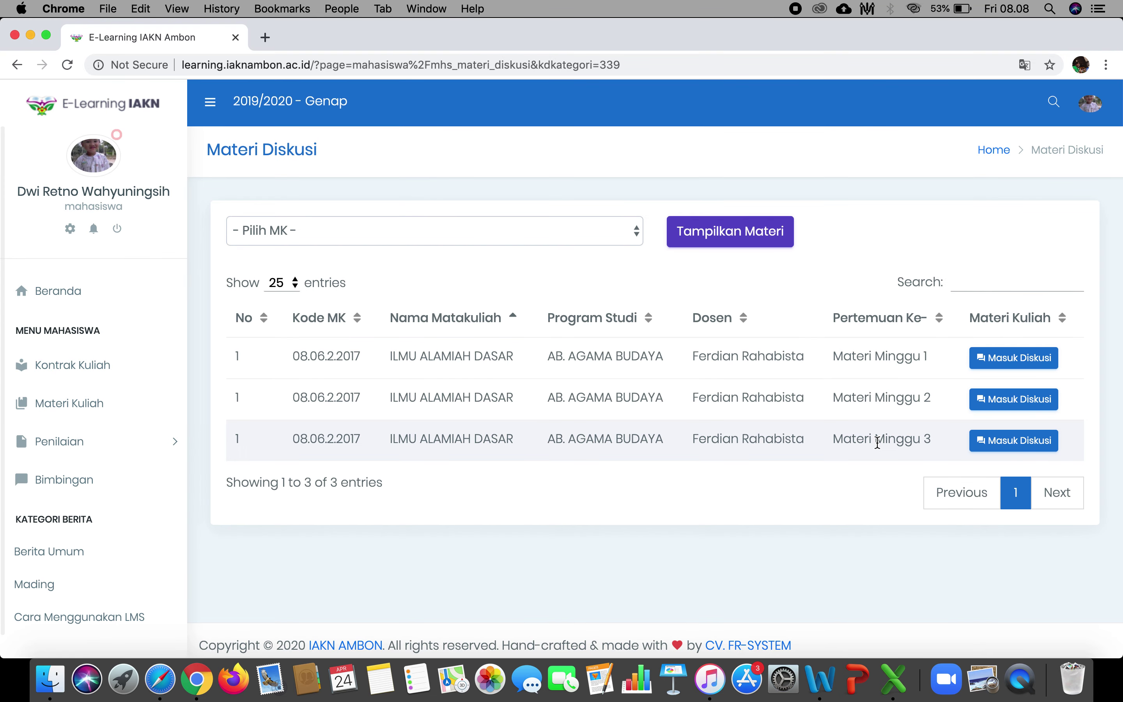
pyautogui.click(988, 445)
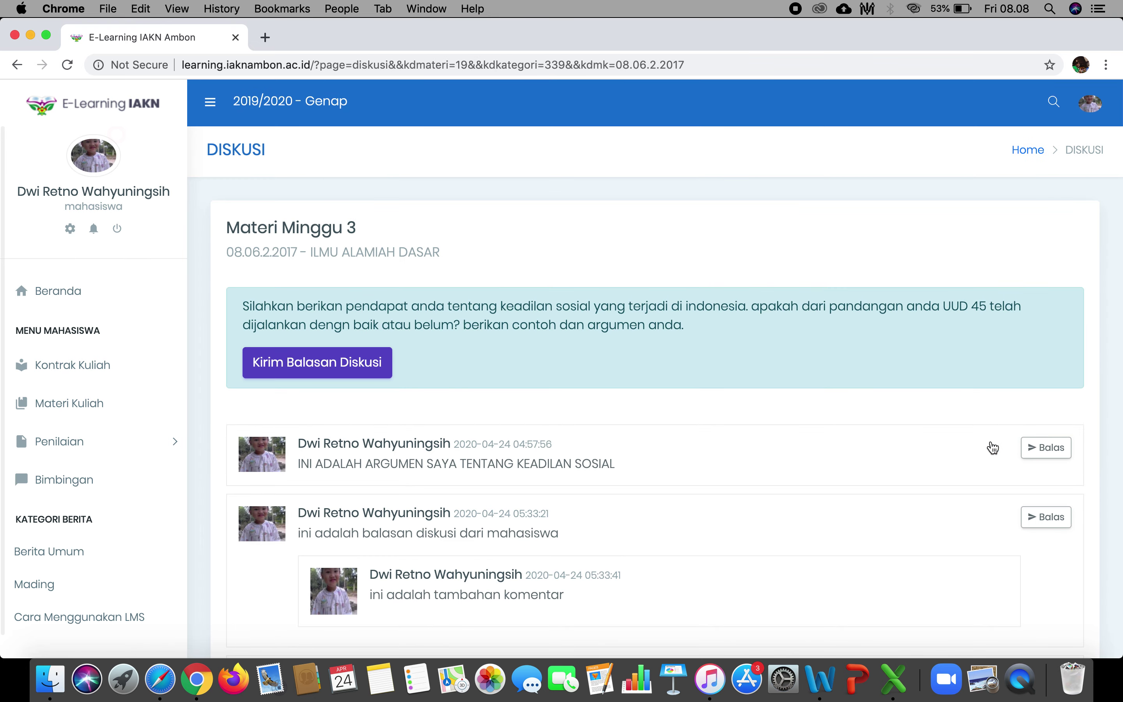
# Return to the Penilaian > Tugas Mandiri course-selection page.
pyautogui.click(77, 441)
pyautogui.click(82, 502)
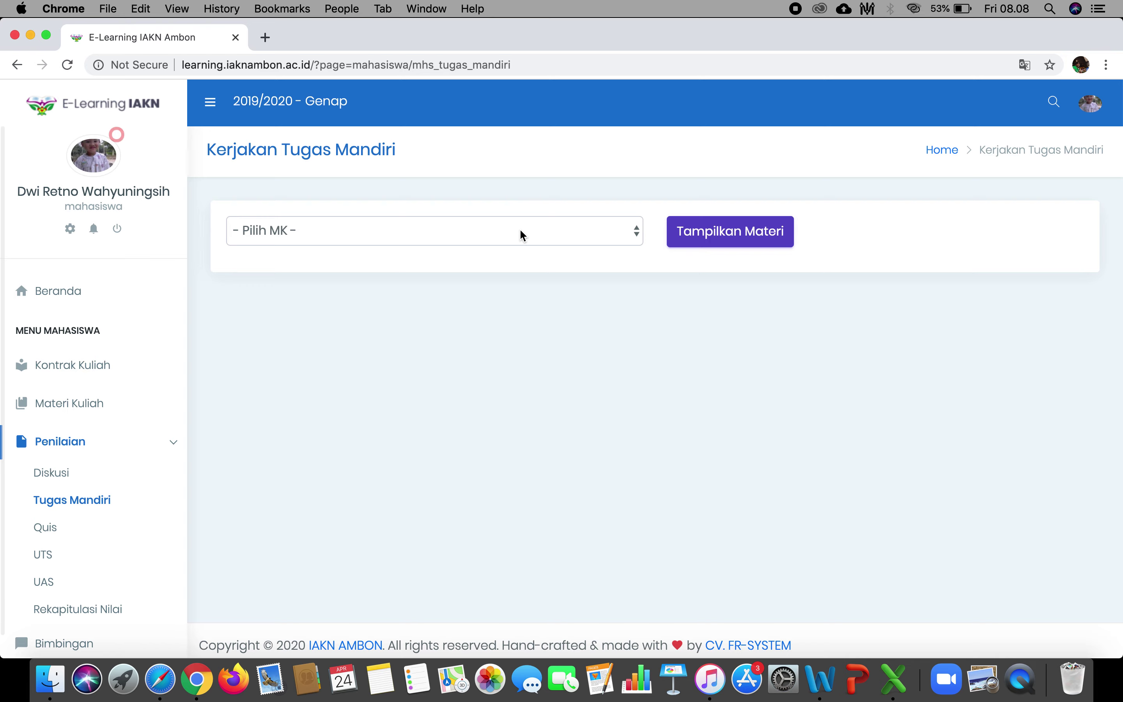
pyautogui.click(520, 230)
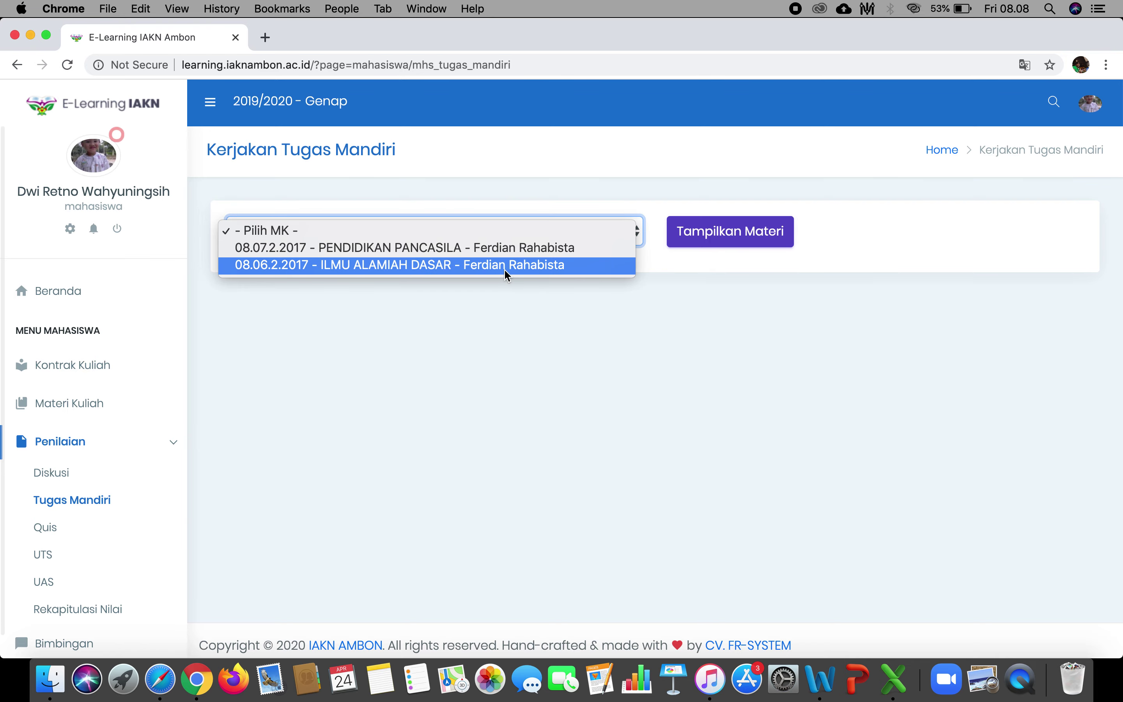
# List ILMU ALAMIAH DASAR assignments, reopen the saved week 2 answer via Perbarui, then return.
pyautogui.click(505, 269)
pyautogui.click(684, 234)
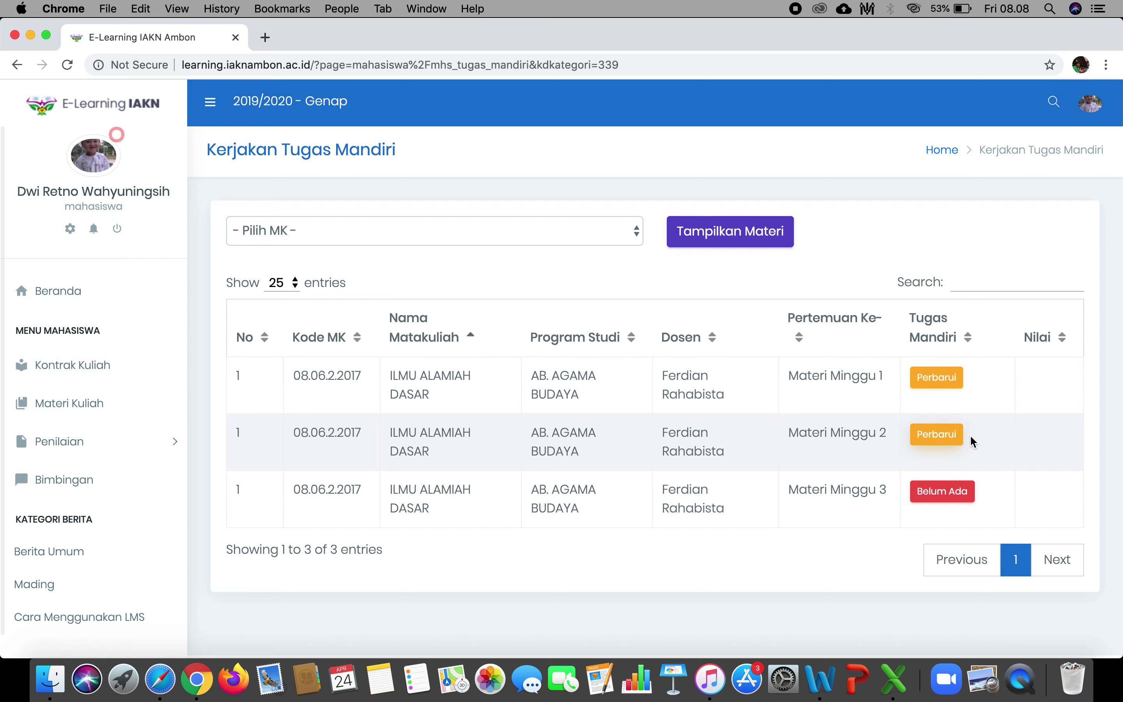
pyautogui.click(947, 444)
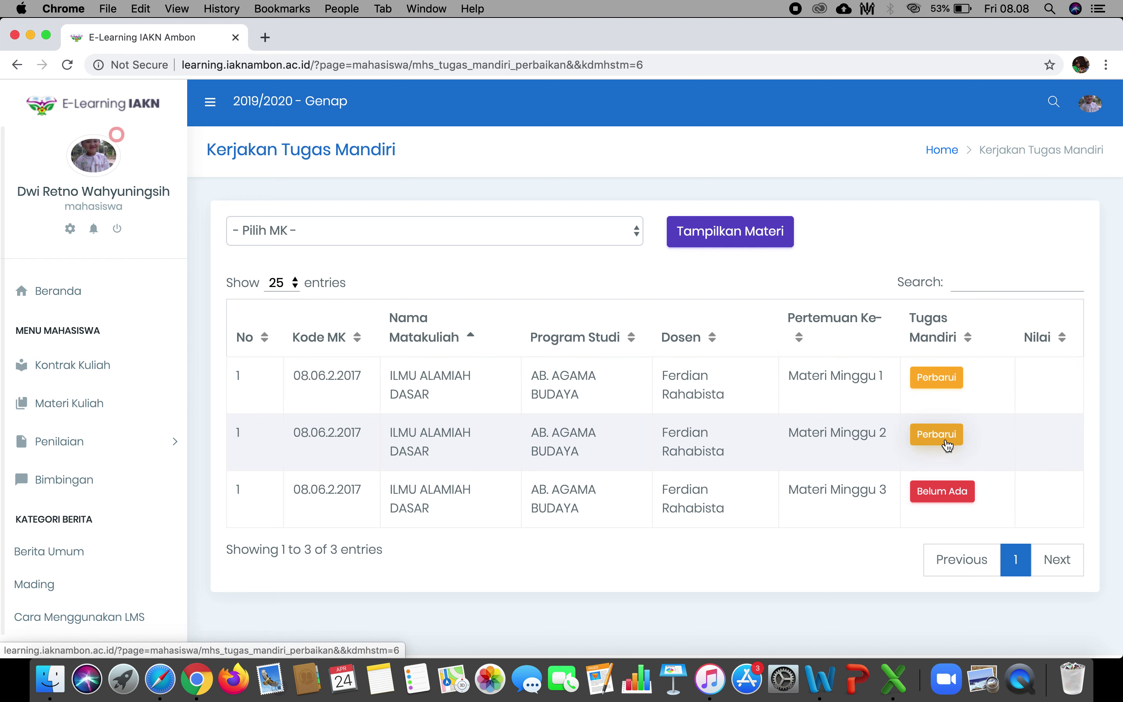
pyautogui.scroll(-5, 600, 501)
pyautogui.scroll(2, 600, 502)
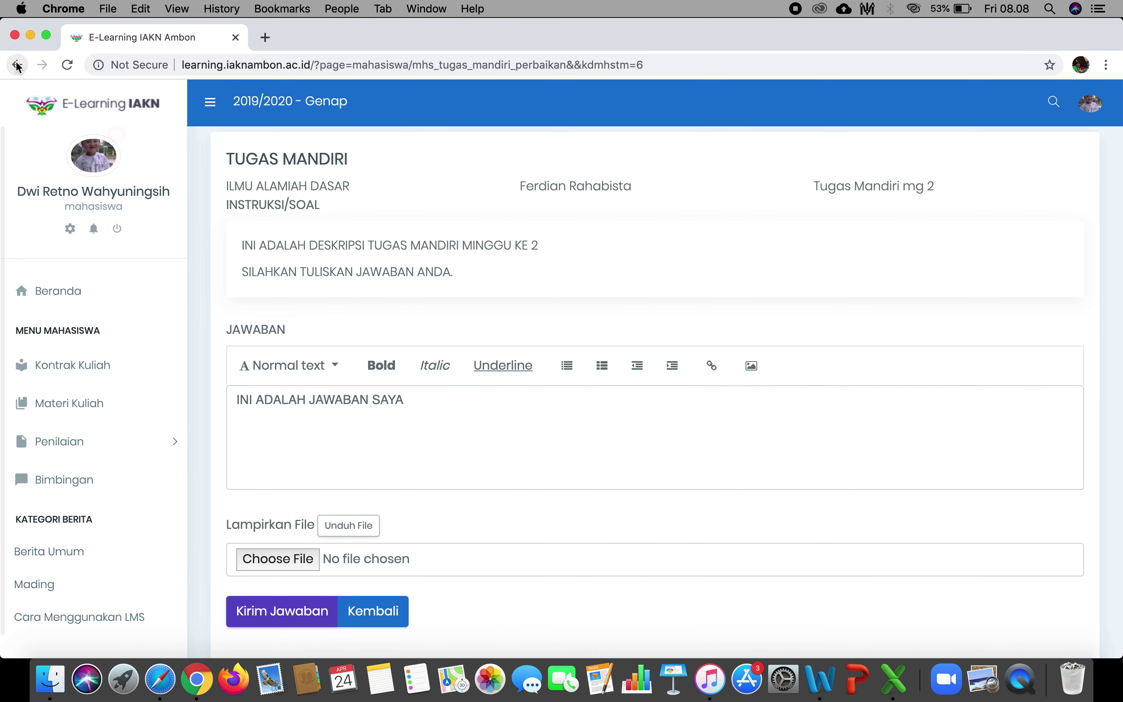
pyautogui.click(376, 611)
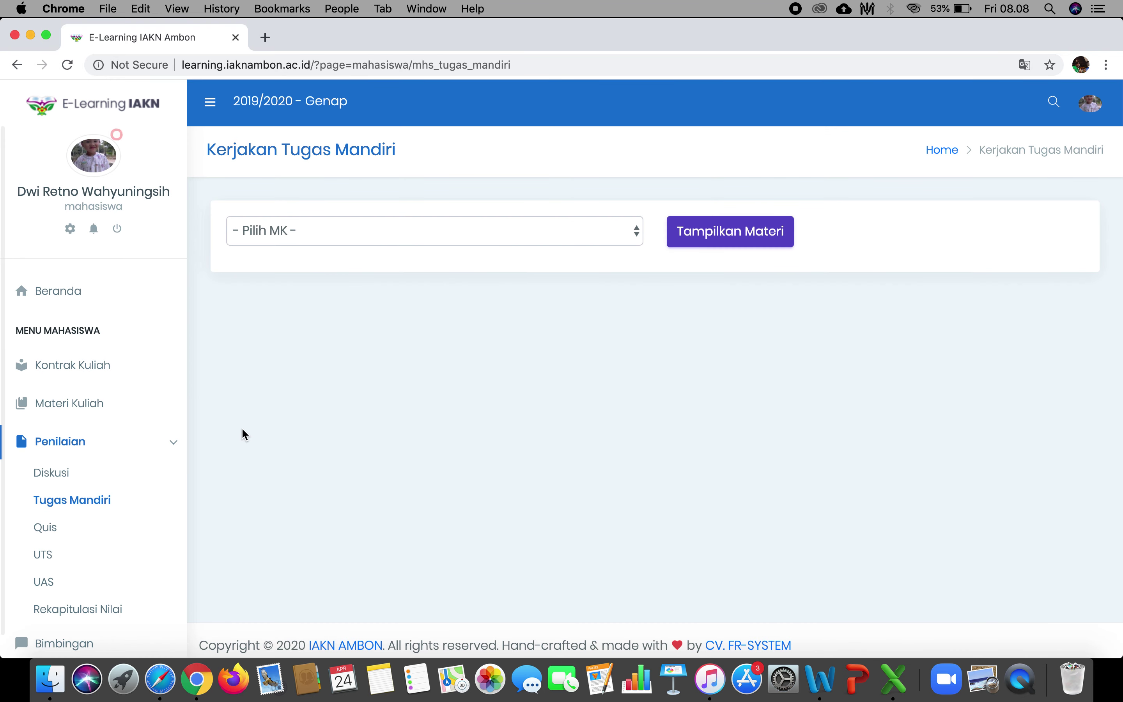
pyautogui.click(71, 528)
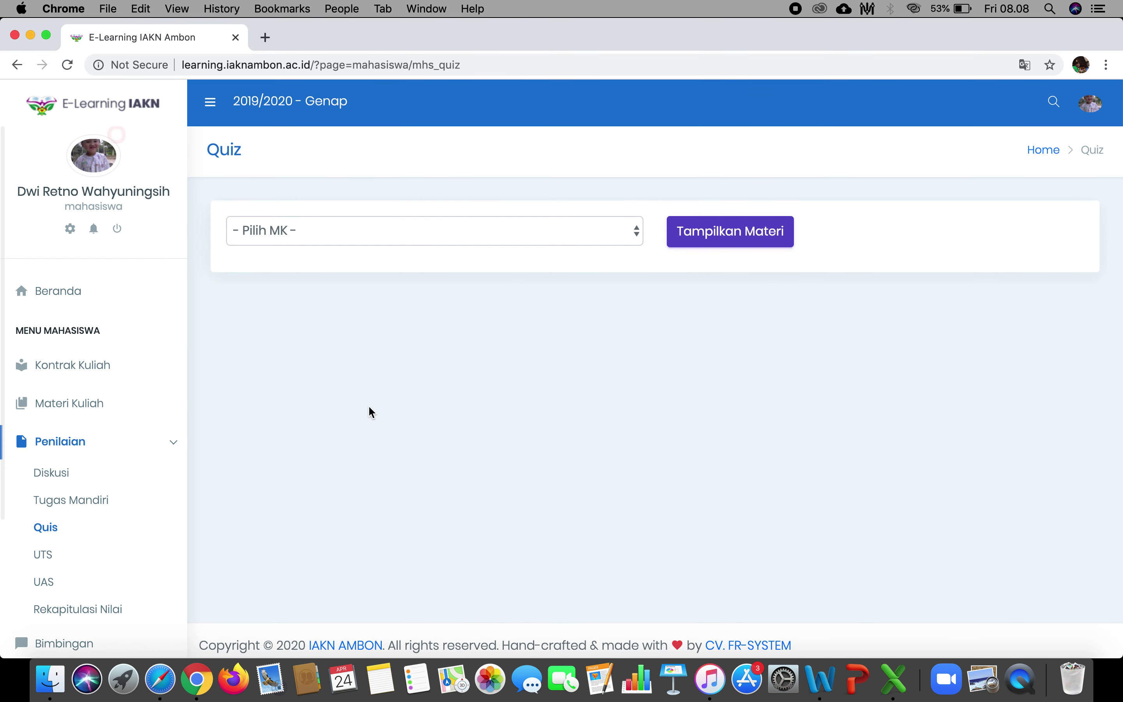
# Pick ILMU ALAMIAH DASAR to list Quiz mg 1, Quiz 2 and Quiz 3.
pyautogui.click(527, 236)
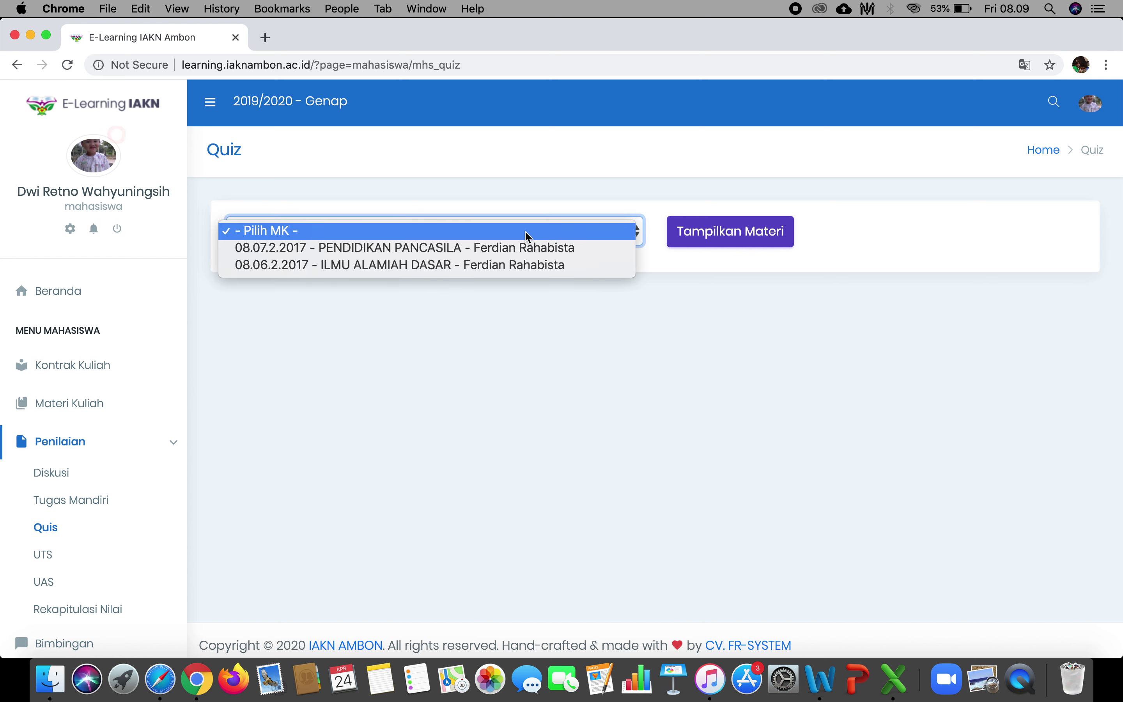
pyautogui.click(515, 265)
pyautogui.click(728, 227)
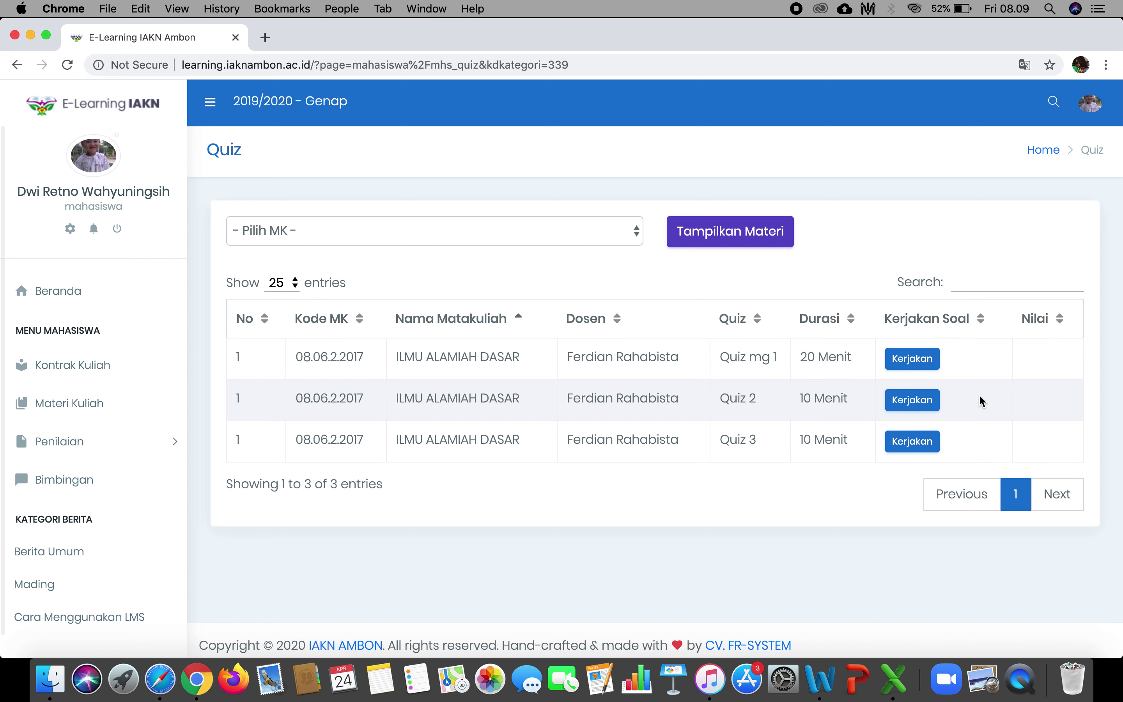
pyautogui.click(909, 368)
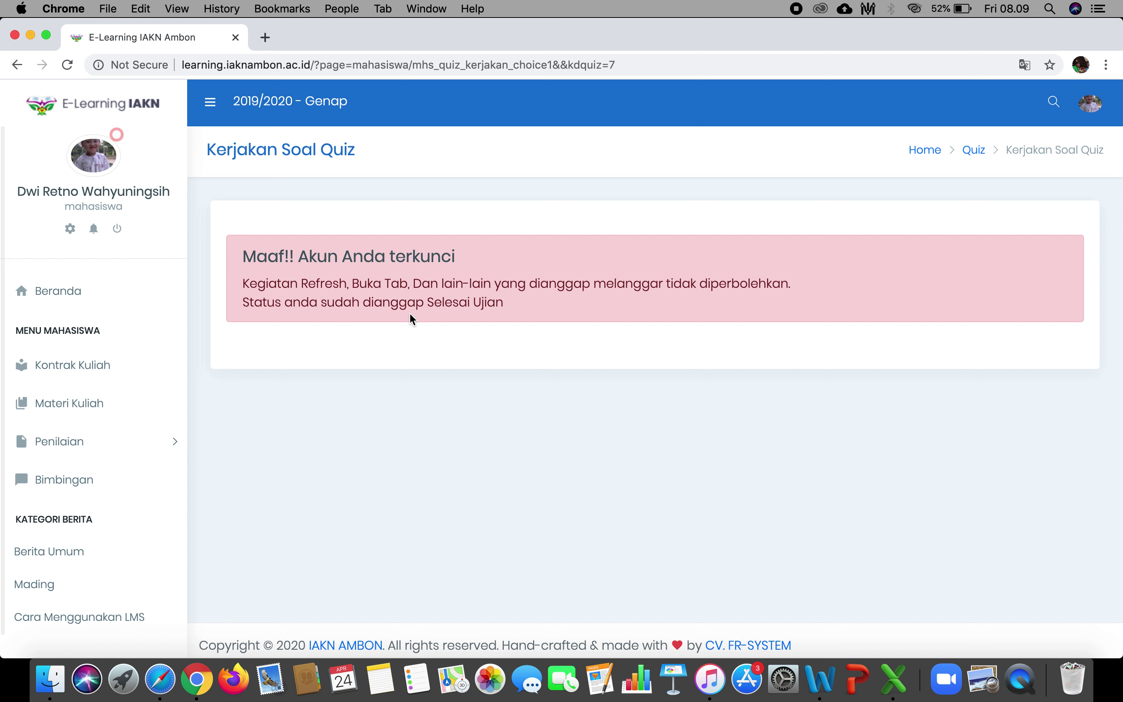
pyautogui.click(17, 65)
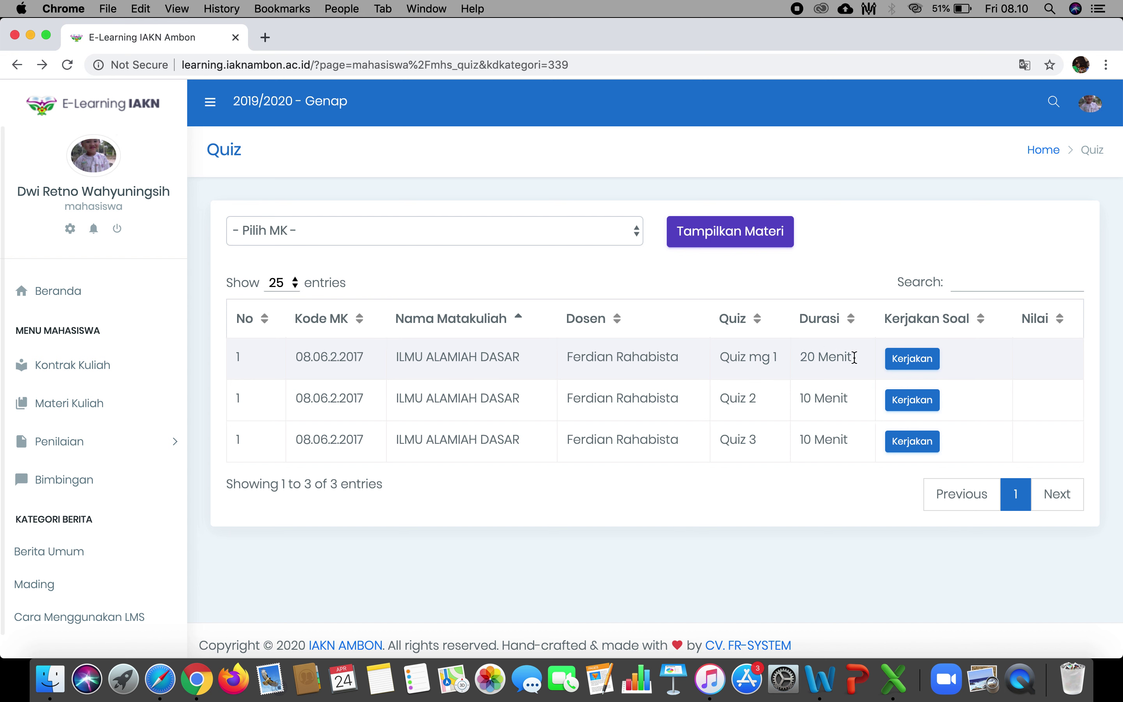
# Start Quiz 2 and answer question 1 with the list 1. CEPAT, 2. TEPAT, 3. DAPAT DIPERCAYA, 4, 5.
pyautogui.click(918, 407)
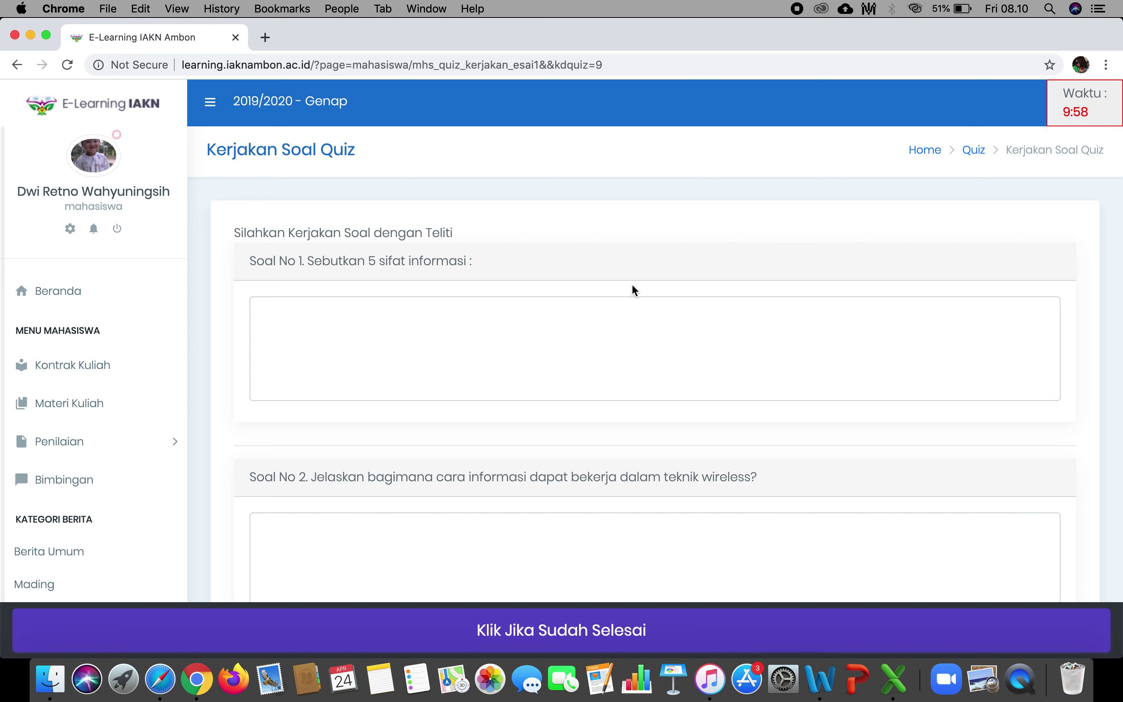
pyautogui.scroll(-3, 496, 363)
pyautogui.scroll(2, 496, 363)
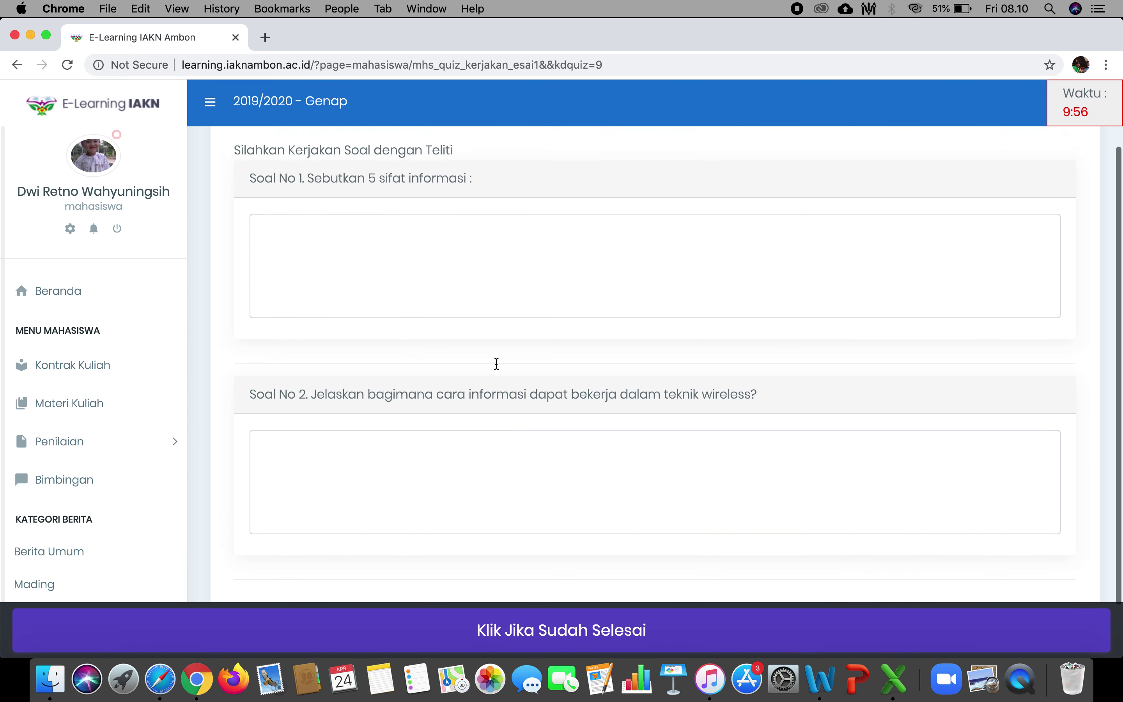
pyautogui.scroll(2, 496, 368)
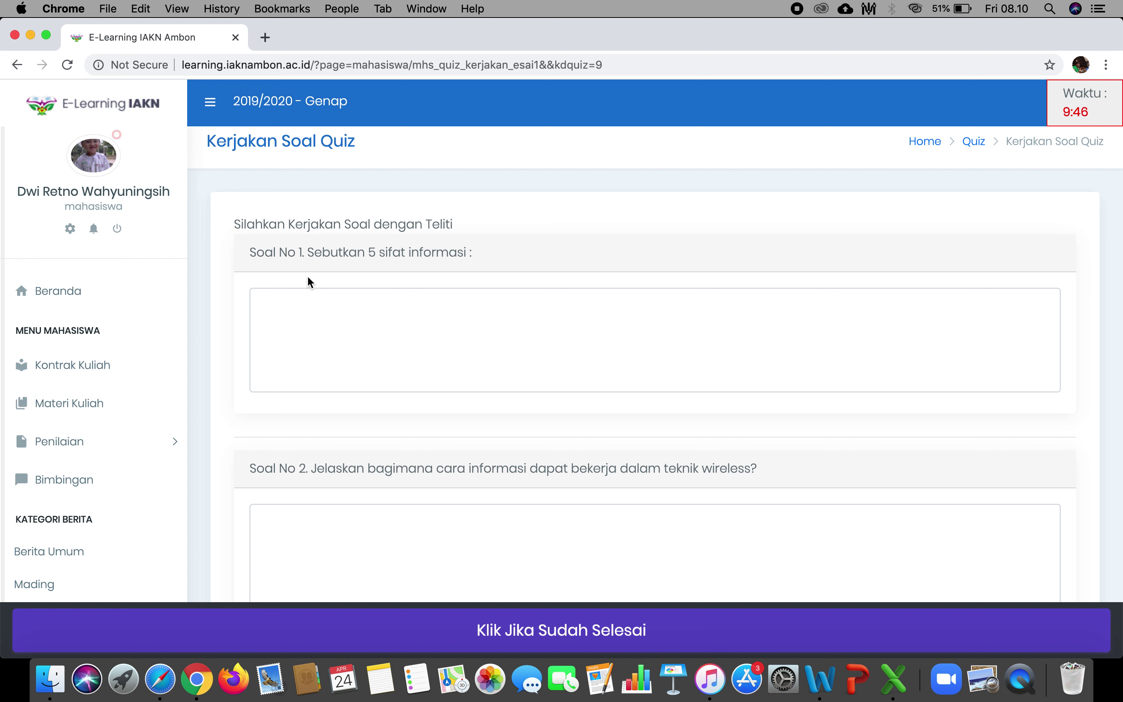
pyautogui.click(332, 325)
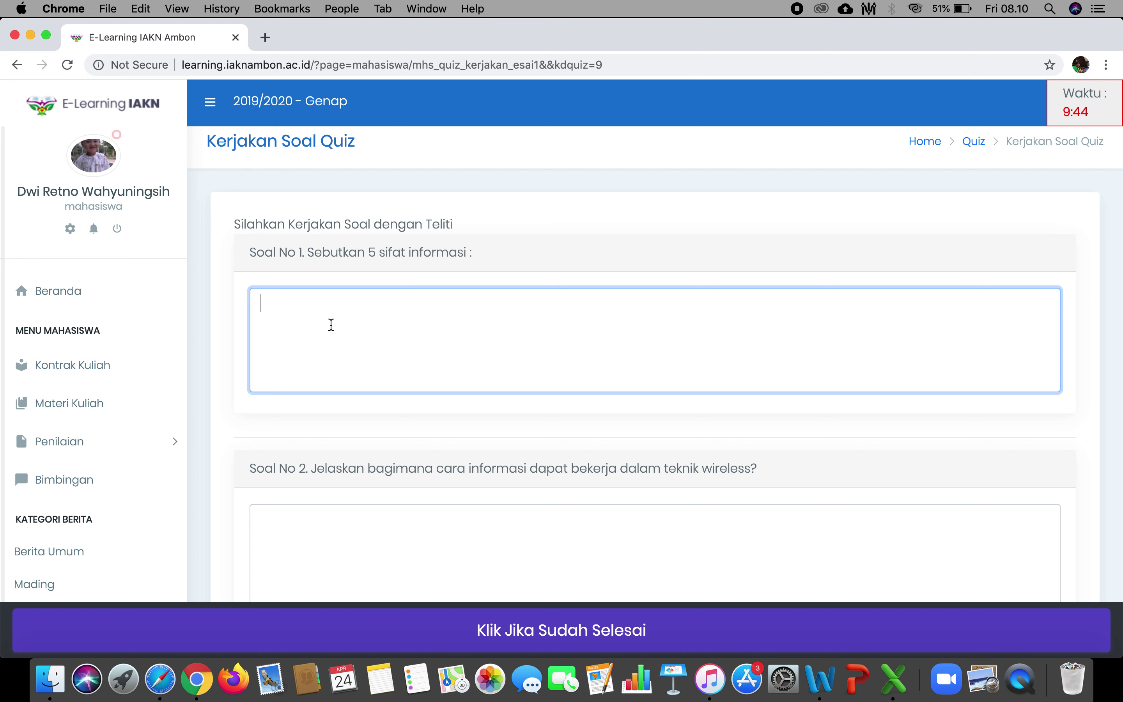
pyautogui.write('1. CEPAT')
pyautogui.press('Return')
pyautogui.write('2. TEPAT')
pyautogui.press('Return')
pyautogui.write('3. D')
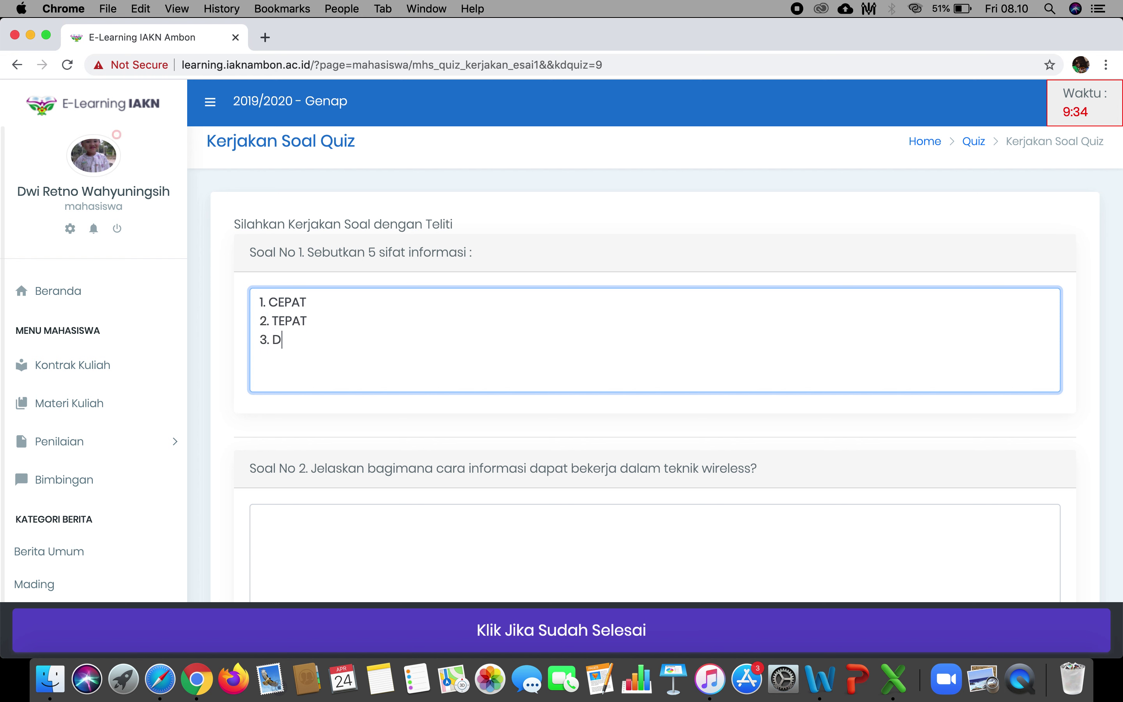
pyautogui.write('APAT DIER')
pyautogui.press('BackSpace')
pyautogui.press('BackSpace')
pyautogui.write('PERCAYA')
pyautogui.press('Return')
pyautogui.write('5')
pyautogui.press('BackSpace')
pyautogui.write('4 ')
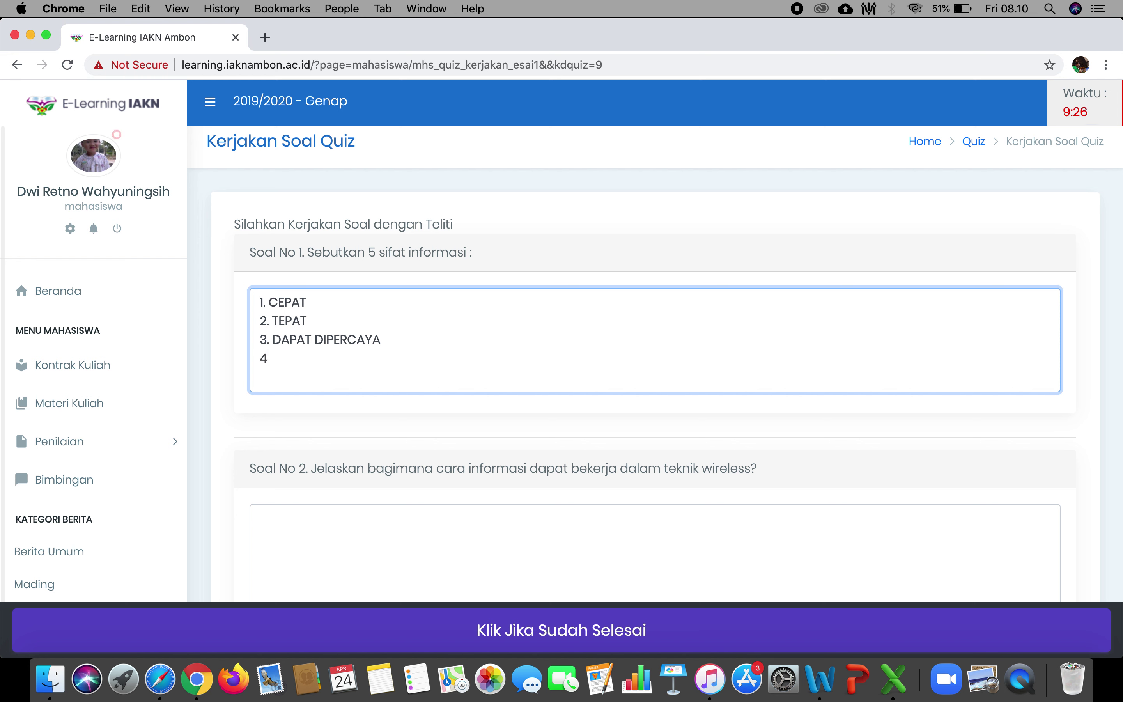
pyautogui.write('5.')
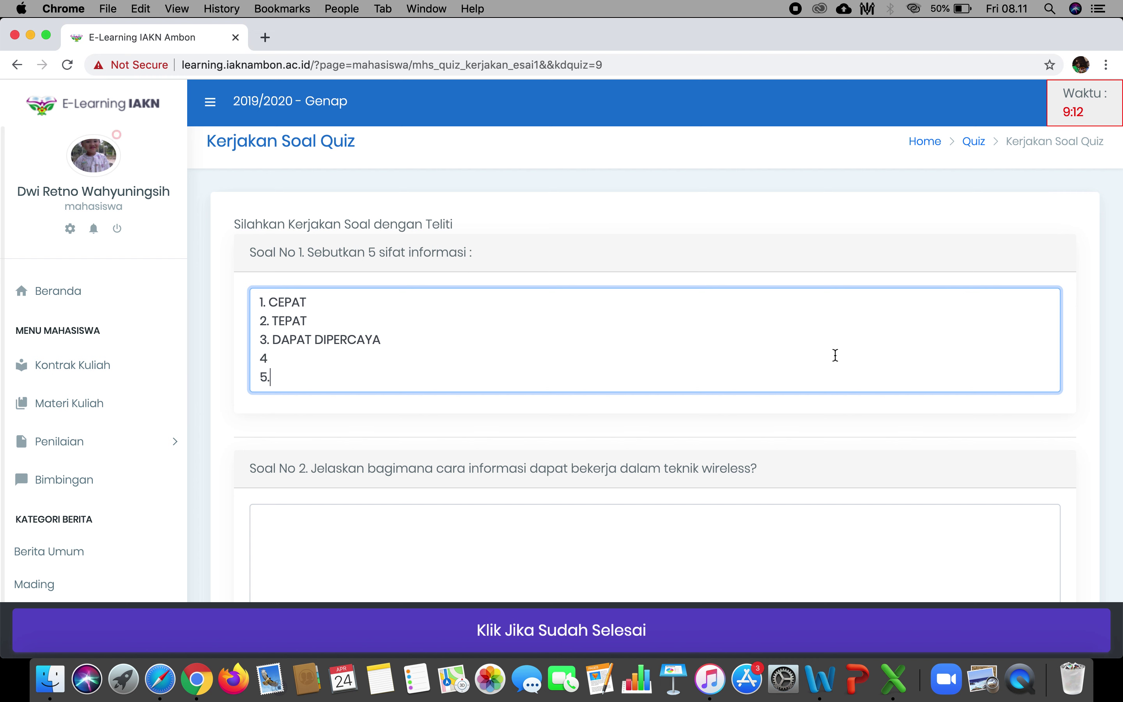
# Answer question 2 with 'bekerja lewat frequensi' and submit the quiz.
pyautogui.scroll(-2, 835, 357)
pyautogui.scroll(-1, 836, 360)
pyautogui.click(596, 464)
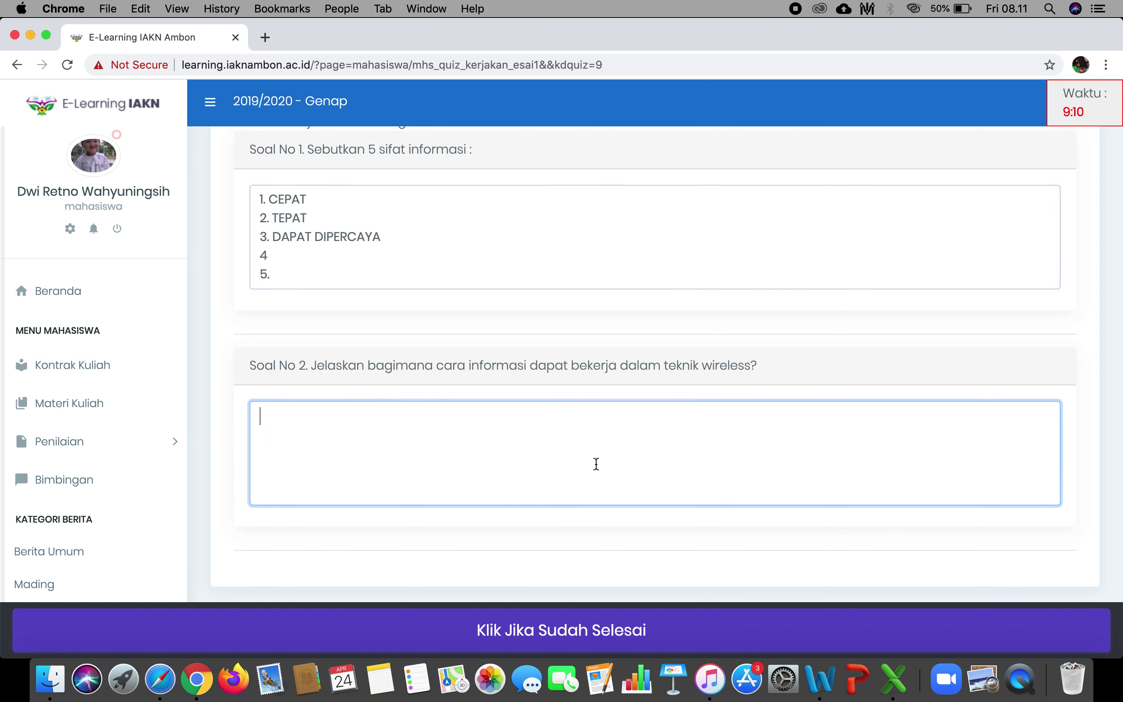
pyautogui.write('bekerja me')
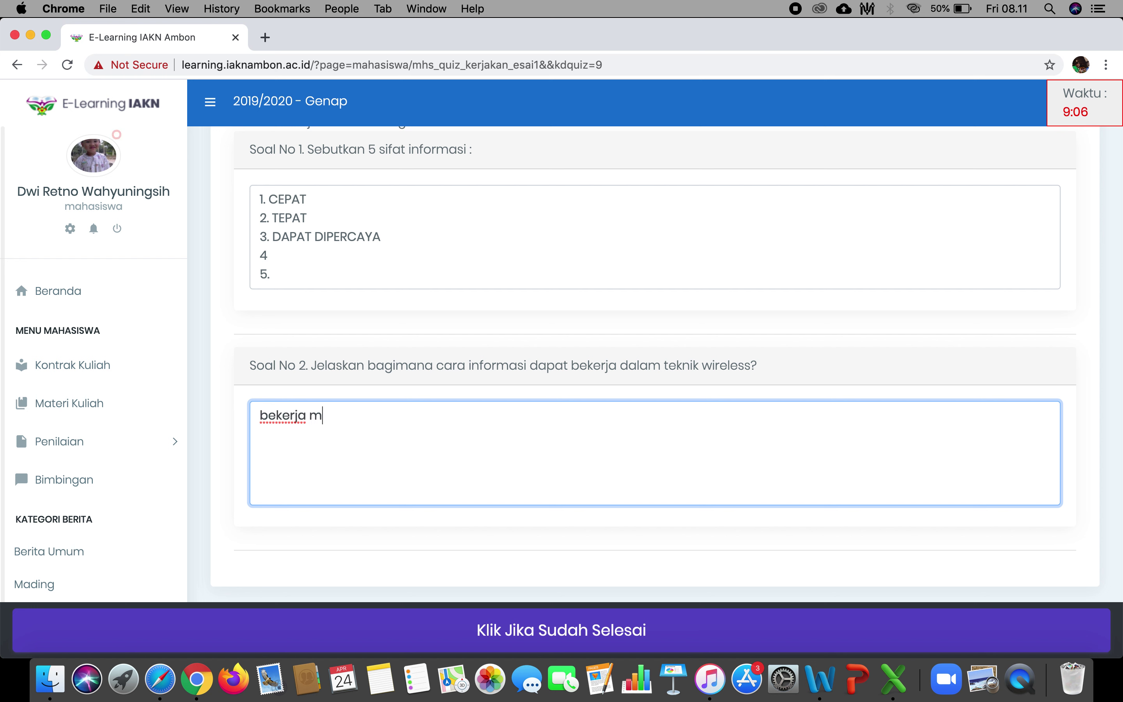
pyautogui.press('BackSpace')
pyautogui.press('BackSpace')
pyautogui.write('lewat')
pyautogui.write('frequi')
pyautogui.press('BackSpace')
pyautogui.write('ensi')
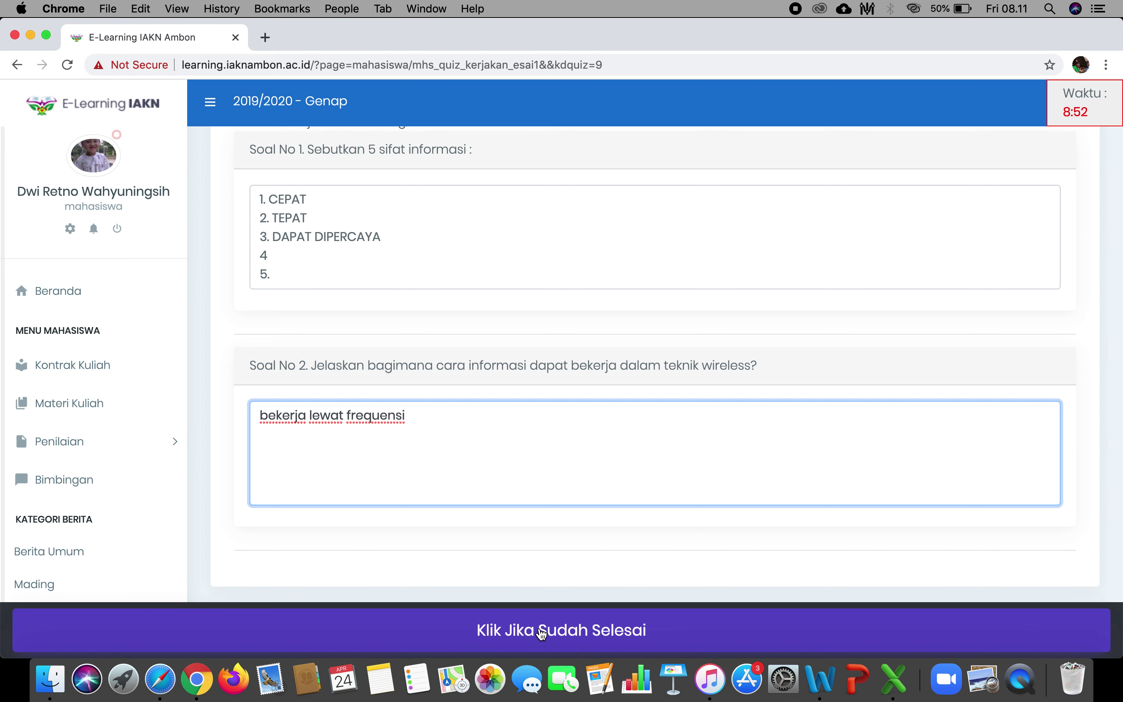
pyautogui.click(625, 643)
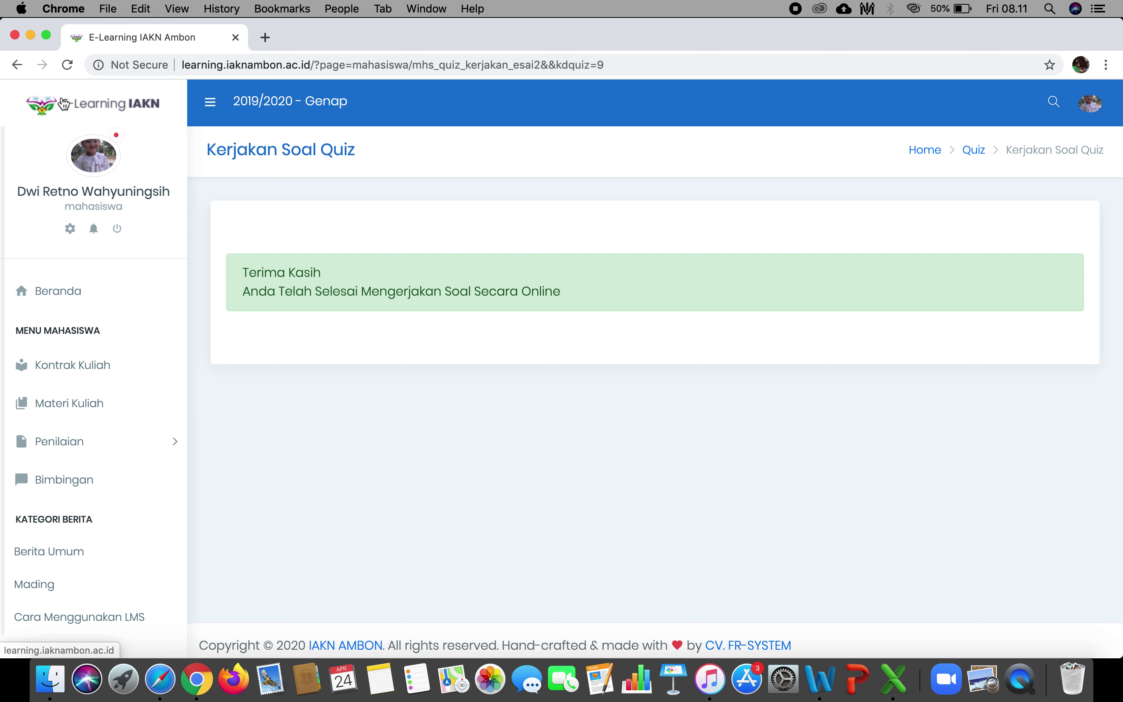
# Open the Penilaian > Quis page and display the quizzes for ILMU ALAMIAH DASAR.
pyautogui.click(98, 436)
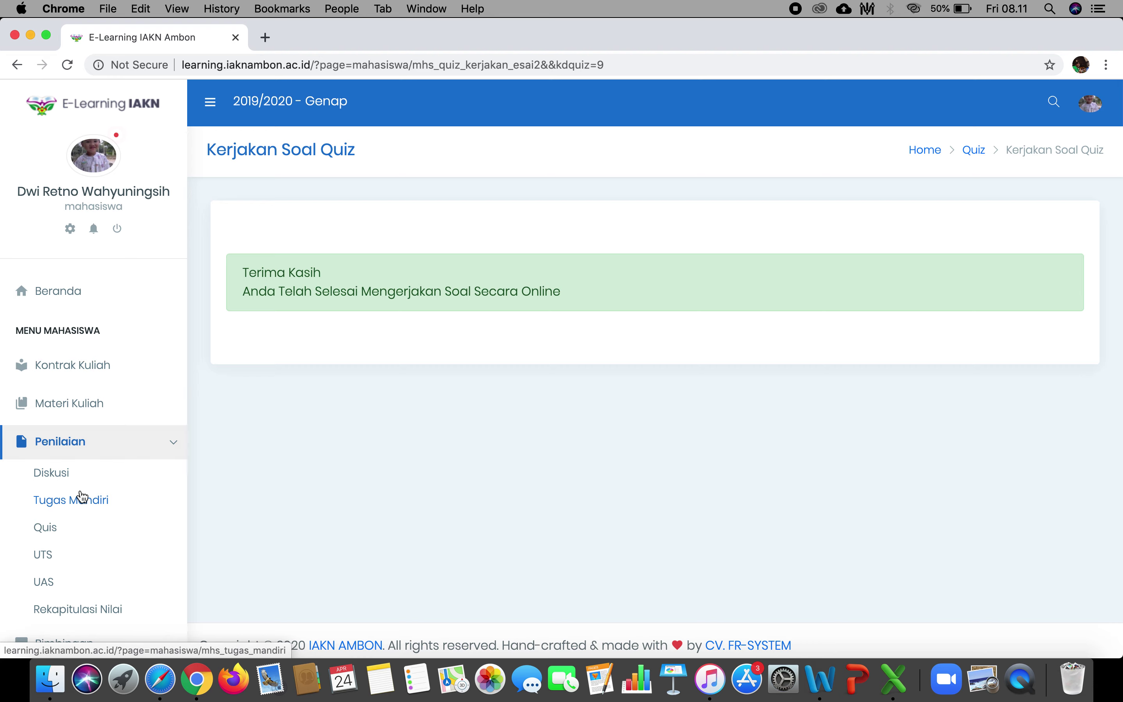
pyautogui.click(64, 534)
pyautogui.click(400, 230)
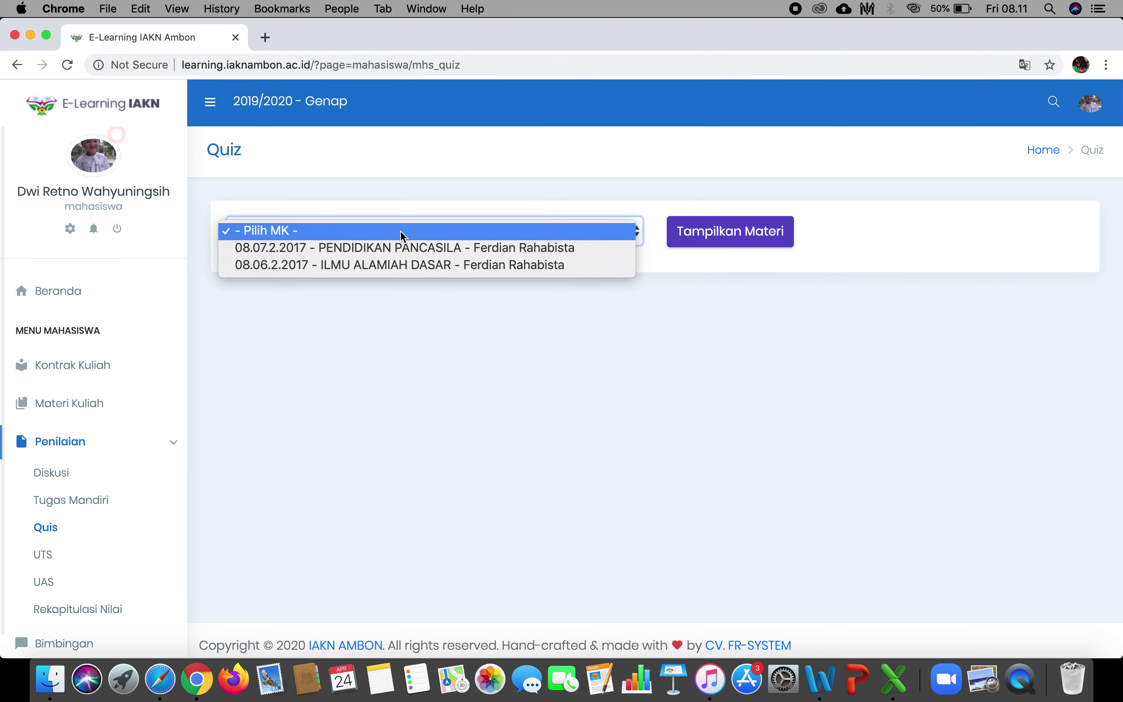
pyautogui.click(398, 265)
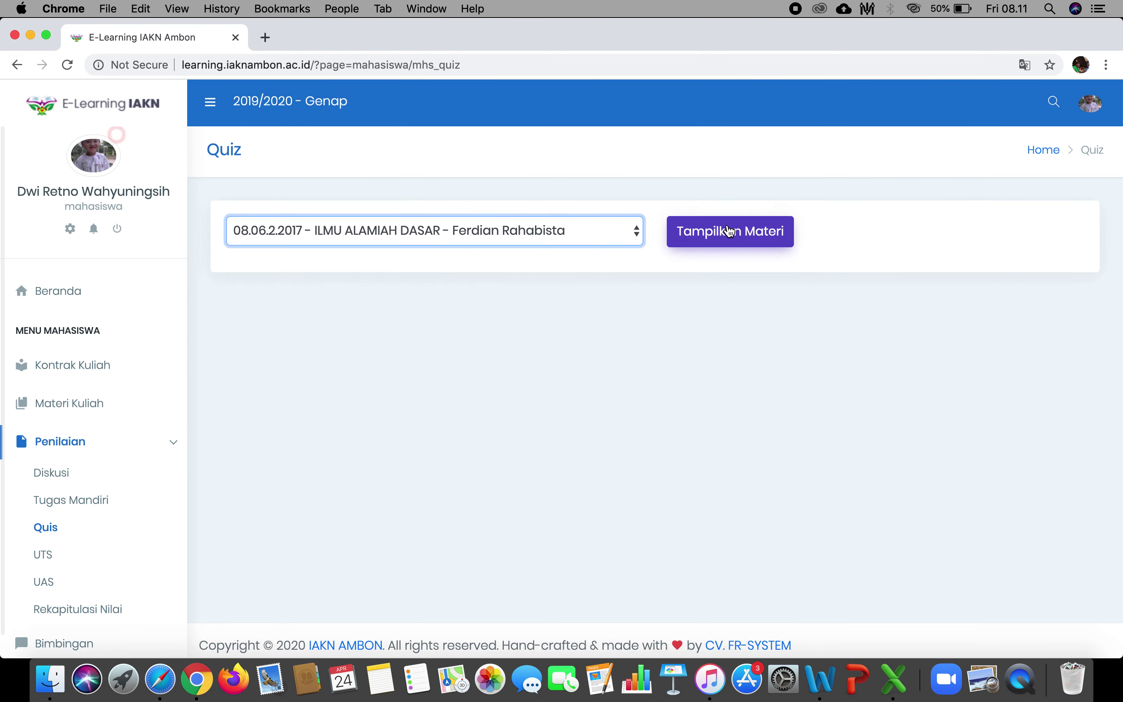
pyautogui.click(729, 231)
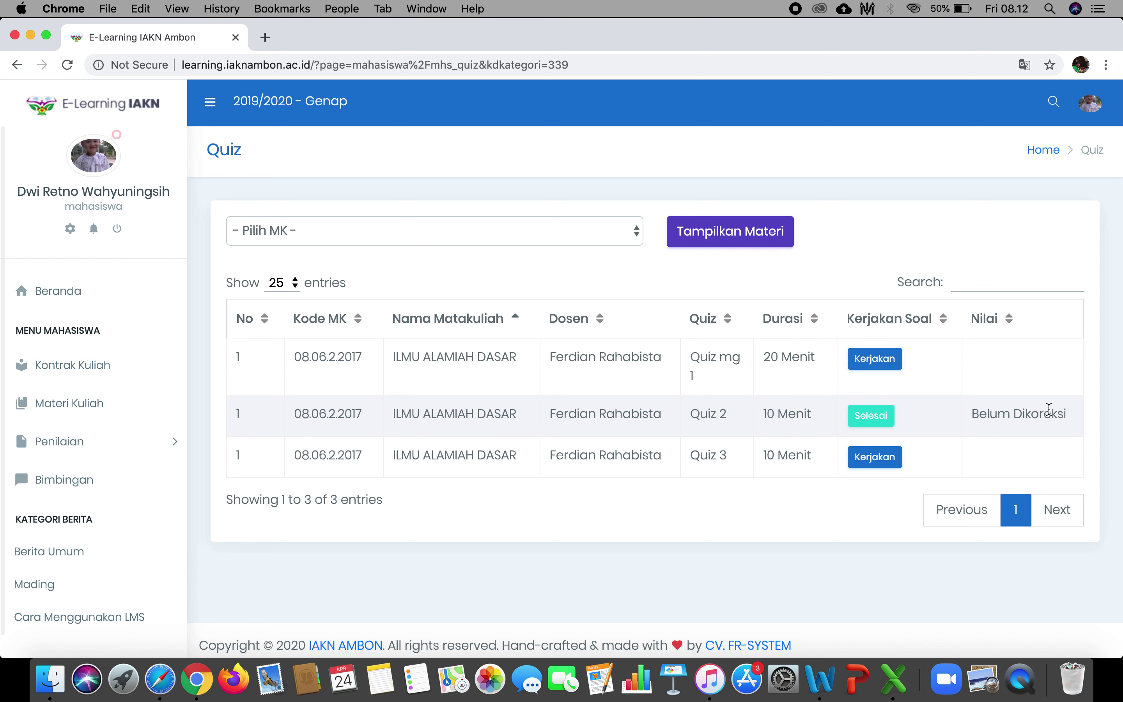
# Start Quiz 3 and answer A for question 1.
pyautogui.click(884, 466)
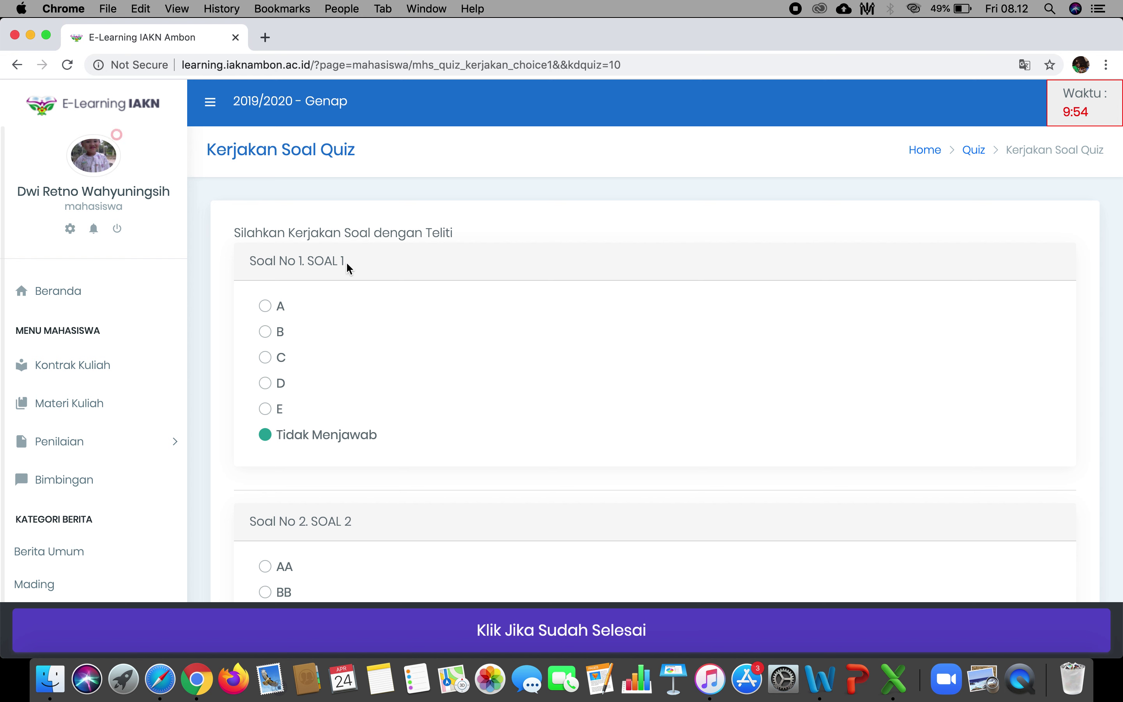
pyautogui.click(272, 316)
pyautogui.click(275, 334)
pyautogui.click(269, 307)
# Answer BB for question 2 and submit Quiz 3.
pyautogui.scroll(-3, 431, 348)
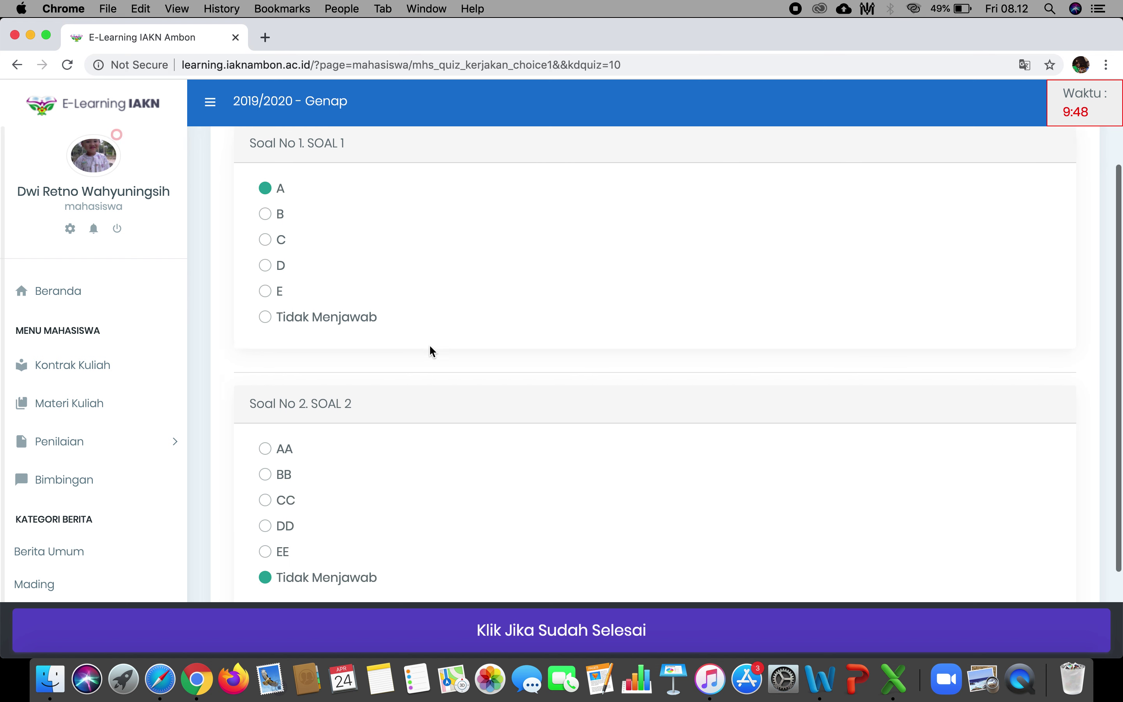
pyautogui.scroll(-1, 430, 349)
pyautogui.click(275, 449)
pyautogui.scroll(-2, 477, 376)
pyautogui.scroll(4, 476, 376)
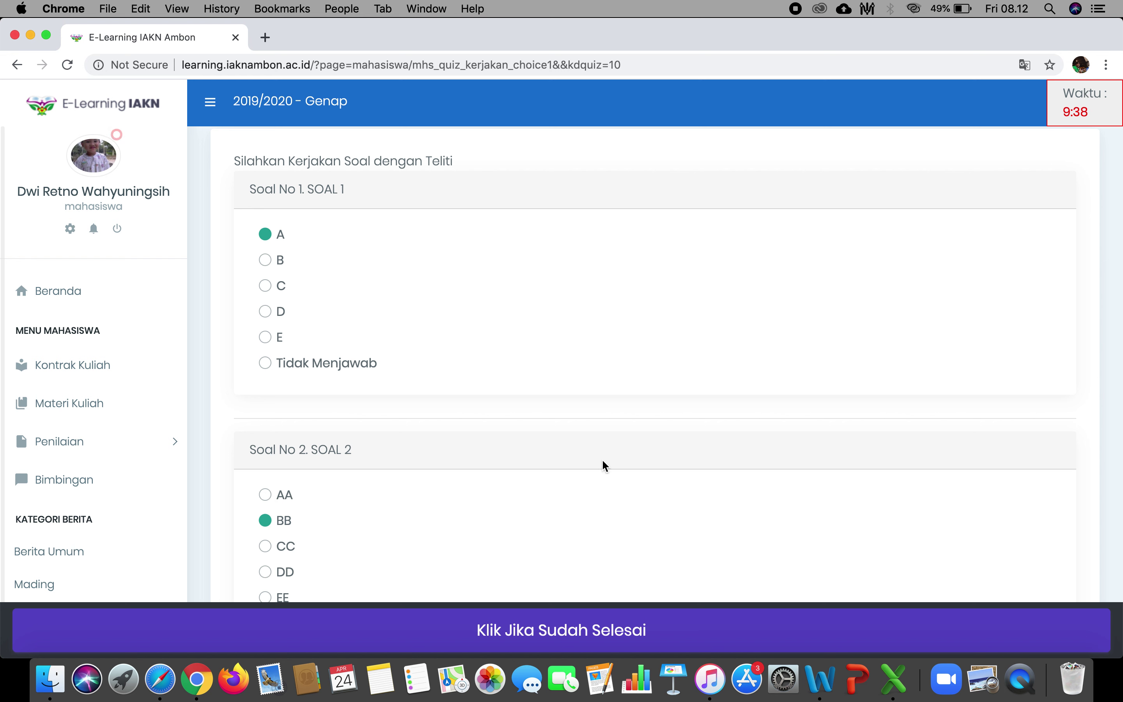
pyautogui.scroll(-4, 582, 482)
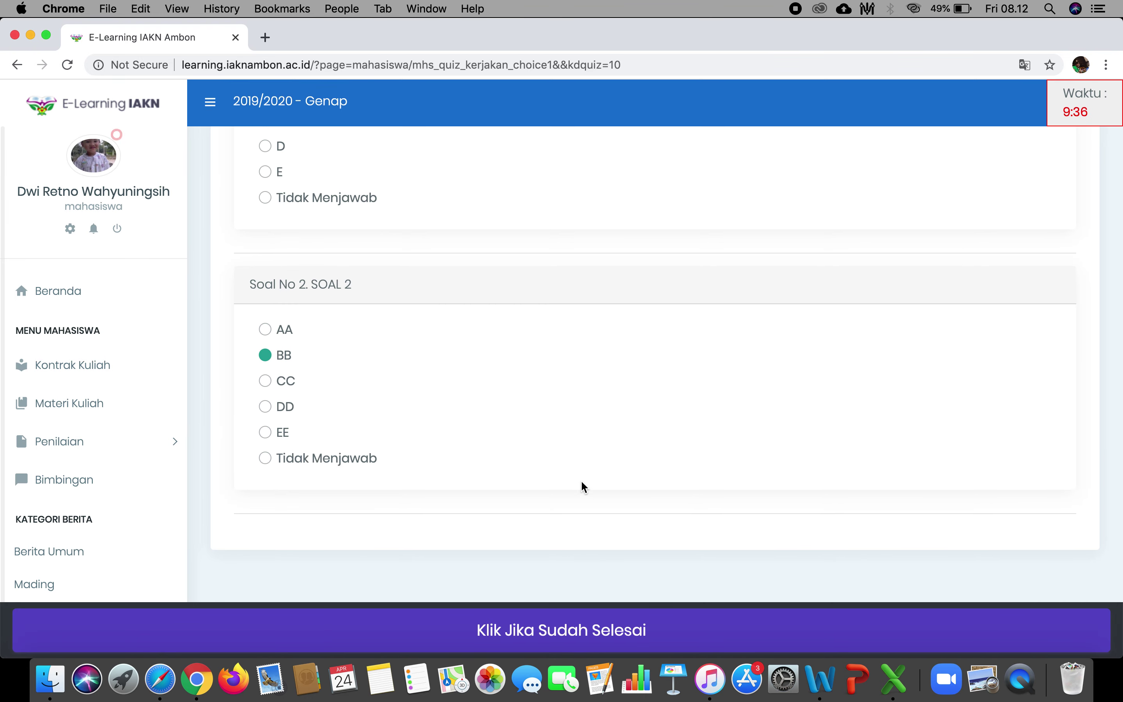
pyautogui.scroll(5, 582, 482)
pyautogui.scroll(-5, 581, 482)
pyautogui.click(565, 630)
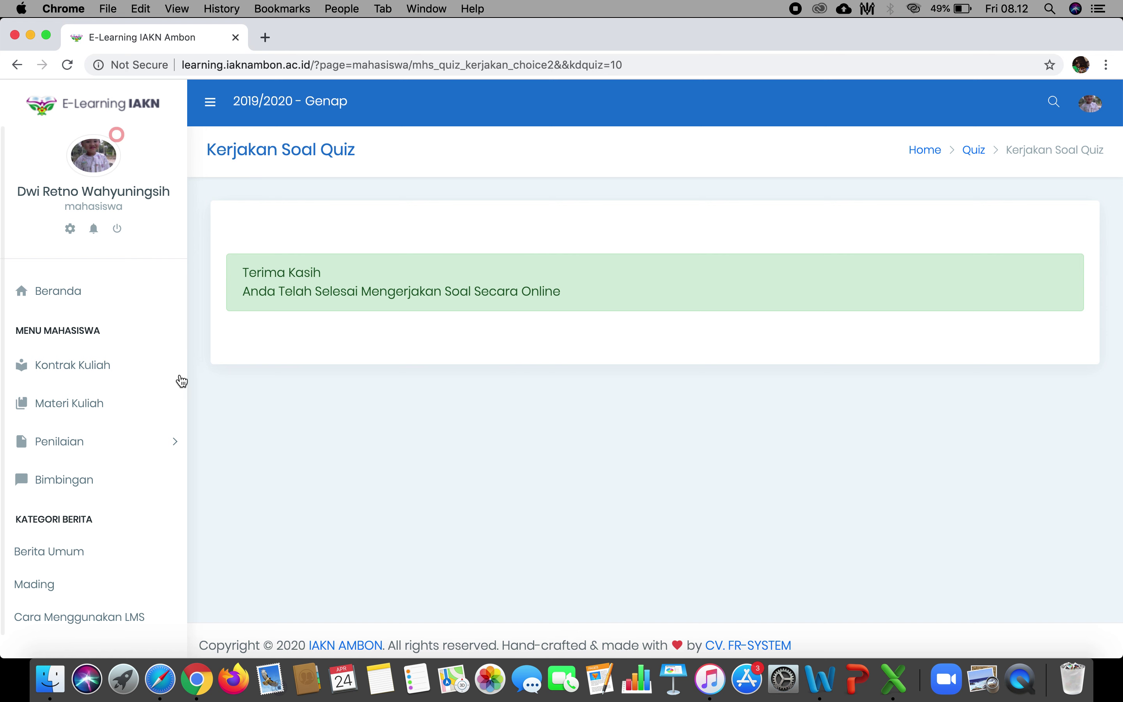
# Reload the ILMU ALAMIAH DASAR quiz list and point out Quiz 3's score of 100.
pyautogui.click(155, 439)
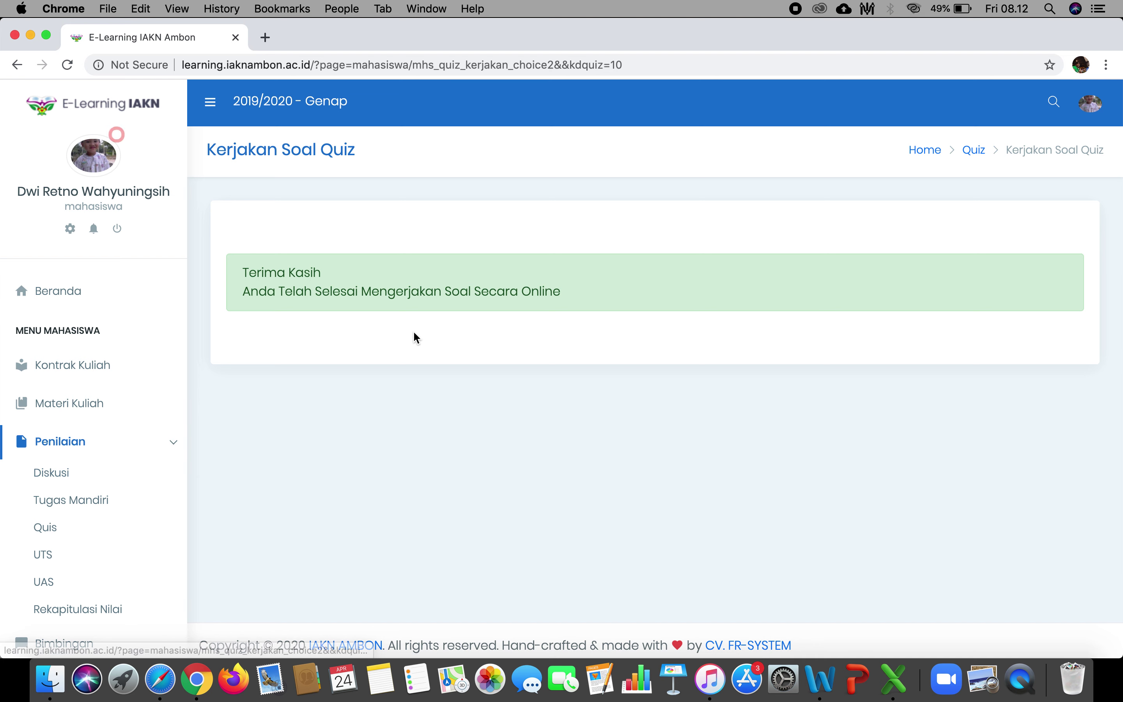
pyautogui.click(971, 150)
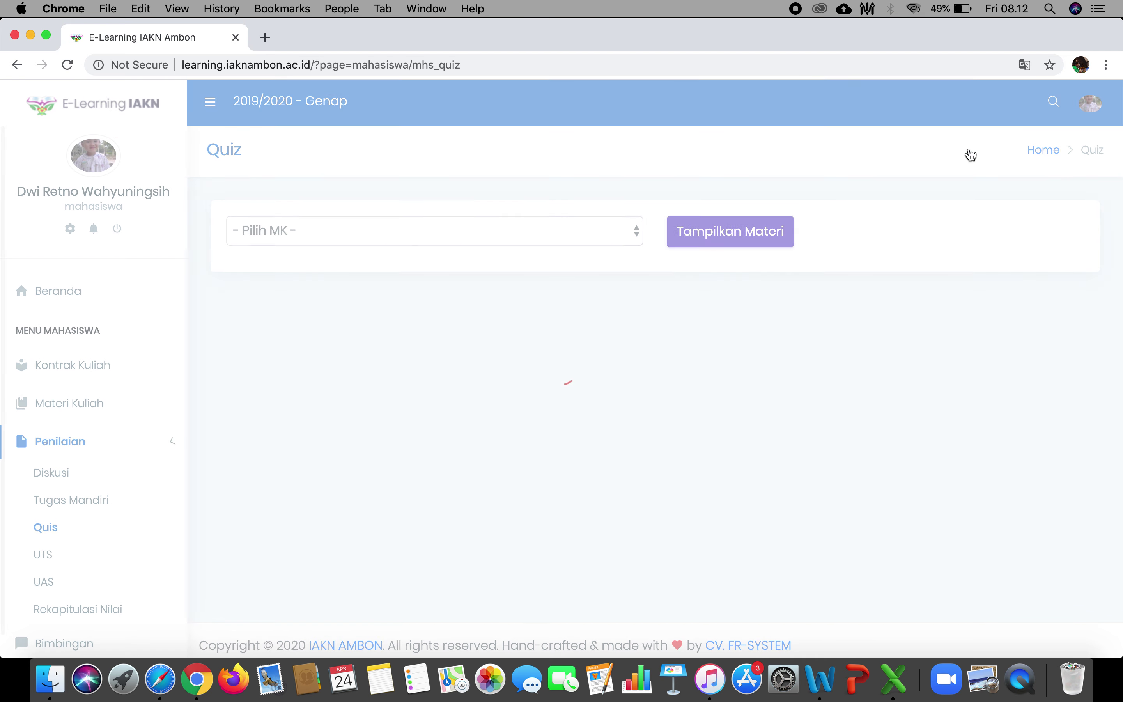
pyautogui.click(466, 233)
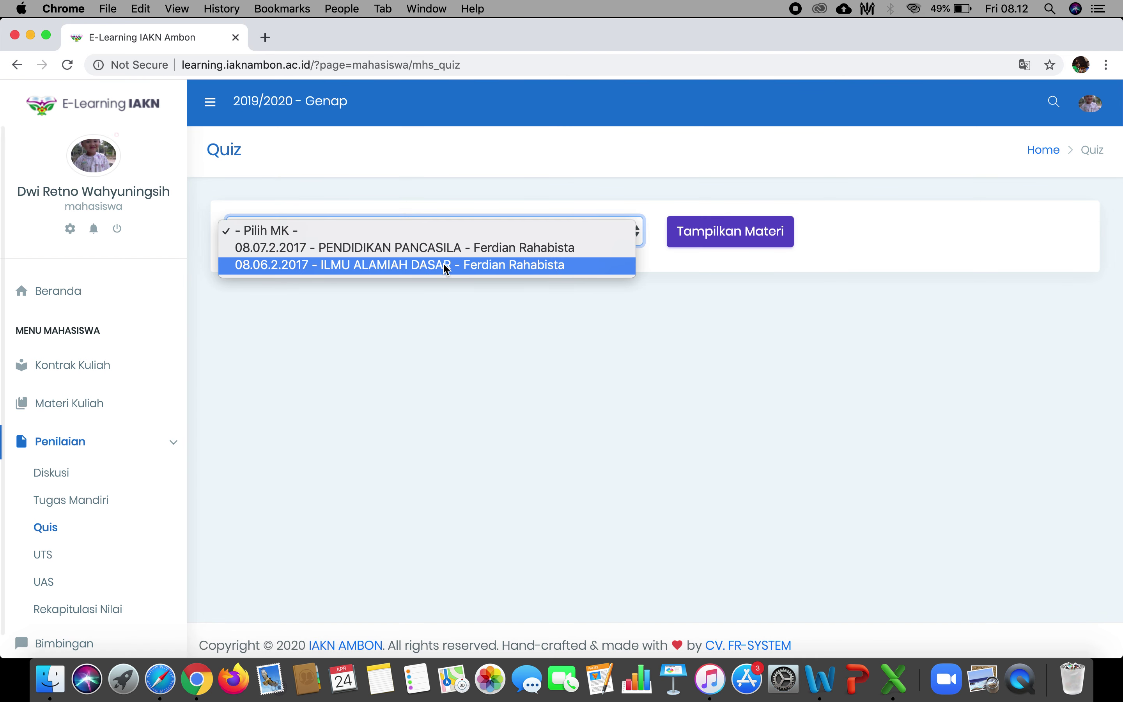
pyautogui.click(445, 266)
pyautogui.click(747, 244)
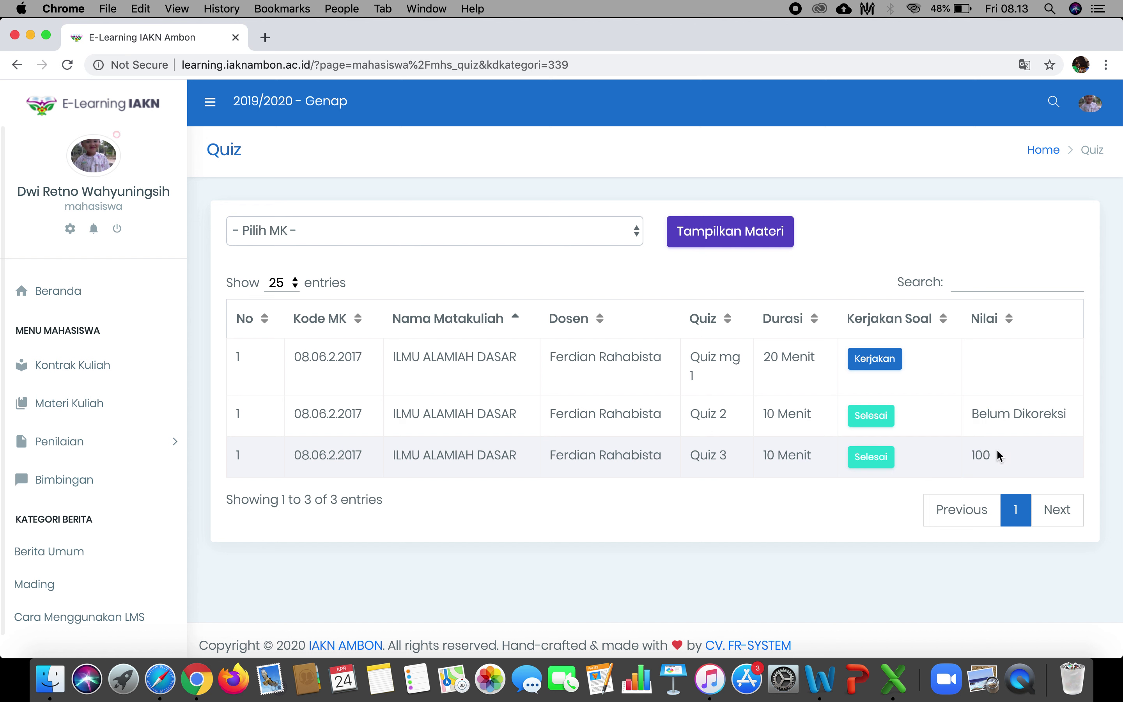
pyautogui.doubleClick(981, 450)
pyautogui.click(1020, 460)
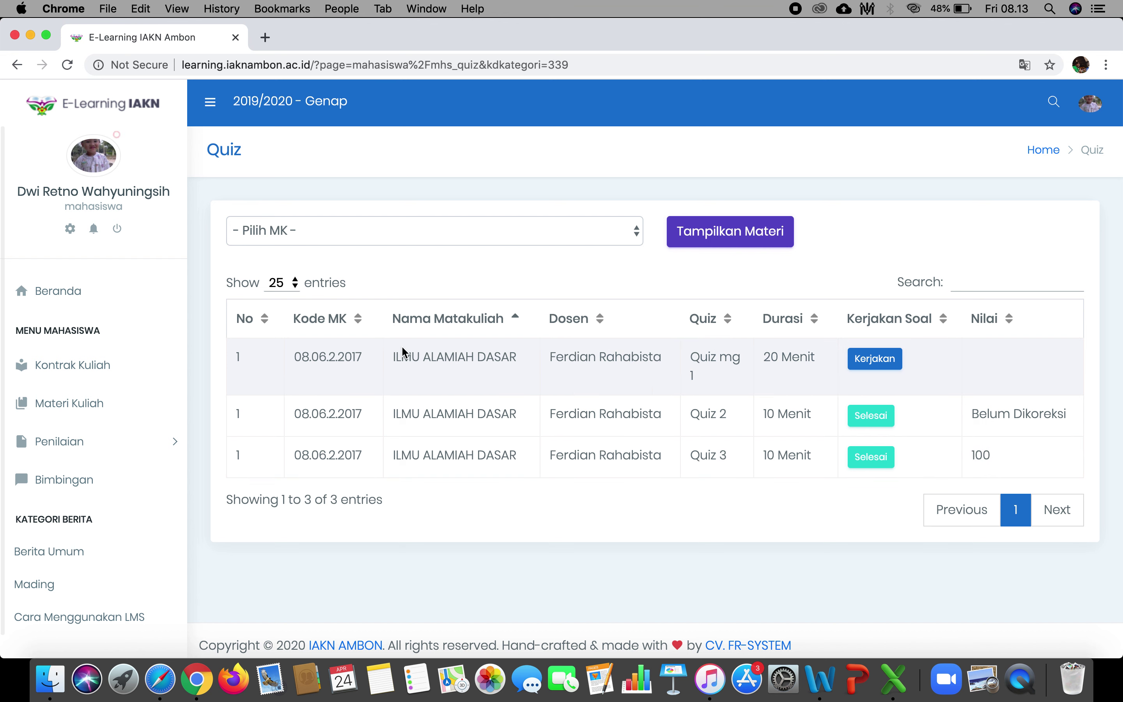
pyautogui.click(108, 446)
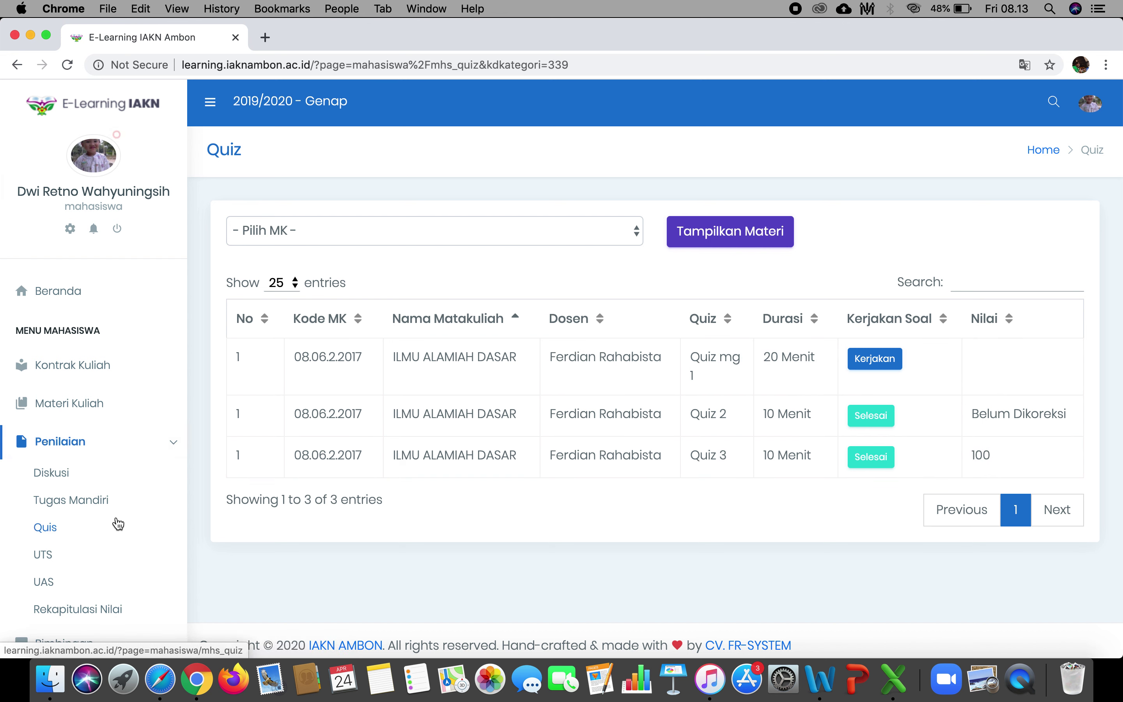
pyautogui.scroll(-5, 118, 524)
pyautogui.click(45, 409)
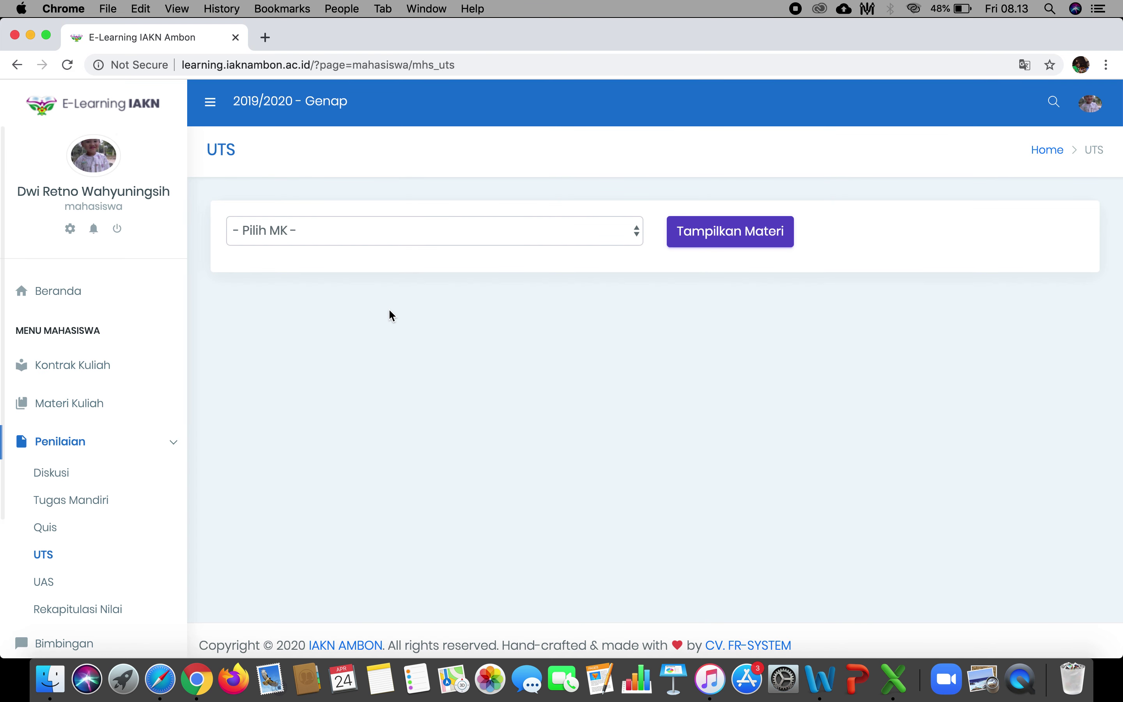
pyautogui.click(575, 233)
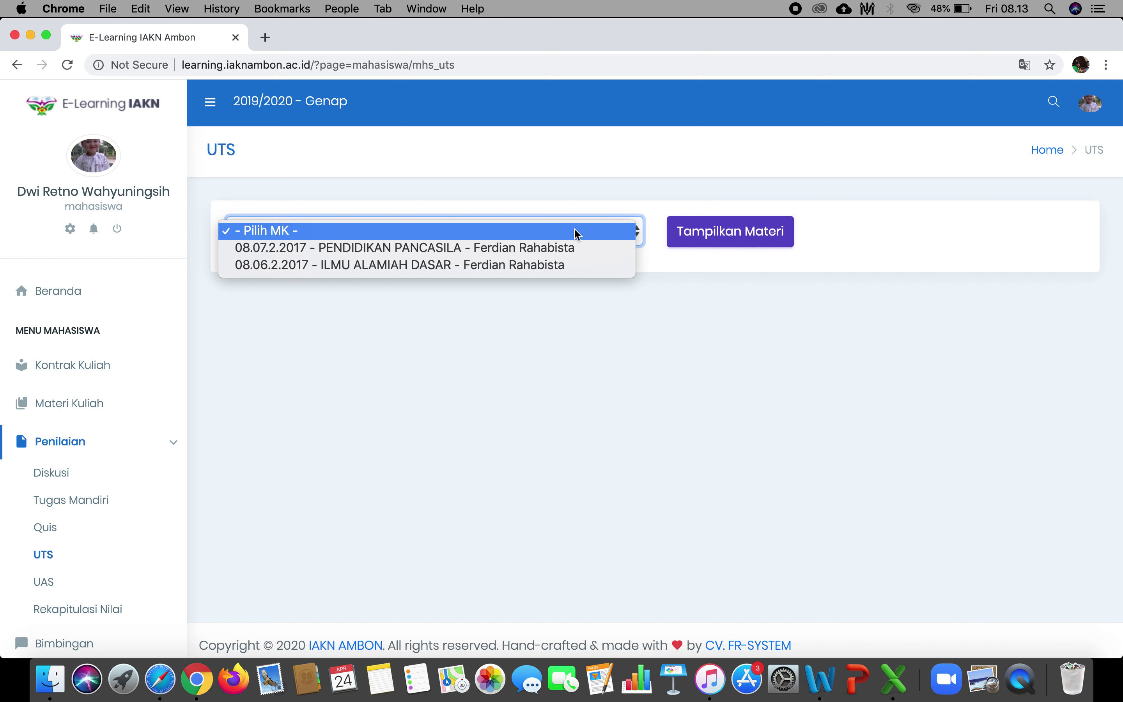
pyautogui.click(561, 263)
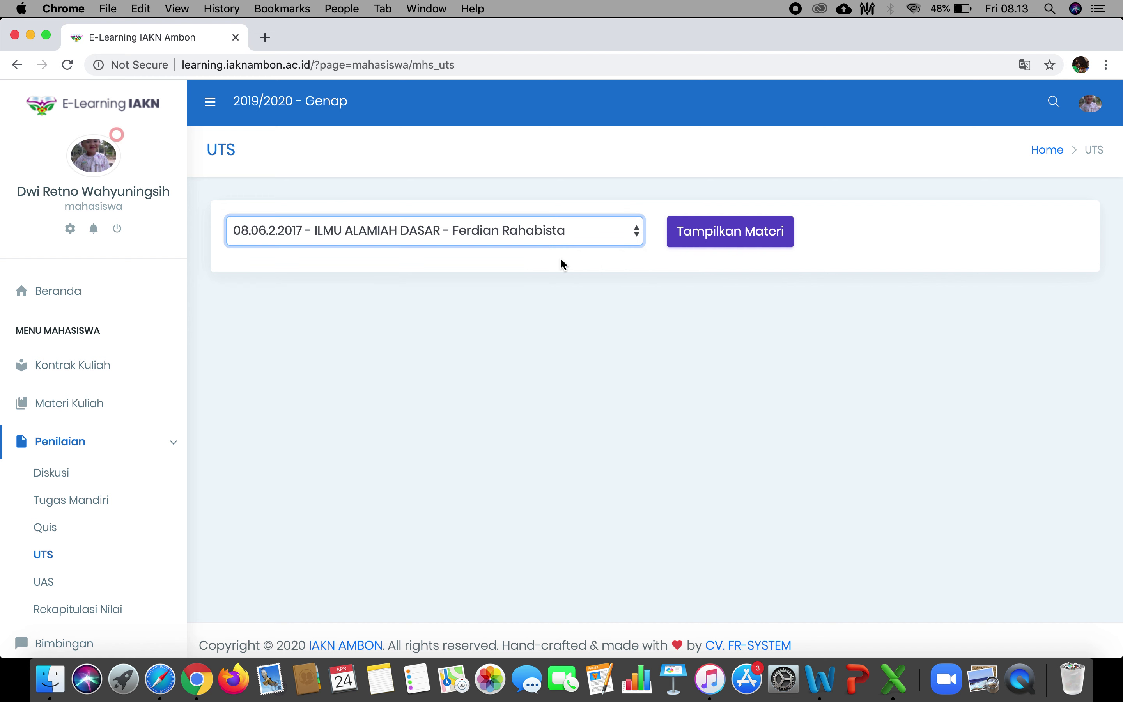
pyautogui.click(745, 235)
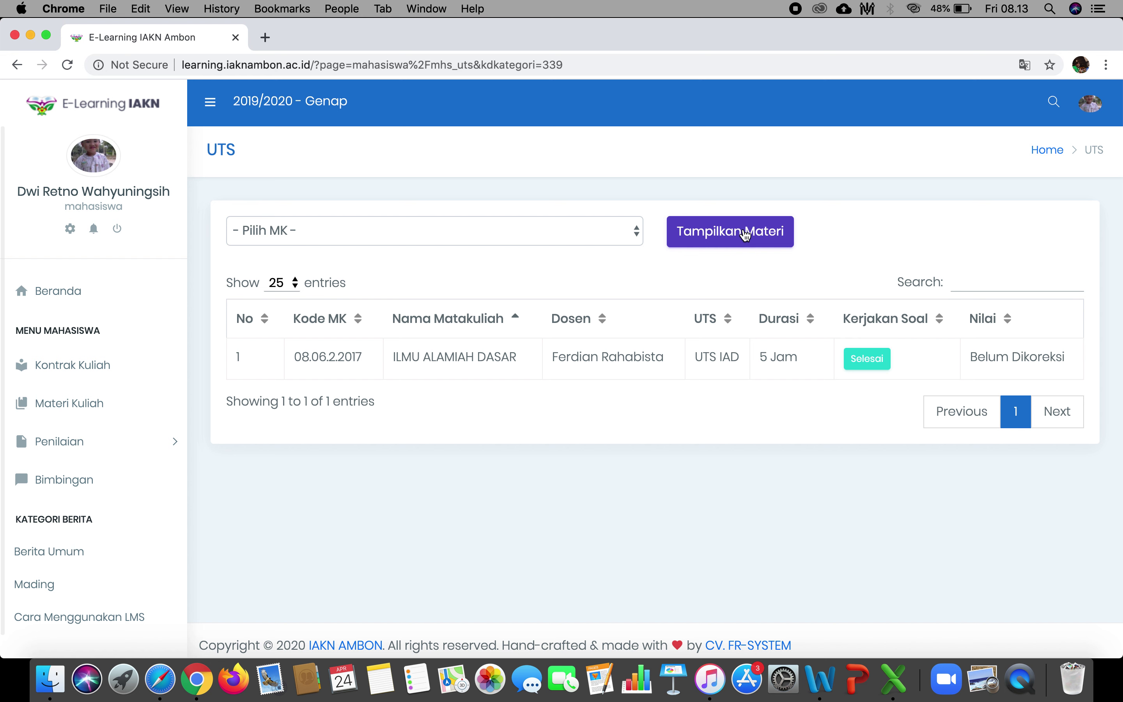
pyautogui.click(573, 227)
pyautogui.click(602, 188)
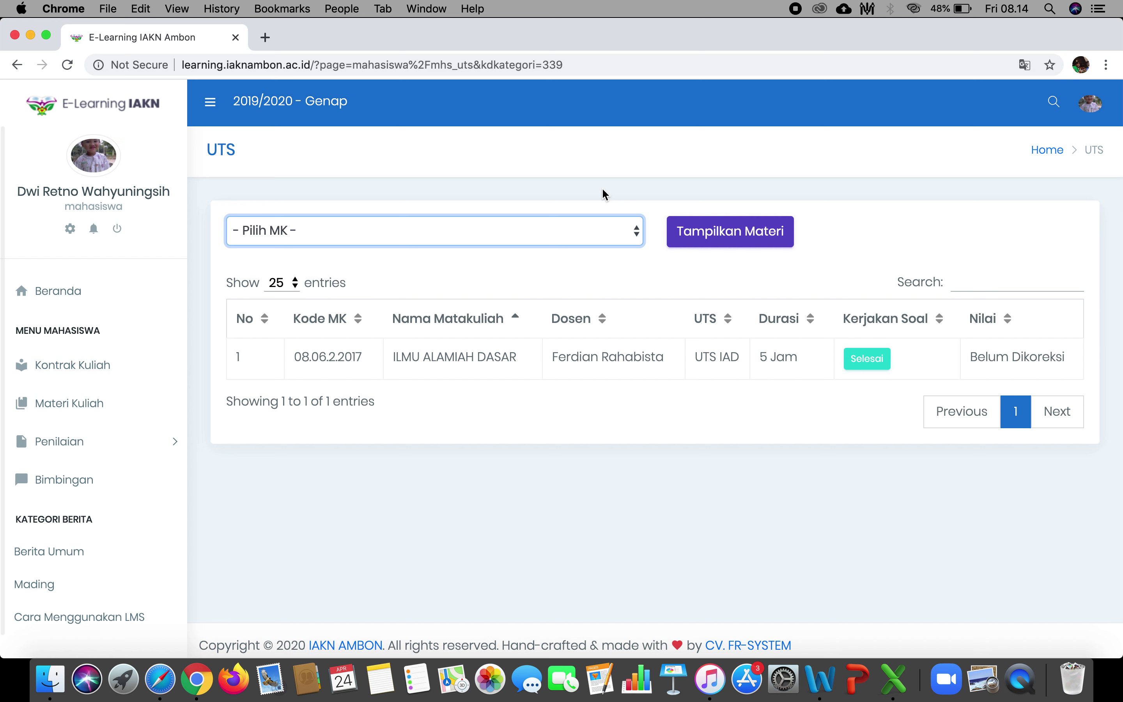
# Point out the UTS IAD's Selesai and Belum Dikoreksi status, then expand Penilaian.
pyautogui.click(864, 369)
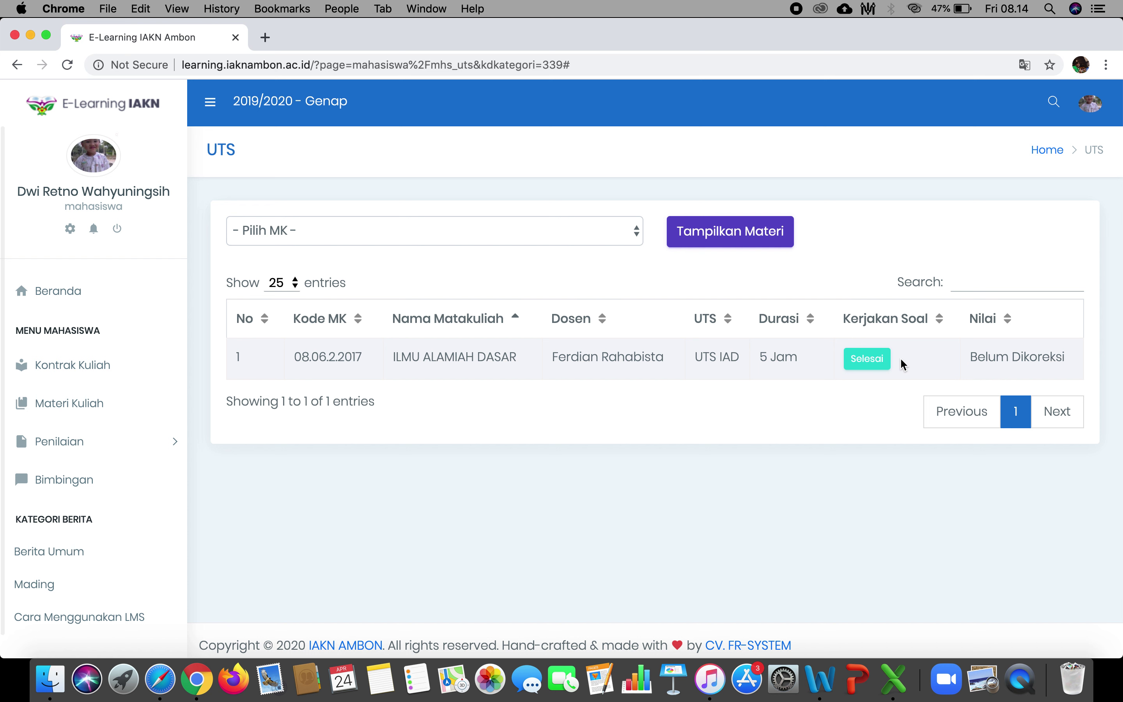
pyautogui.doubleClick(1033, 356)
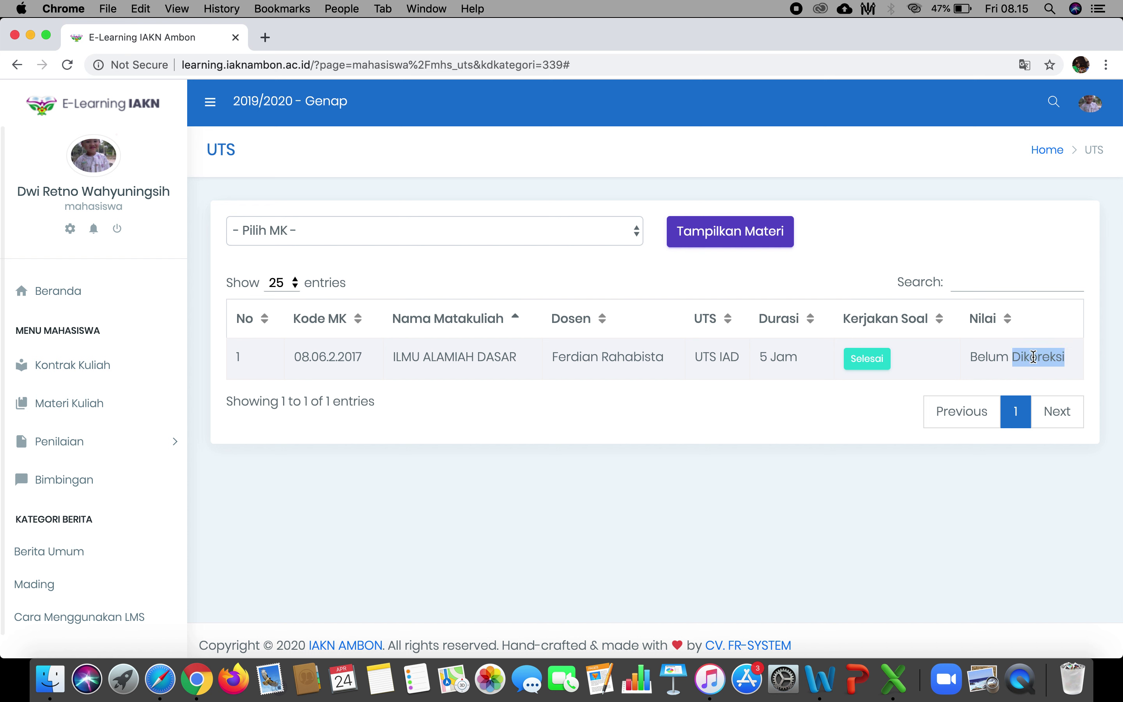
pyautogui.doubleClick(993, 358)
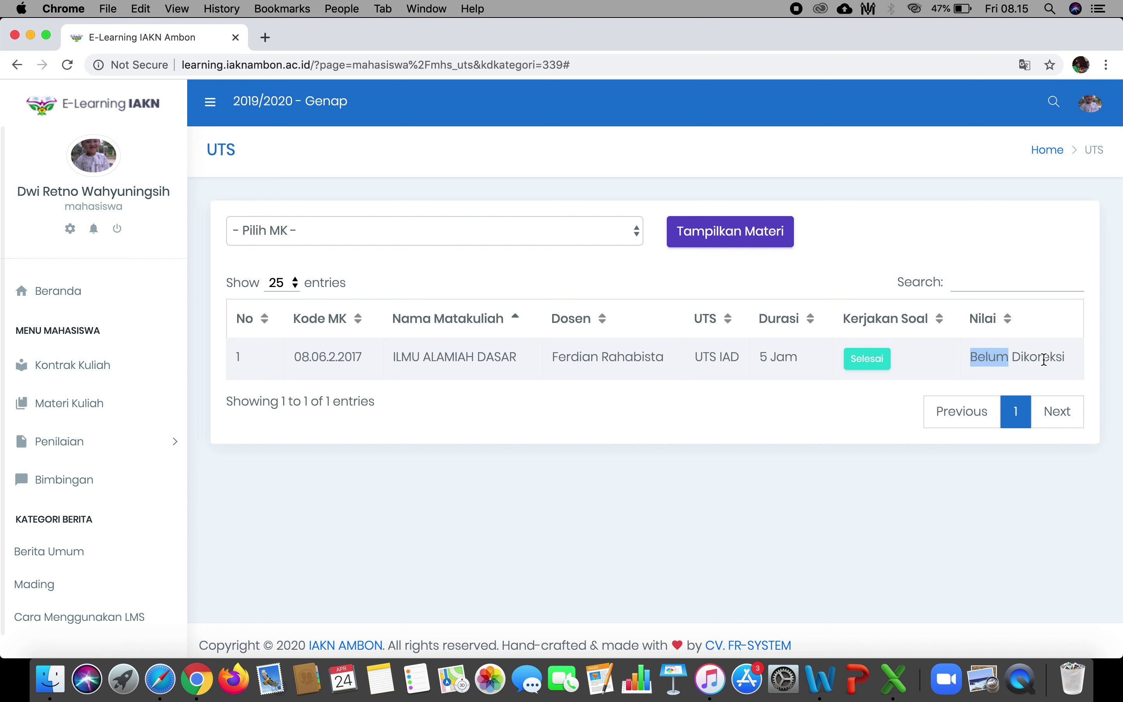
pyautogui.doubleClick(1054, 358)
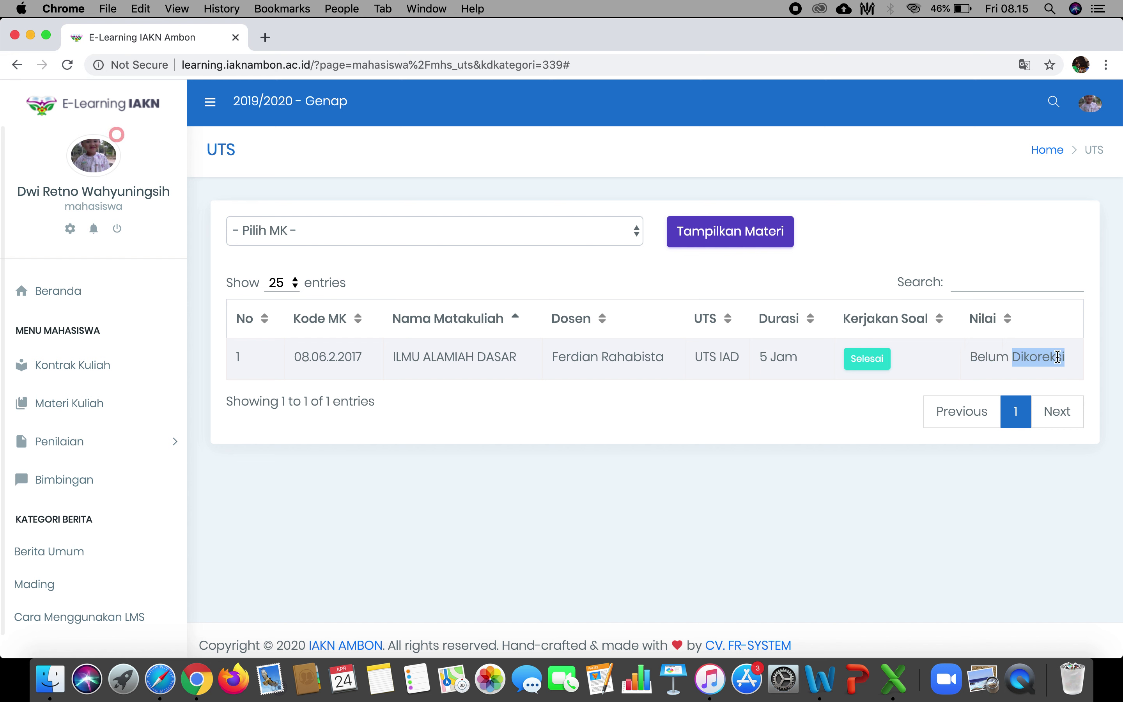
pyautogui.click(995, 357)
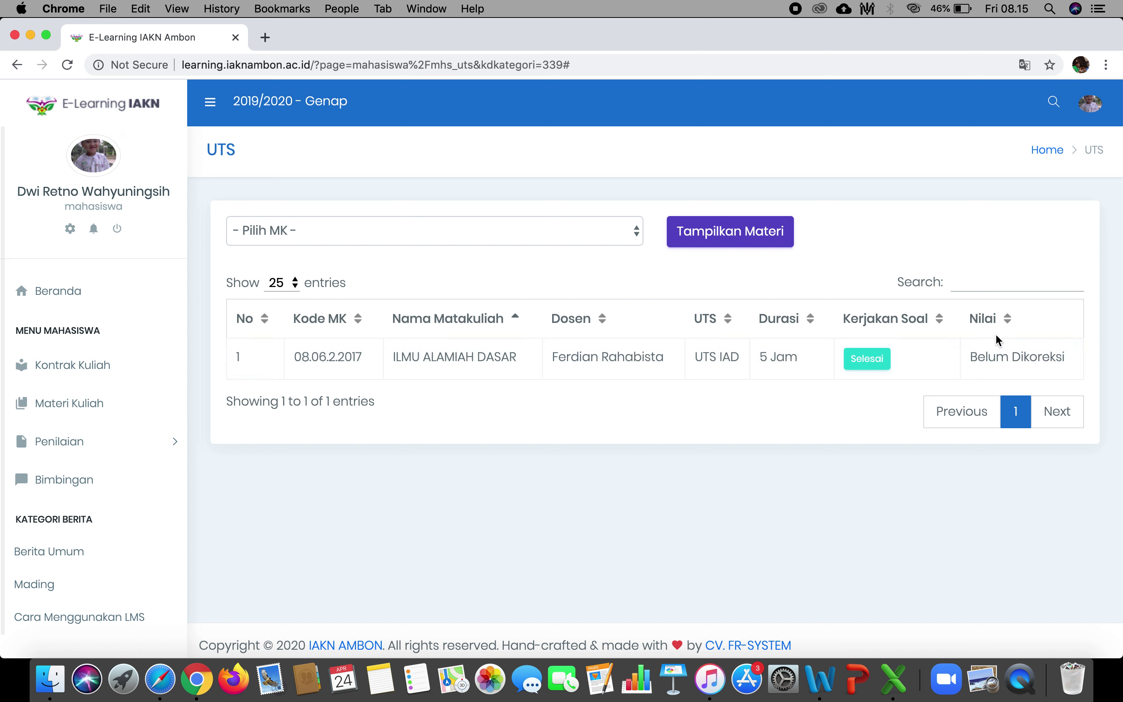
pyautogui.click(154, 440)
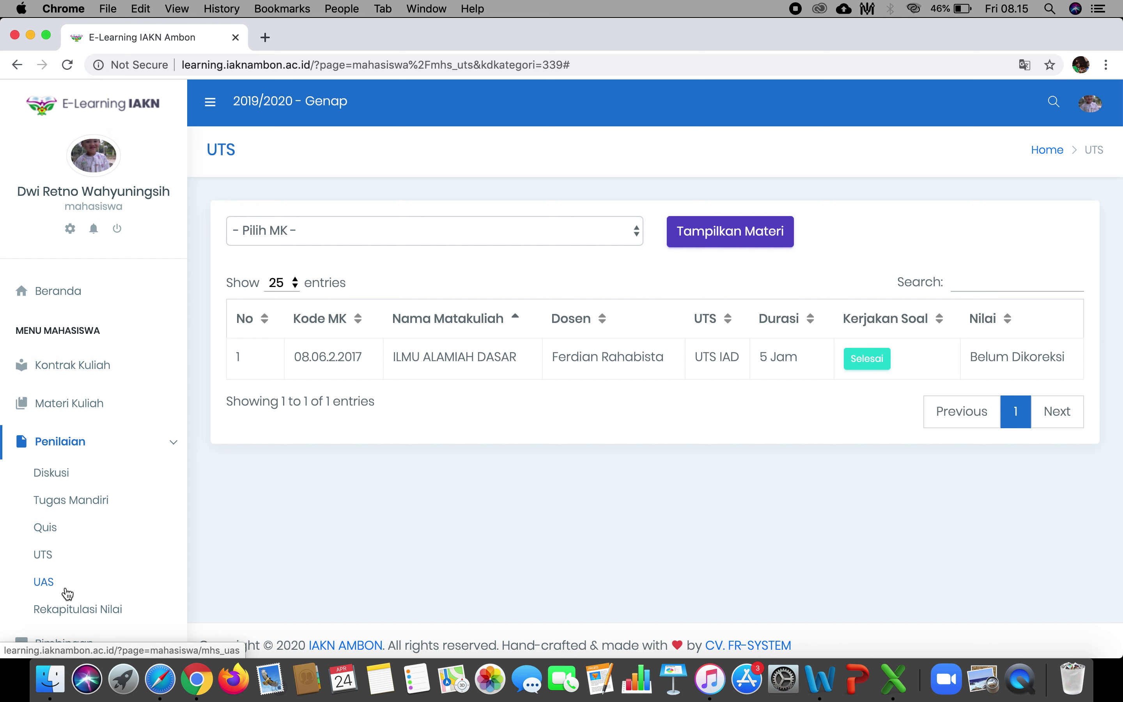
# Open Rekapitulasi Nilai and scroll through its Riwayat Login chart.
pyautogui.click(121, 609)
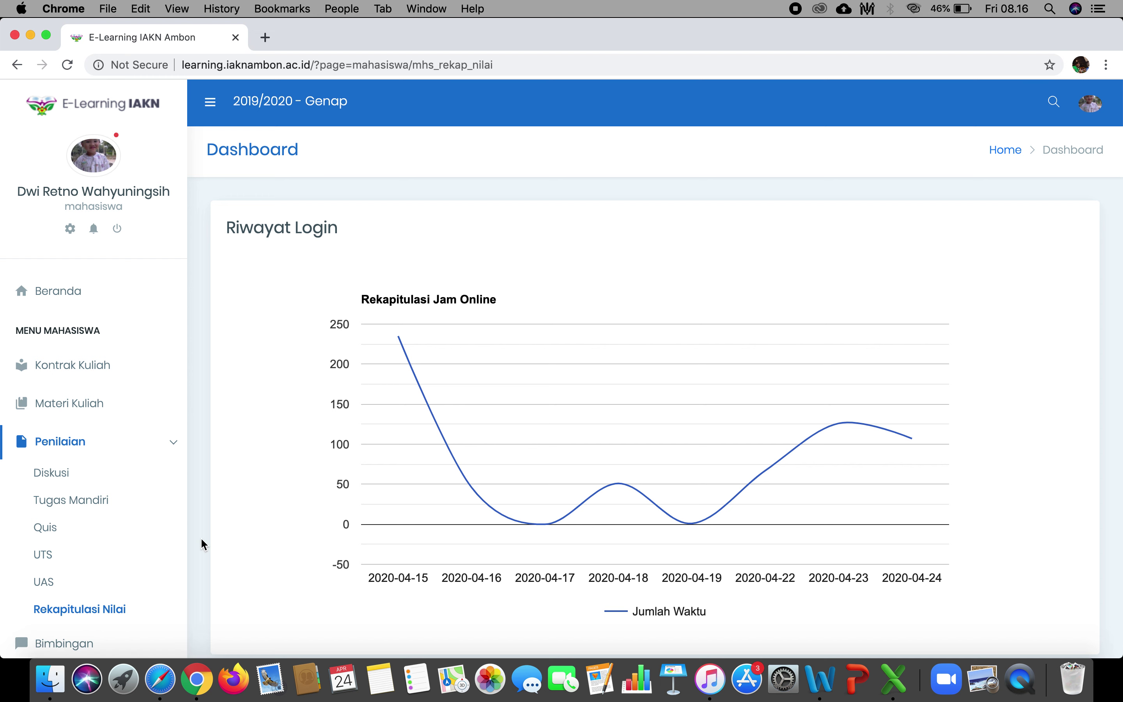
pyautogui.scroll(-3, 200, 537)
pyautogui.scroll(3, 200, 537)
# Open Bimbingan, search for the lecturer by name, and open the conversation with them.
pyautogui.click(177, 453)
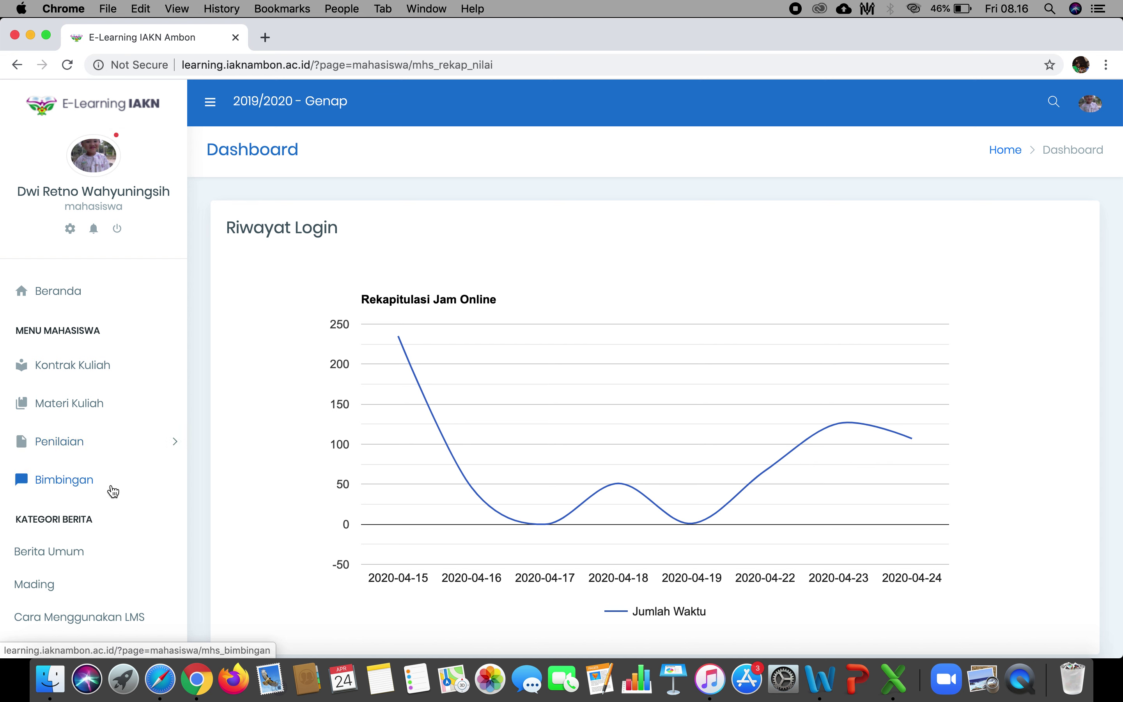
pyautogui.click(88, 486)
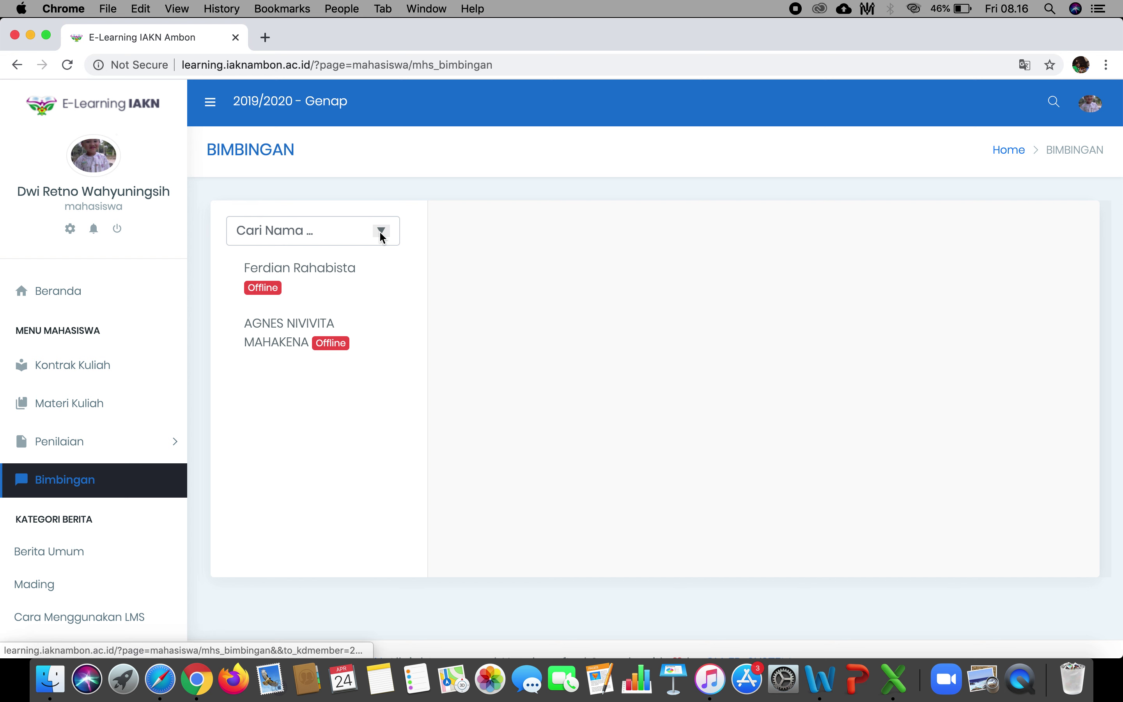
pyautogui.click(343, 232)
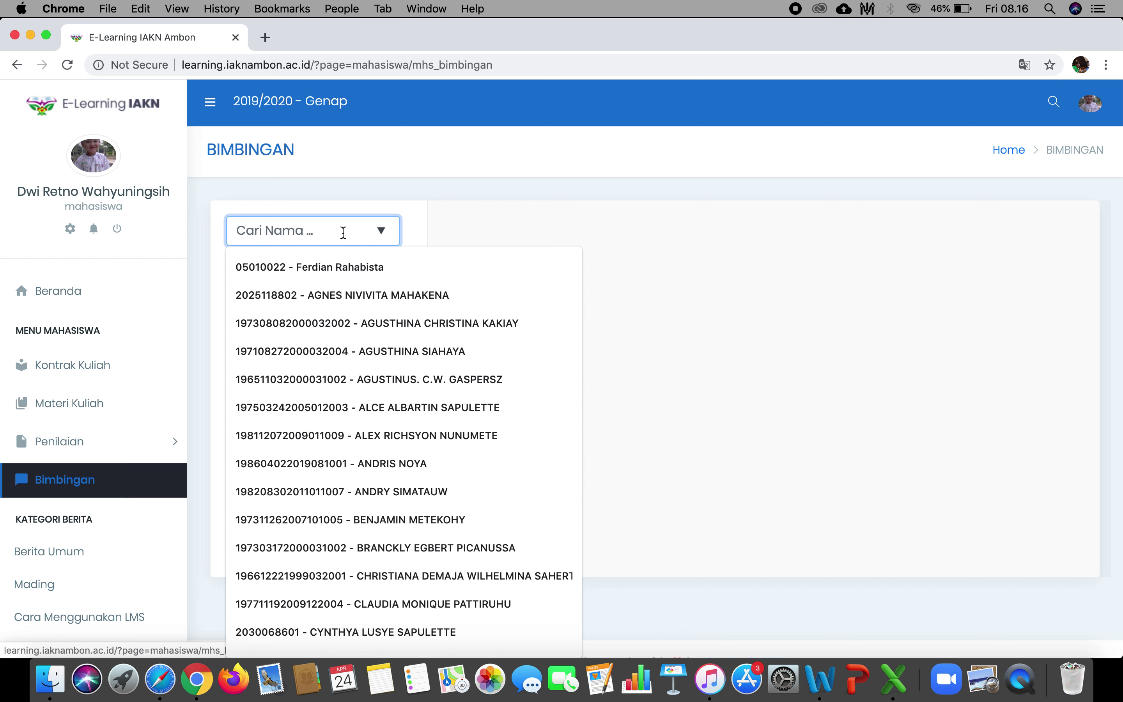
pyautogui.write('fer')
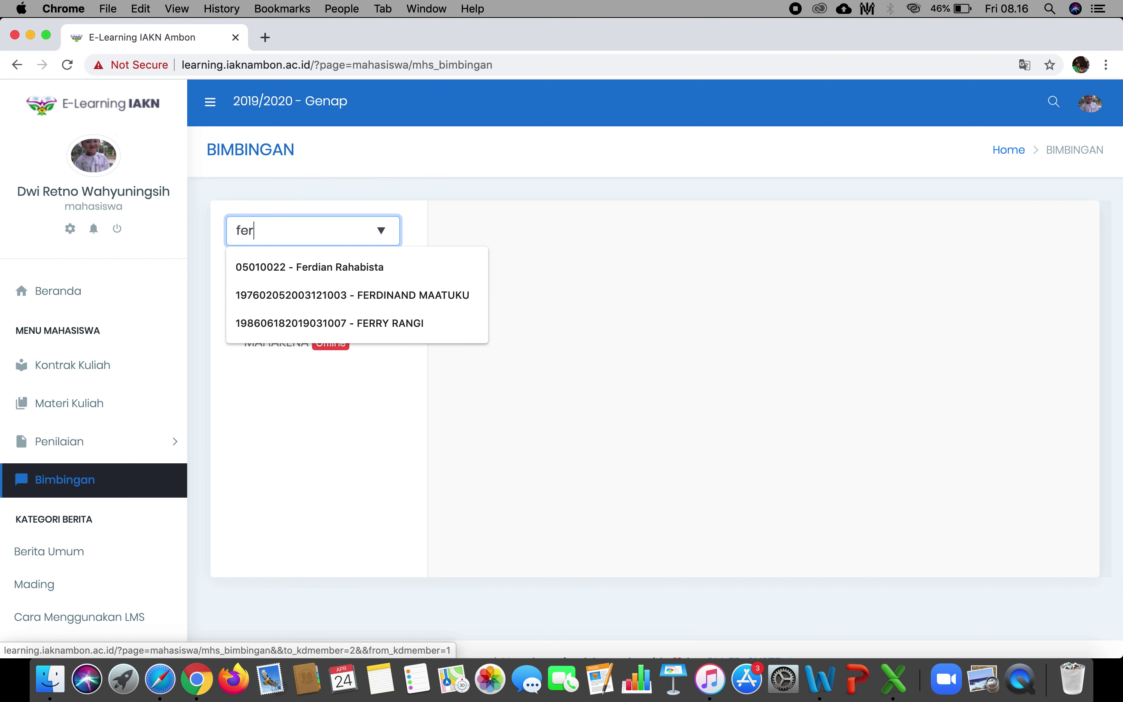
pyautogui.write('di')
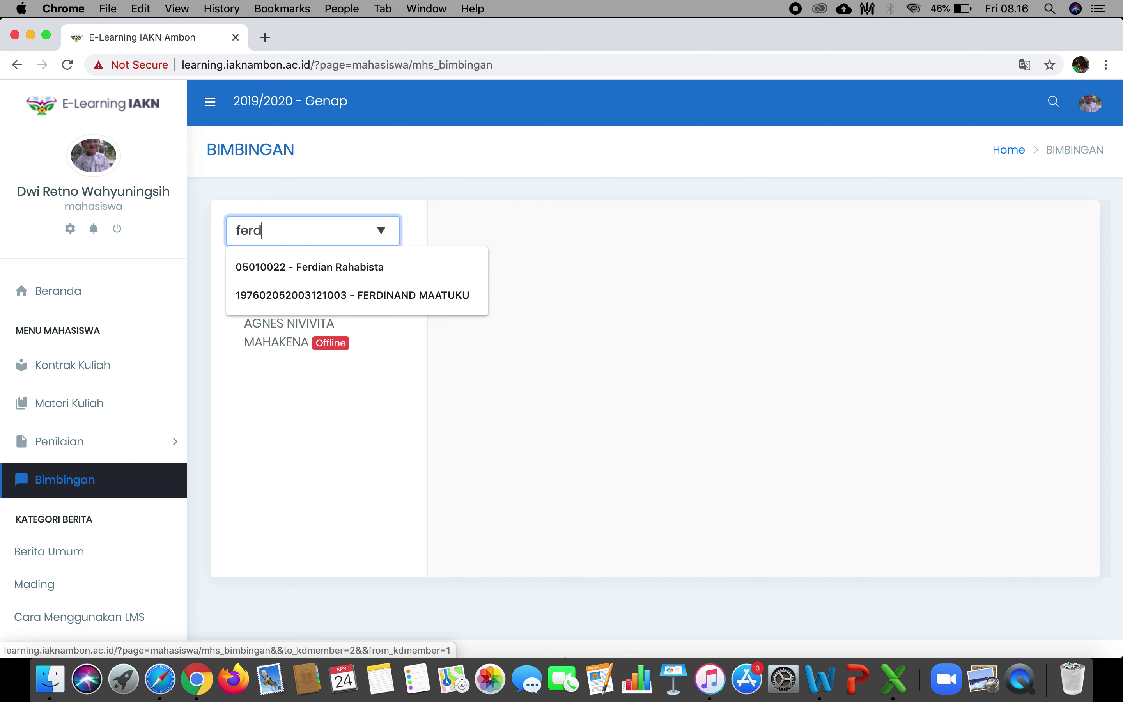
pyautogui.click(342, 267)
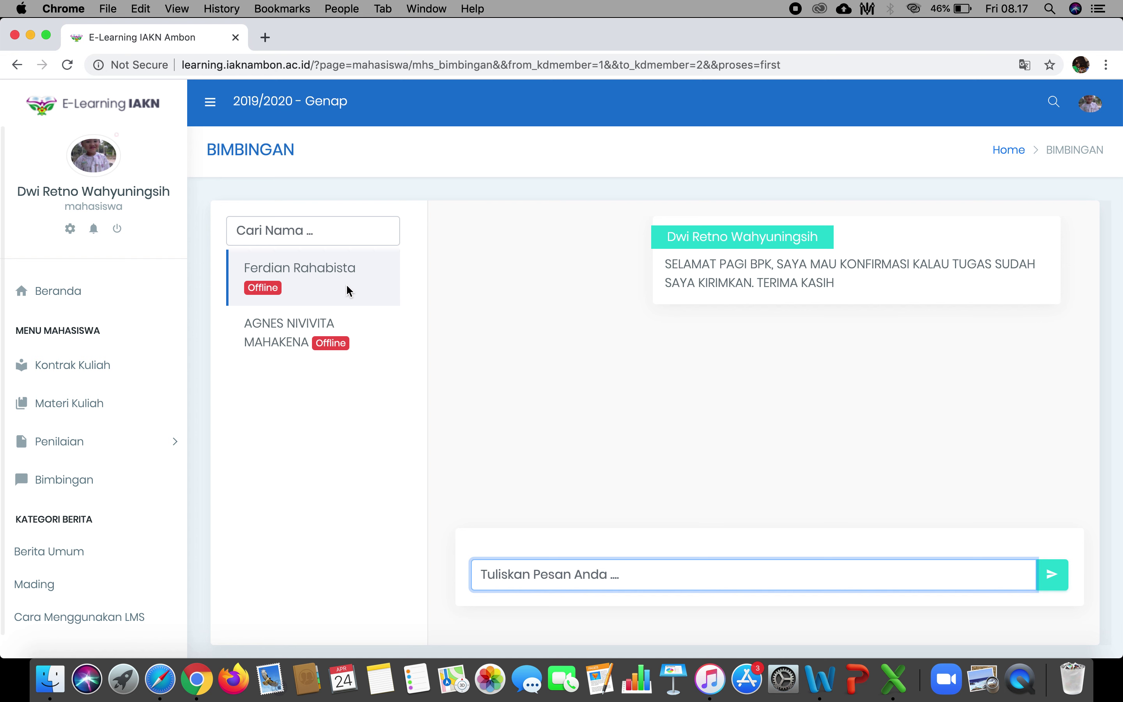
pyautogui.click(327, 292)
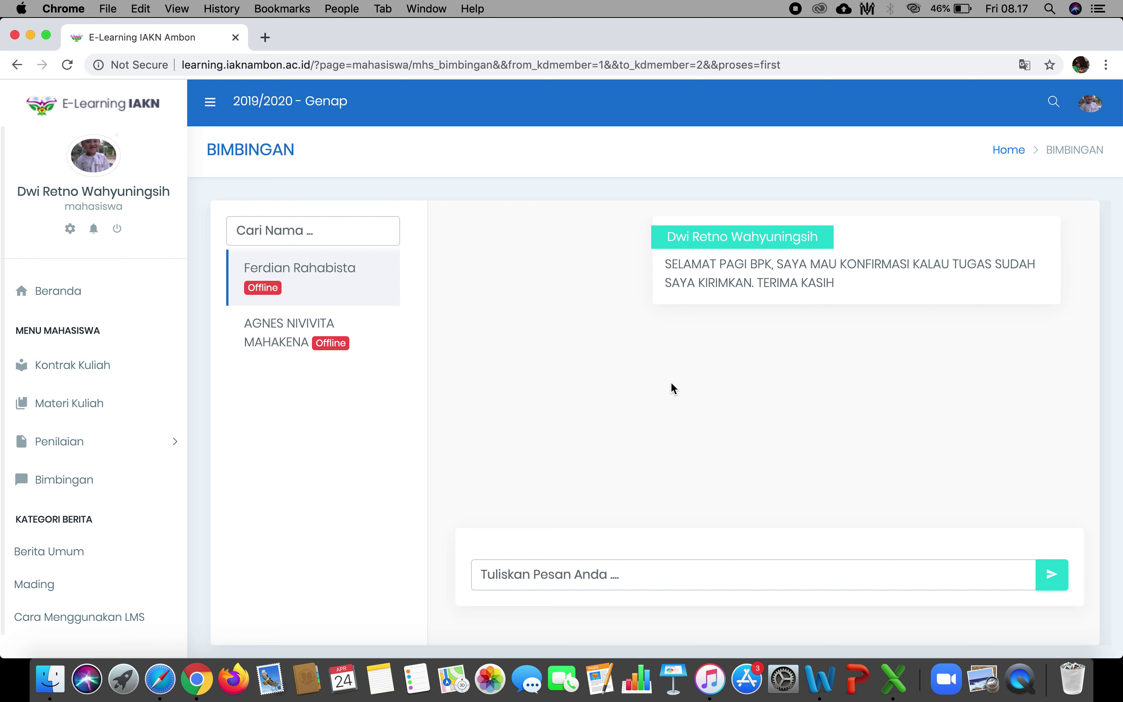
# Send a 'selamat siang pak' message asking if tomorrow's MK A class starts on schedule.
pyautogui.click(677, 578)
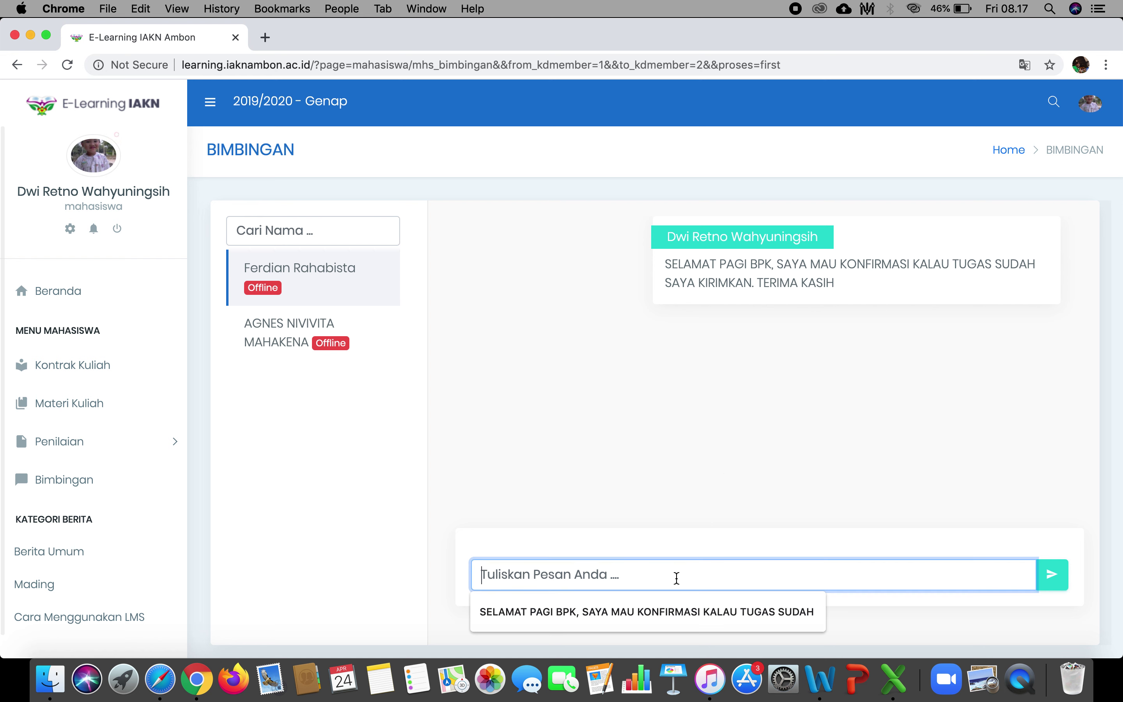
pyautogui.click(934, 429)
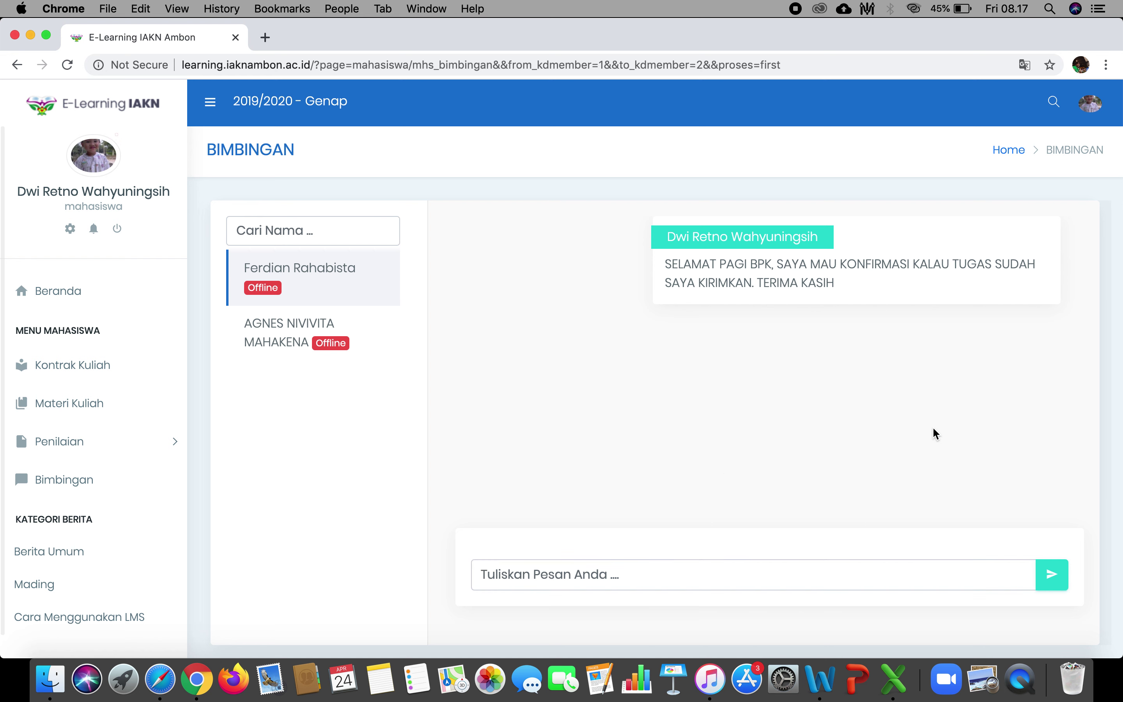
pyautogui.click(689, 584)
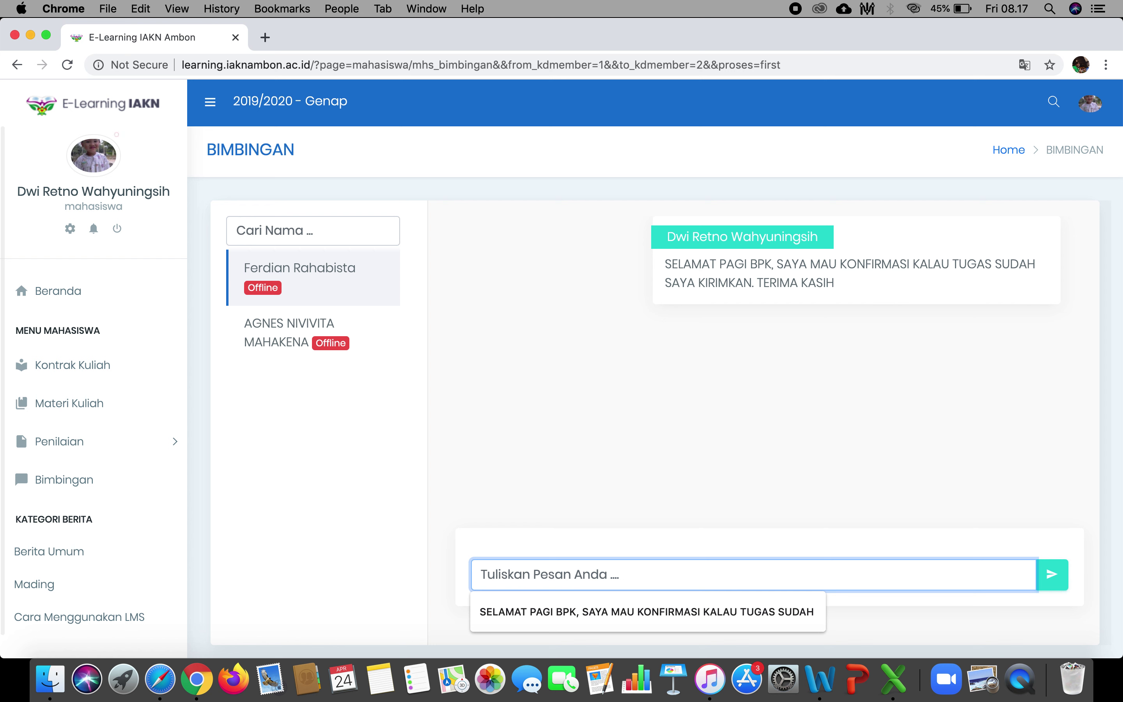
pyautogui.write('selamat siang pak,')
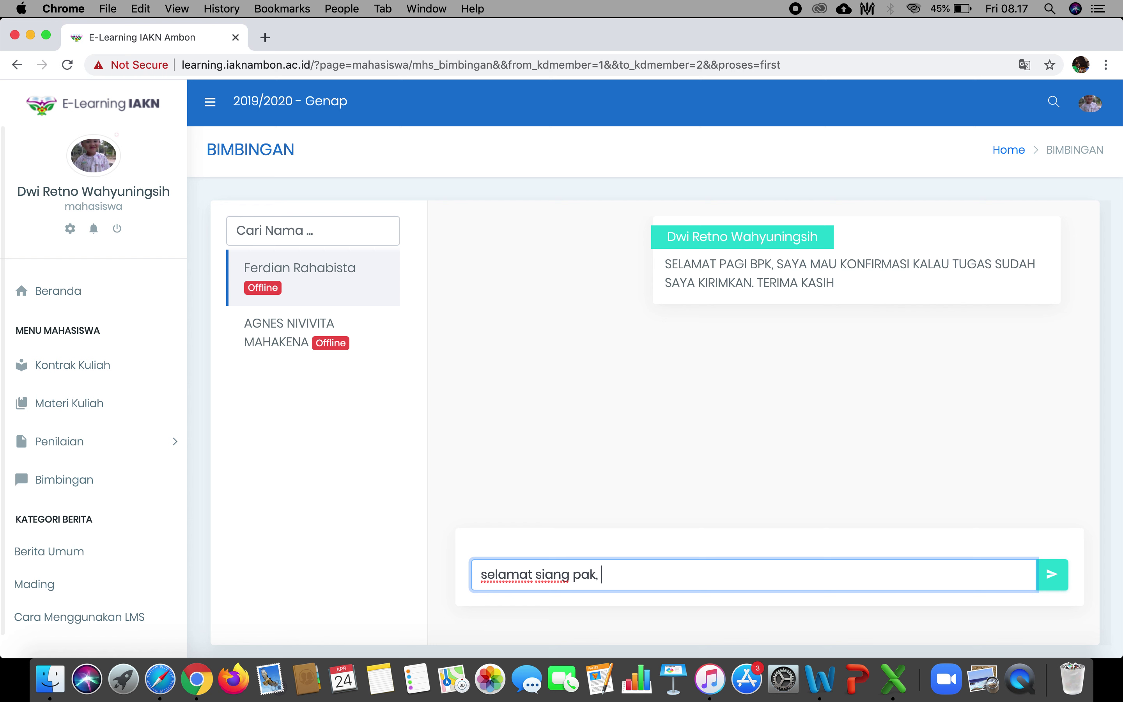
pyautogui.write('apakah')
pyautogui.write(' besok k')
pyautogui.write('i')
pyautogui.press('BackSpace')
pyautogui.press('BackSpace')
pyautogui.write('untuk ')
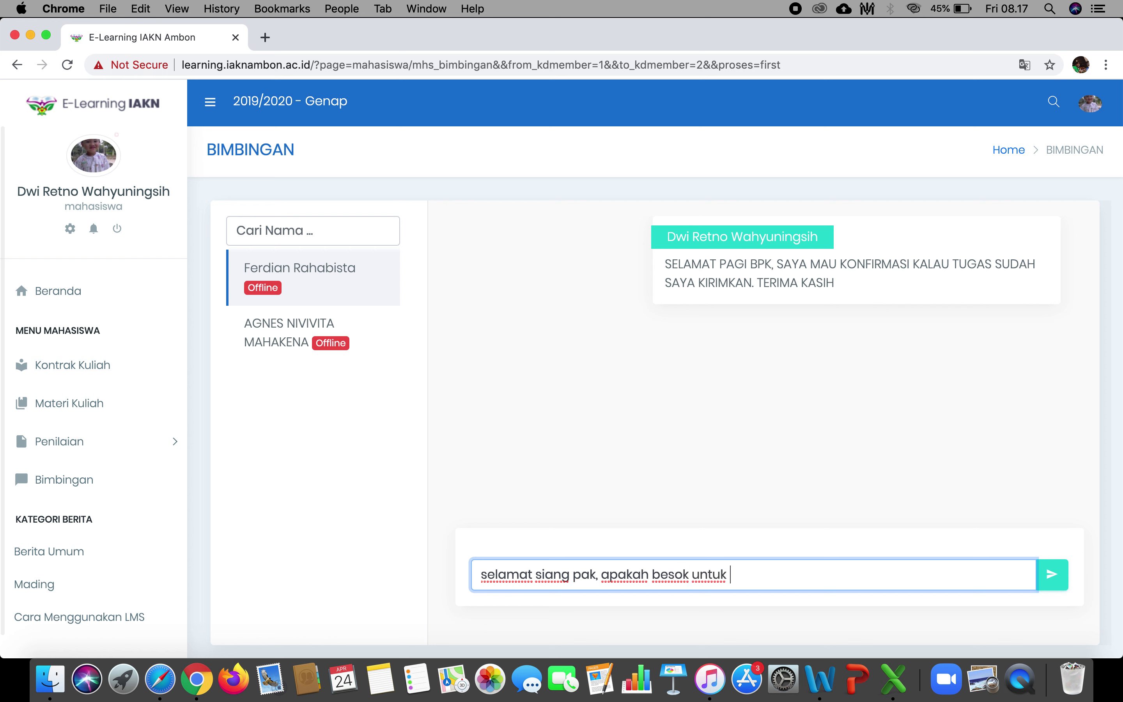
pyautogui.write('MK A dapat dimulai sesuai jadwal')
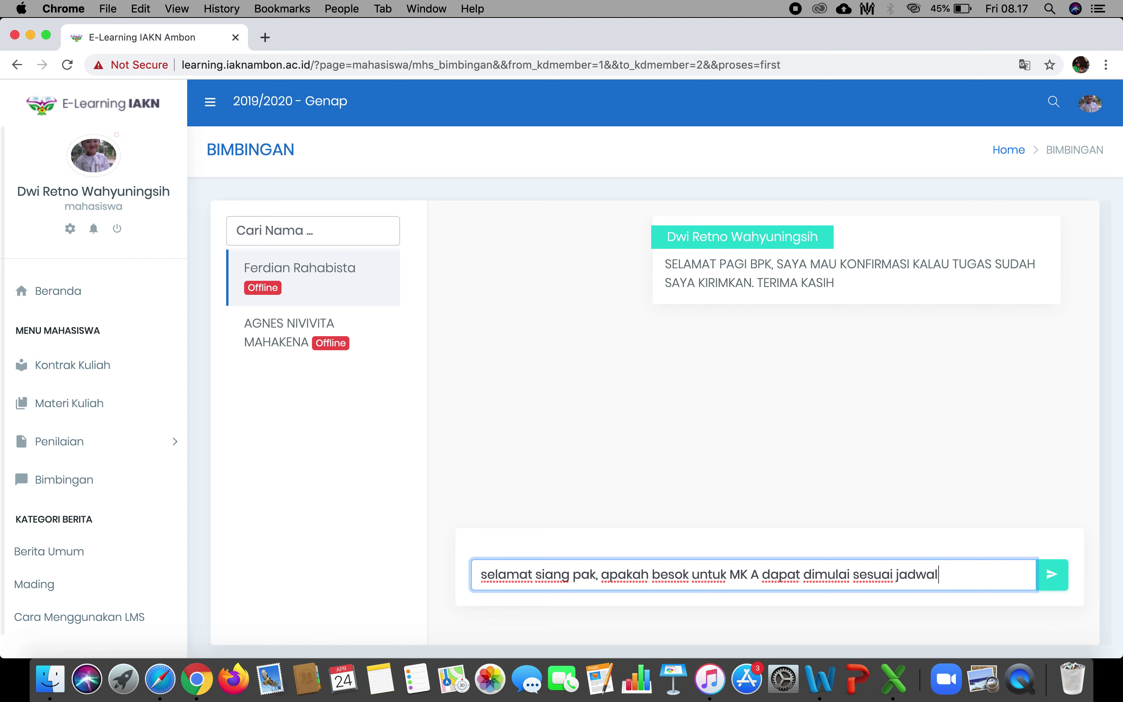
pyautogui.write('?')
pyautogui.press('Return')
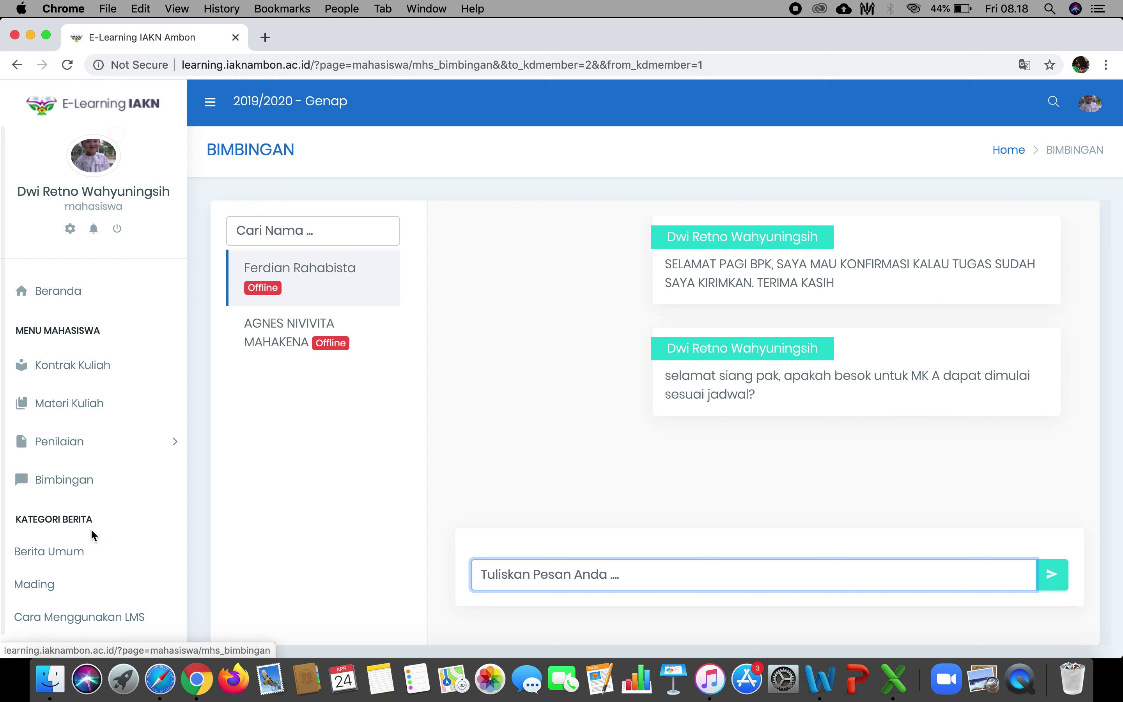
pyautogui.scroll(-1, 91, 530)
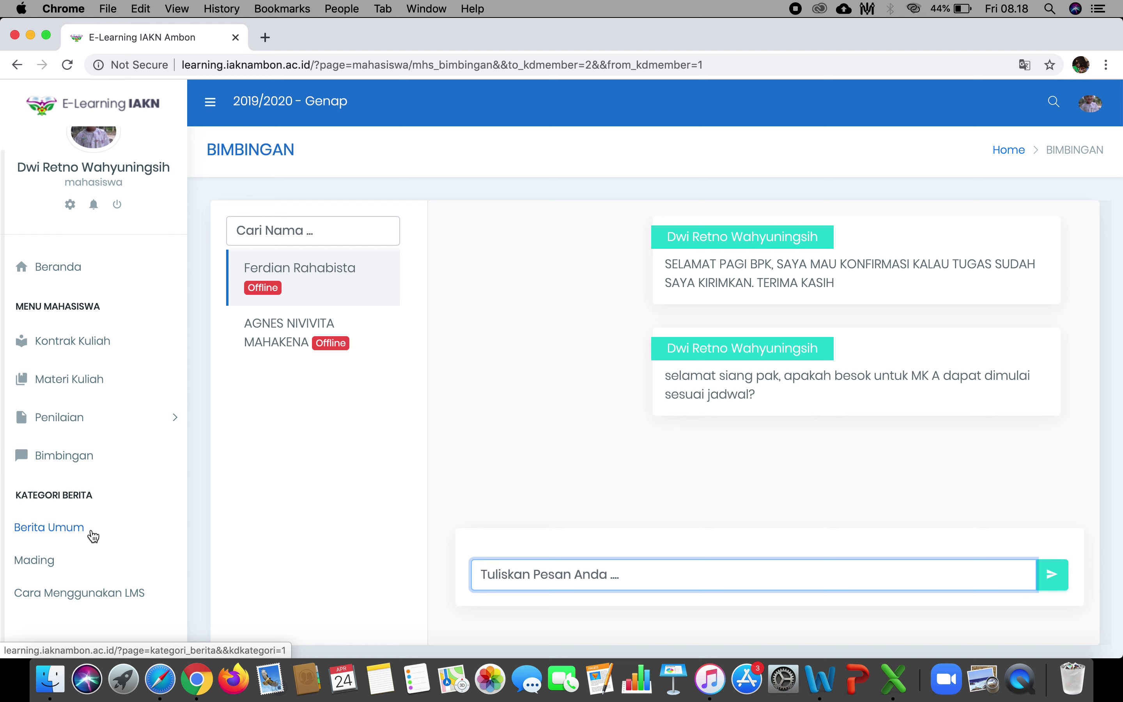
# Browse Berita Umum and Mading, then go to the Materi Kuliah page.
pyautogui.click(93, 535)
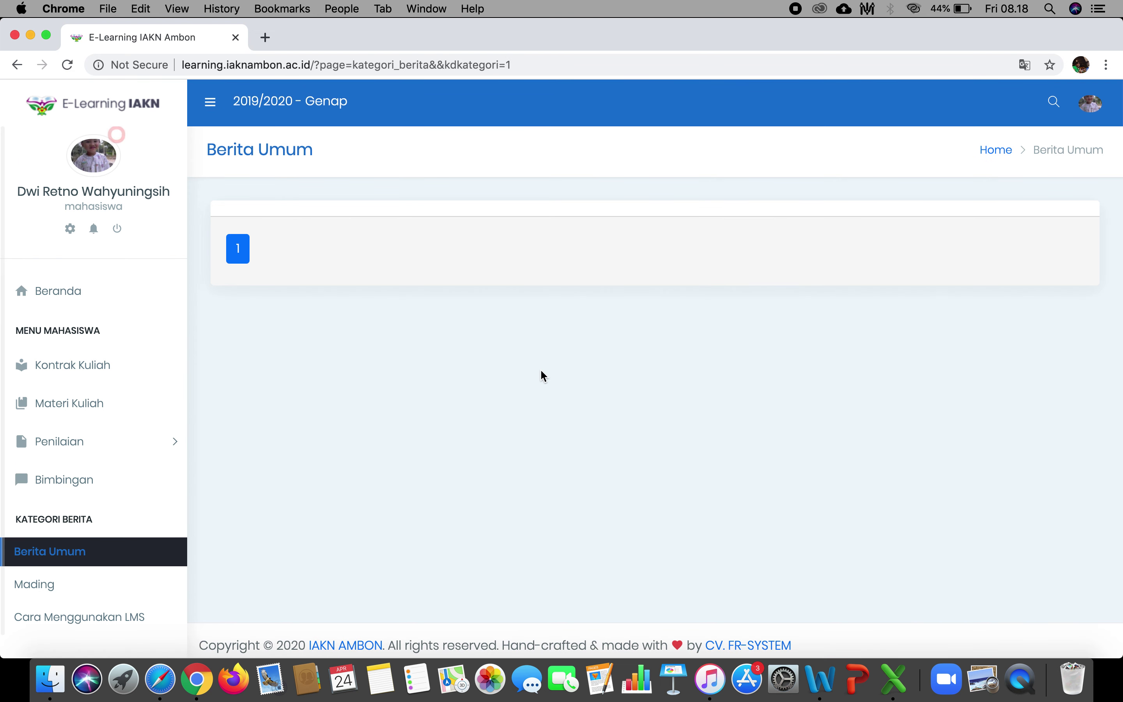
pyautogui.click(51, 595)
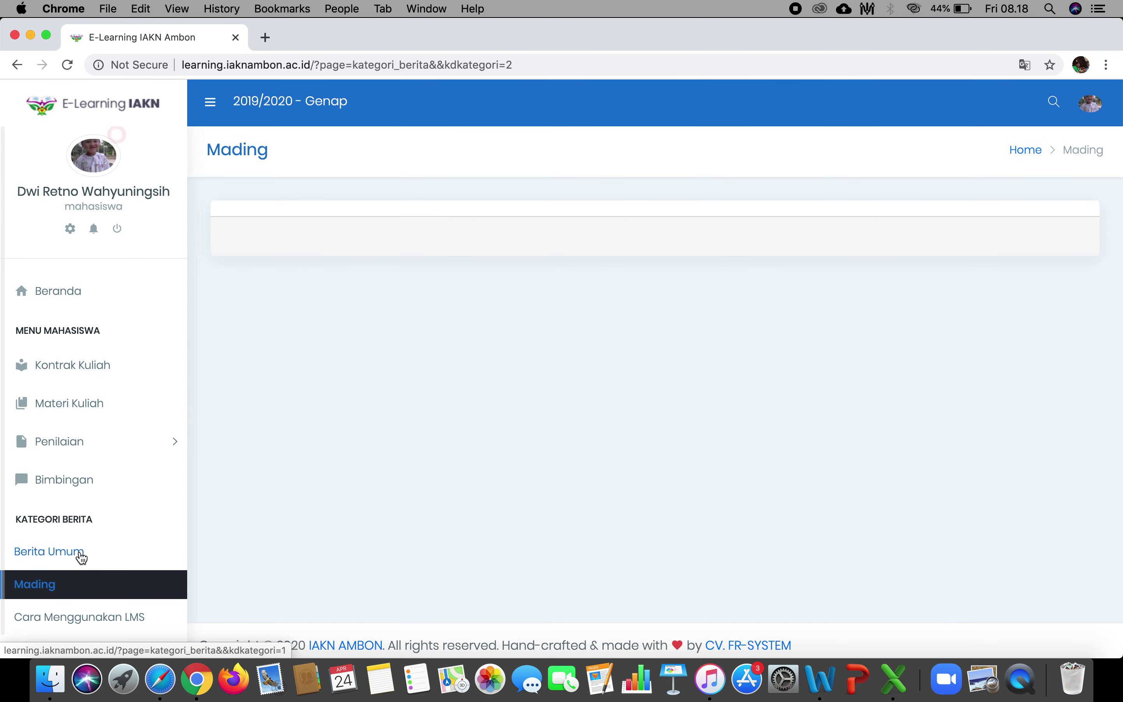
pyautogui.click(81, 555)
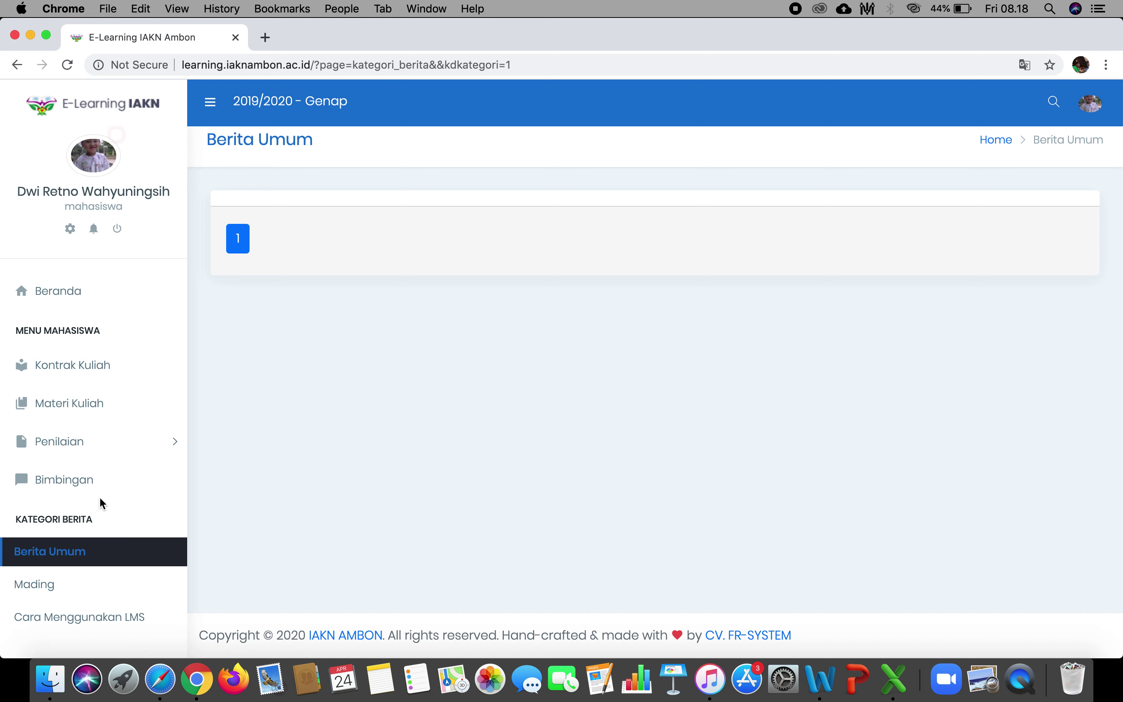
pyautogui.click(105, 406)
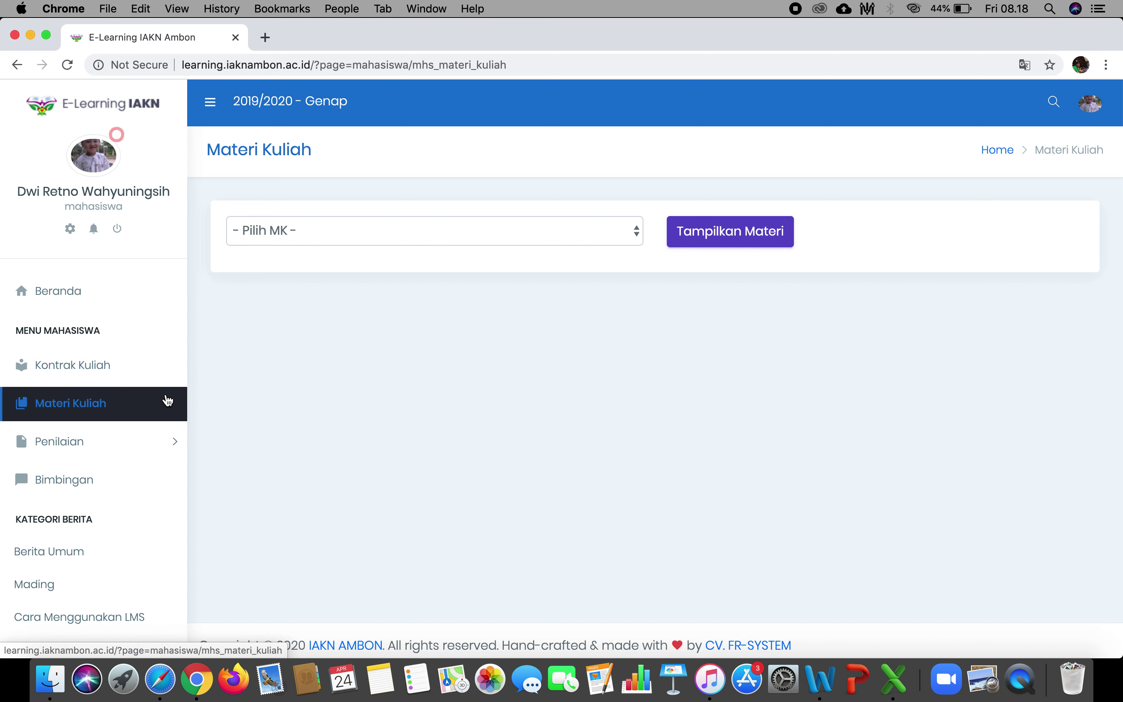
# Open the ILMU ALAMIAH DASAR Materi Minggu 2 Tugas Mandiri answer for revision, then a new tab.
pyautogui.click(138, 440)
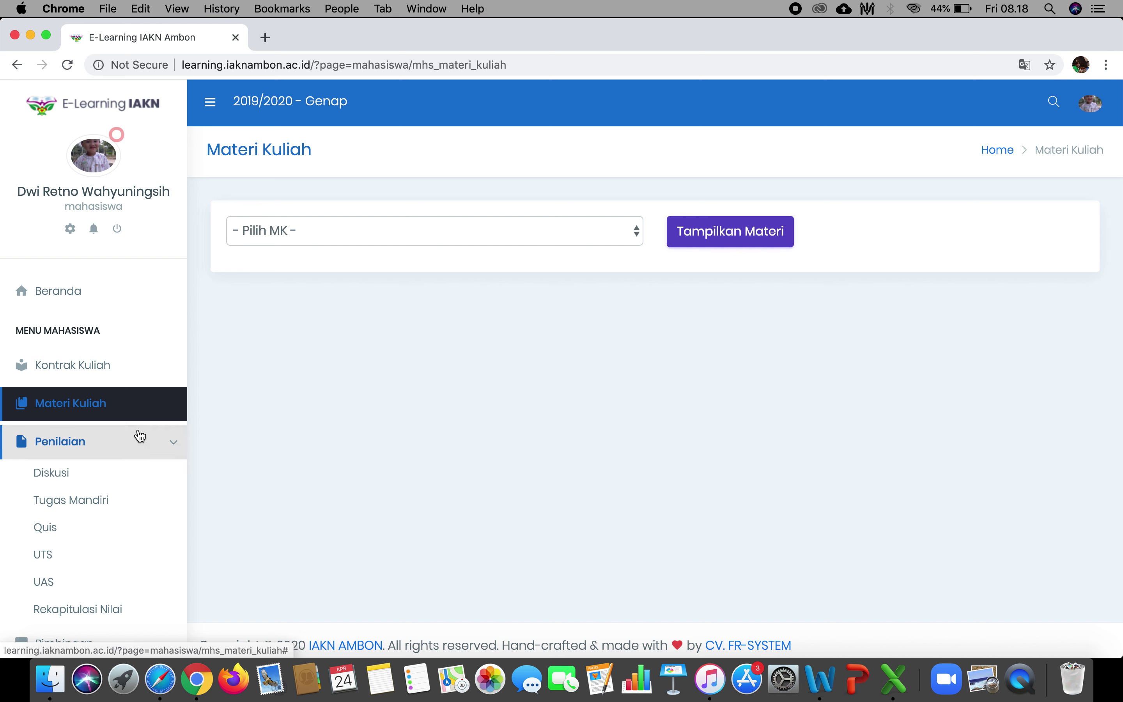
pyautogui.click(92, 501)
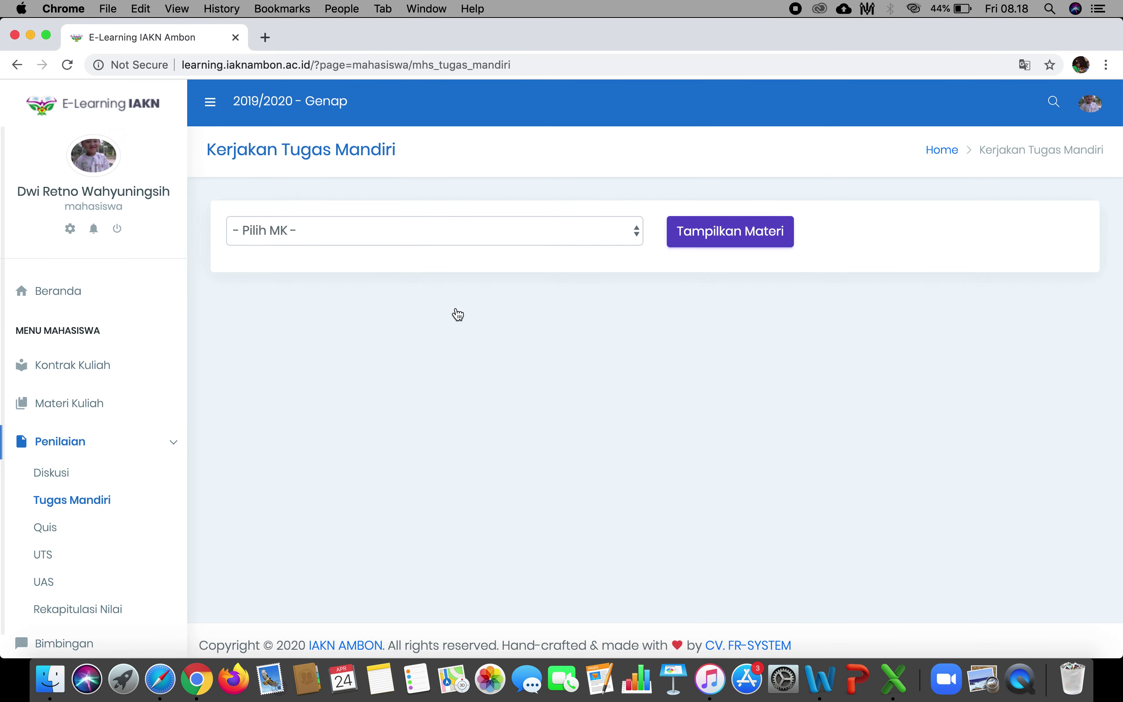
pyautogui.click(626, 239)
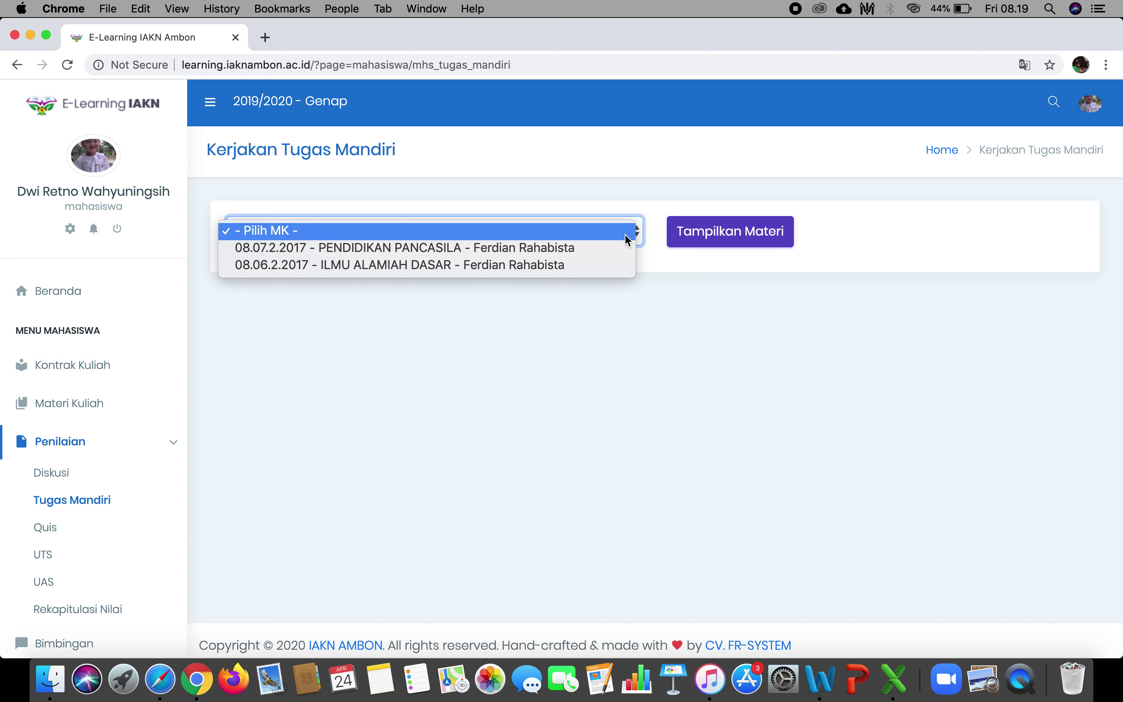
pyautogui.click(667, 242)
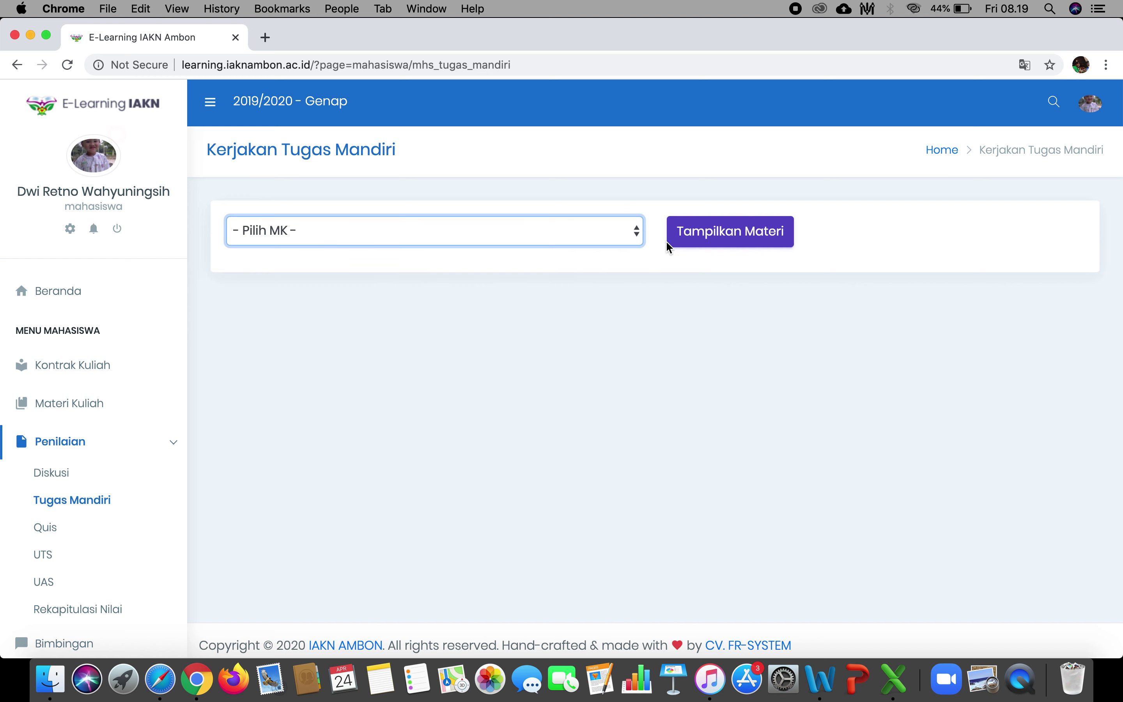
pyautogui.click(706, 238)
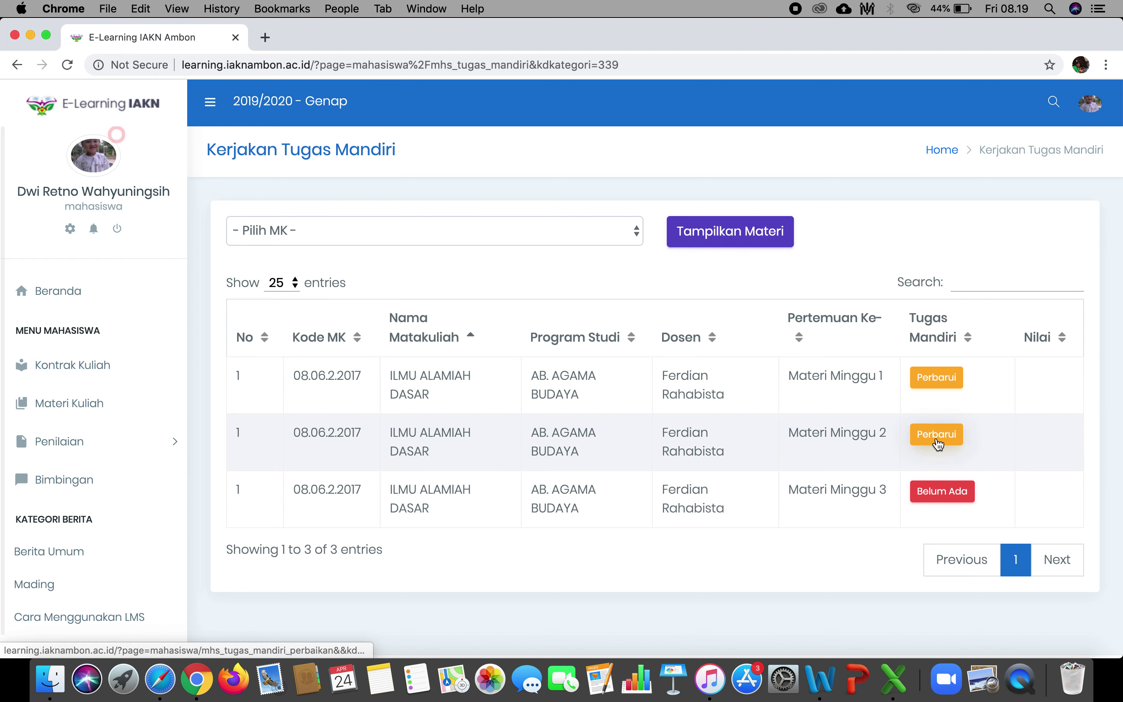
pyautogui.click(937, 441)
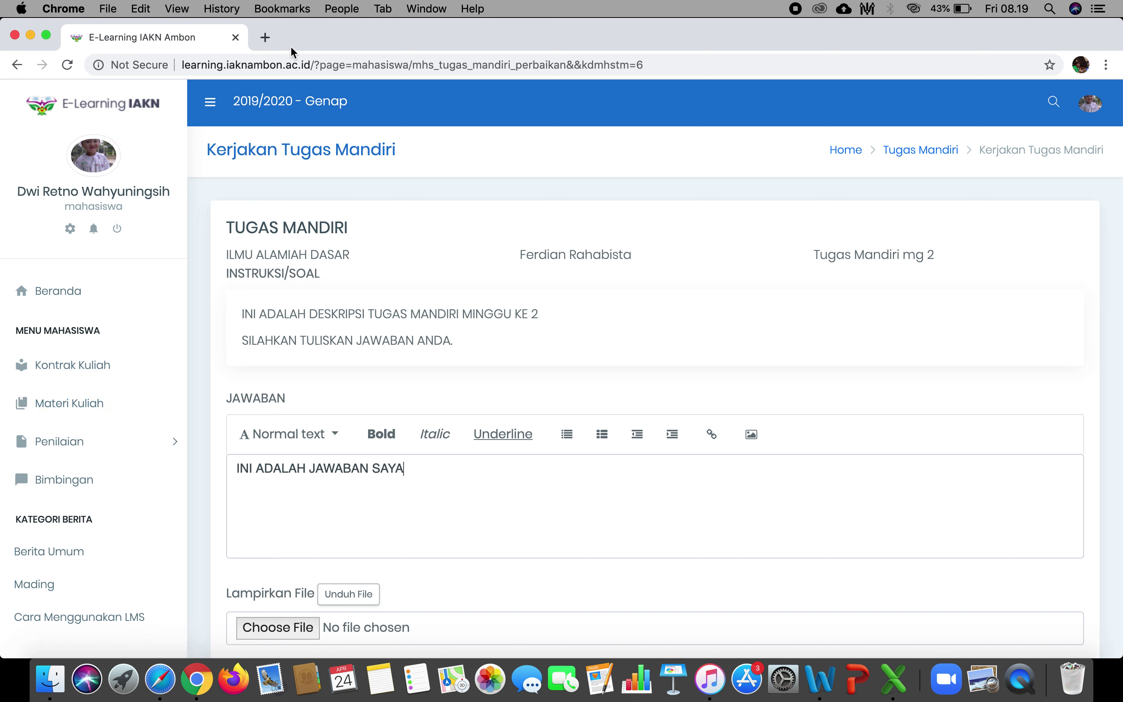
pyautogui.click(265, 37)
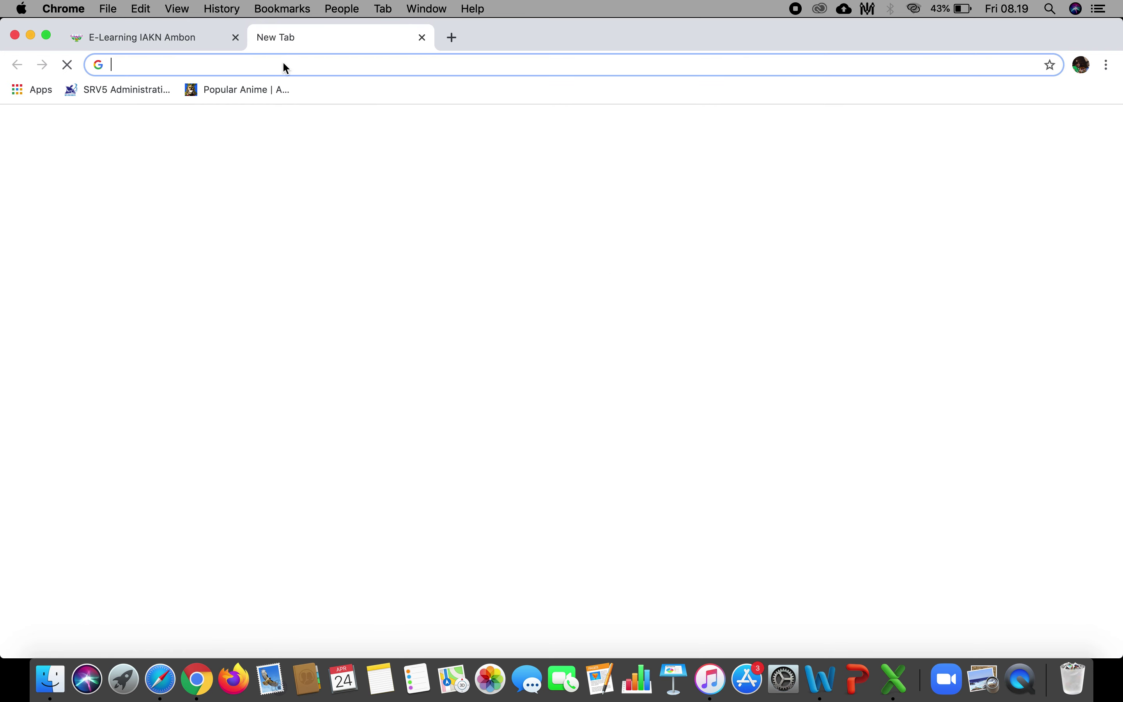
# Open the Bee Gees - Melody fair & First of May video on YouTube, pause it, and select its URL.
pyautogui.write('you')
pyautogui.press('Return')
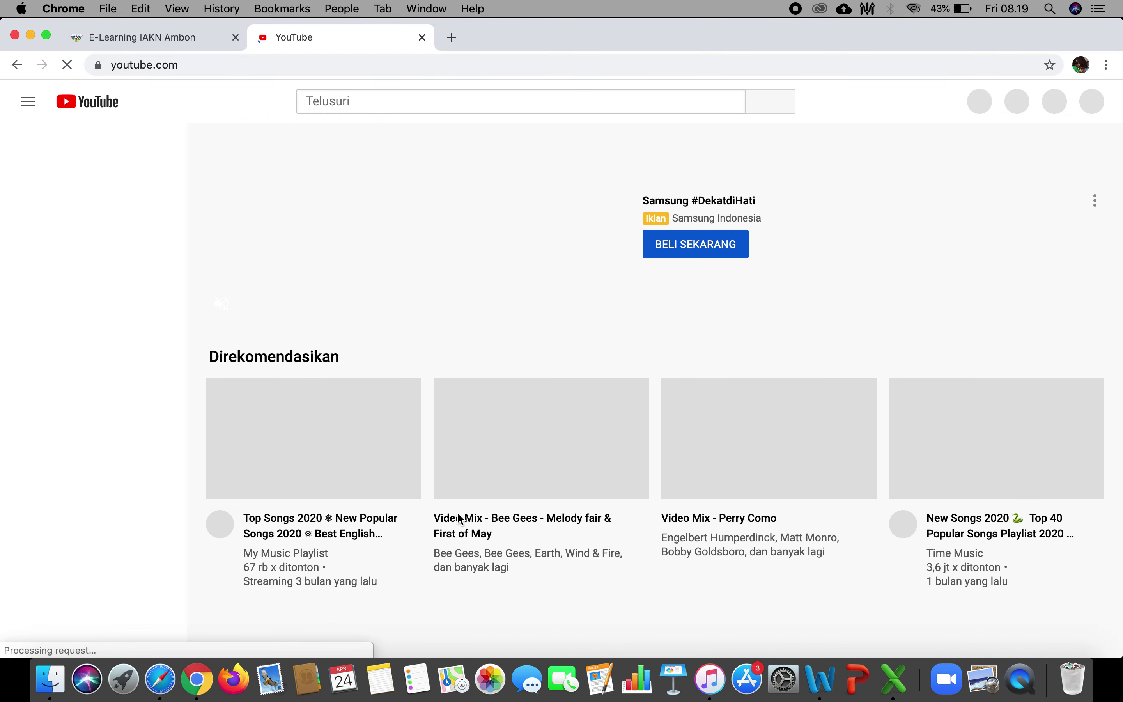
pyautogui.scroll(-5, 501, 516)
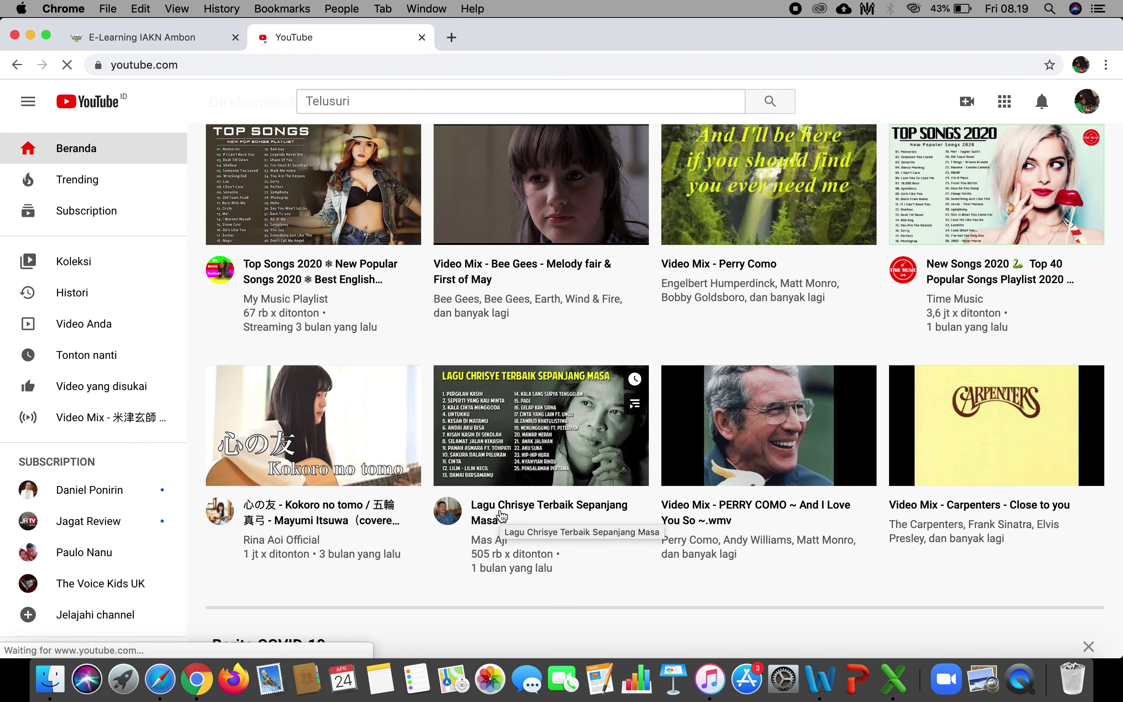
pyautogui.scroll(2, 501, 516)
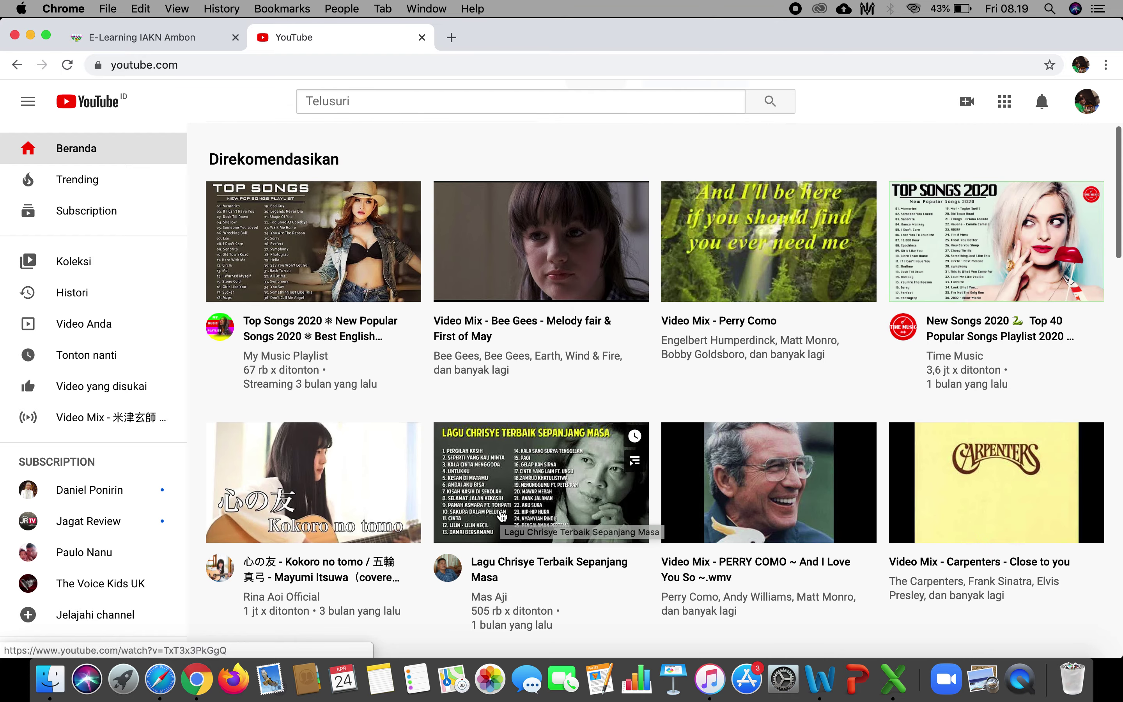
pyautogui.click(541, 251)
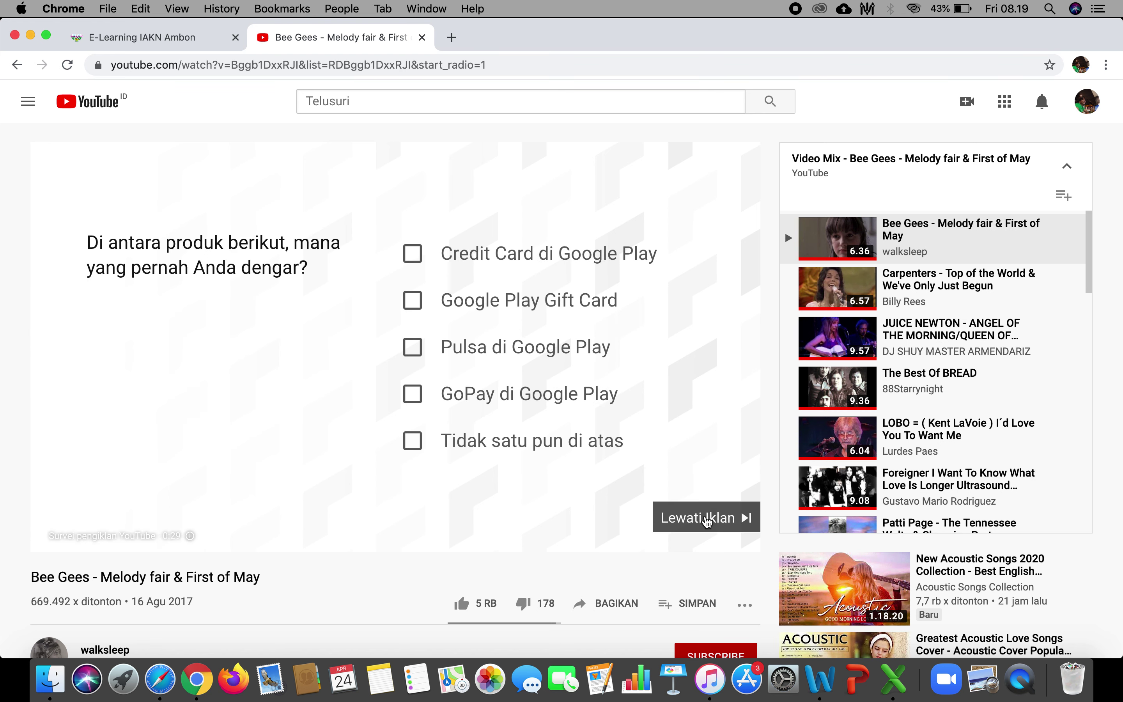
pyautogui.click(711, 519)
pyautogui.click(489, 66)
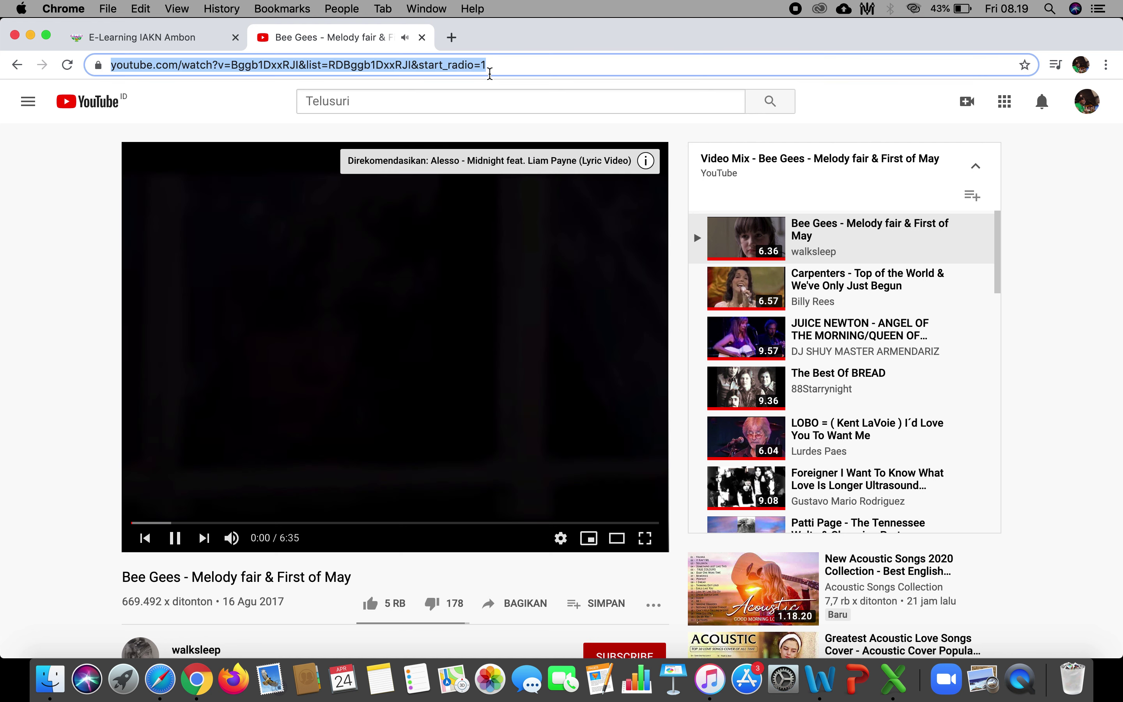
pyautogui.click(405, 259)
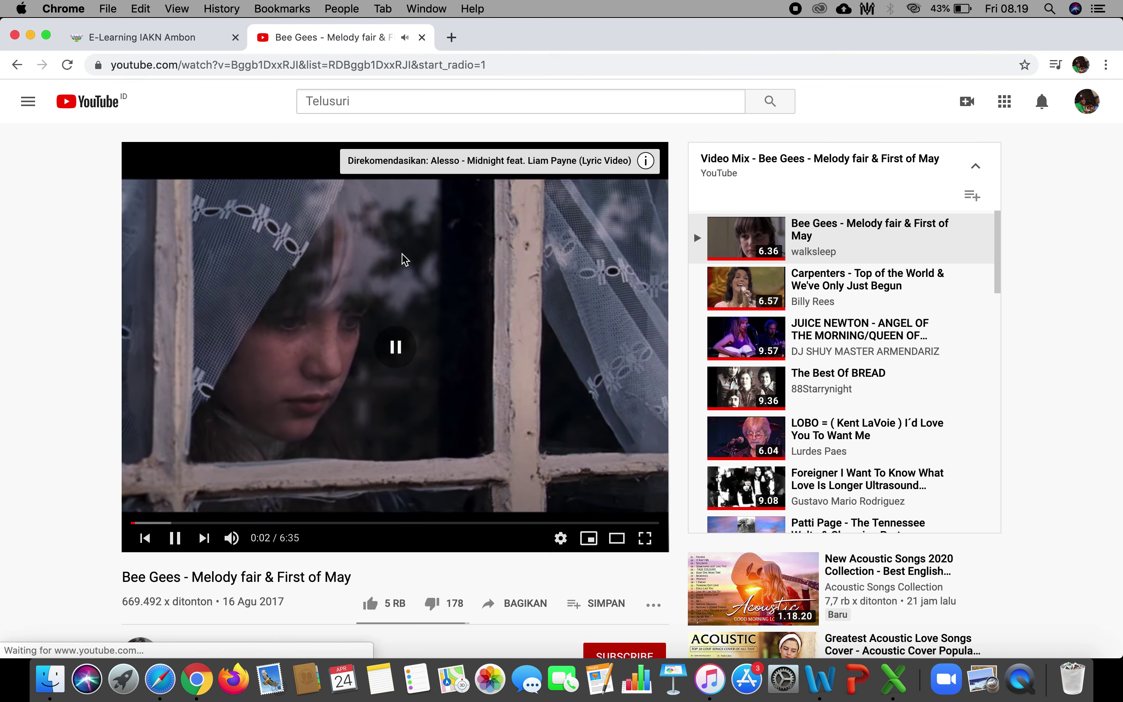
pyautogui.click(493, 64)
pyautogui.press('super+c')
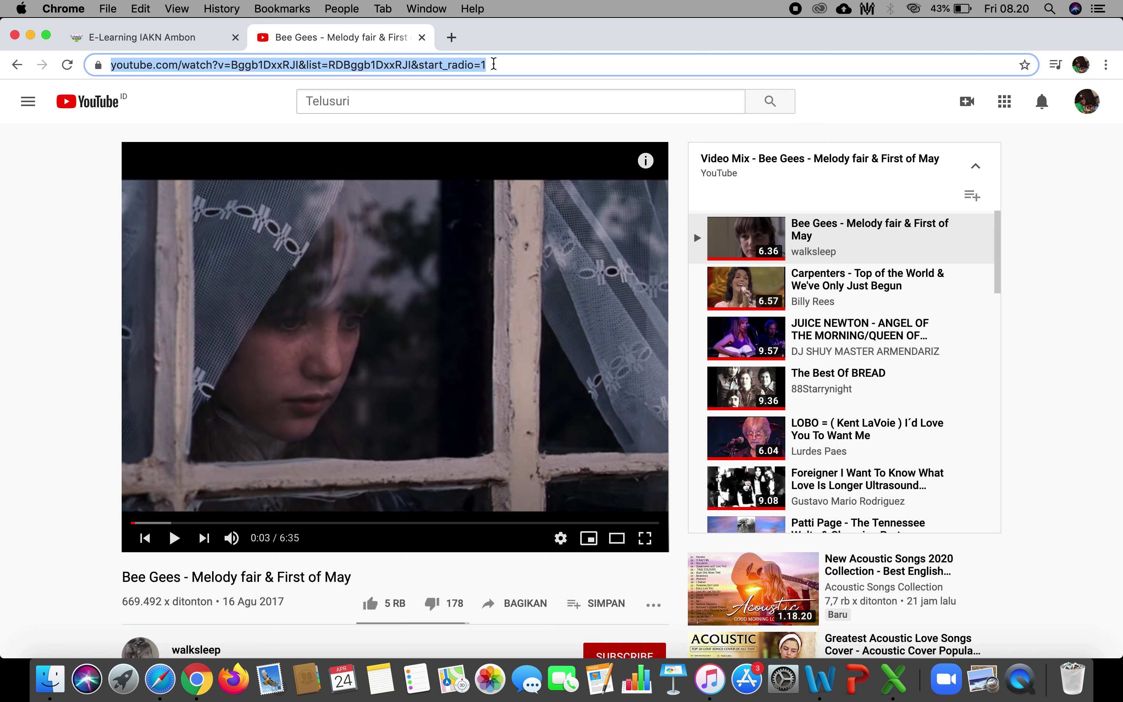
pyautogui.click(160, 40)
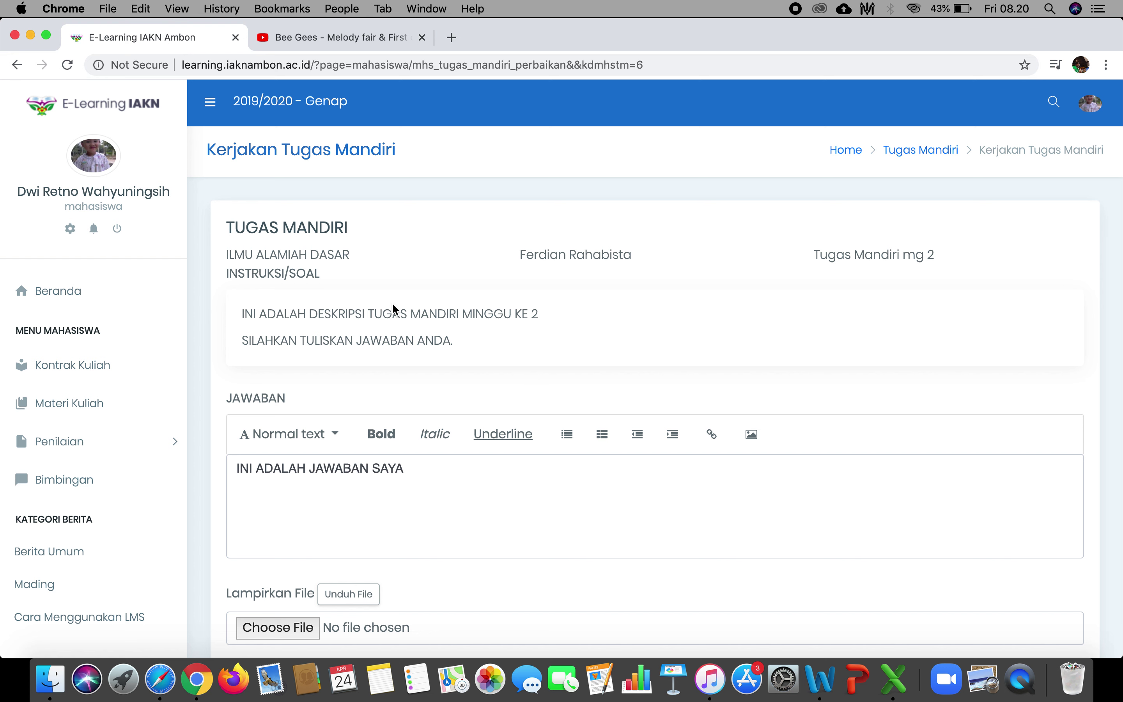
pyautogui.press('super+a')
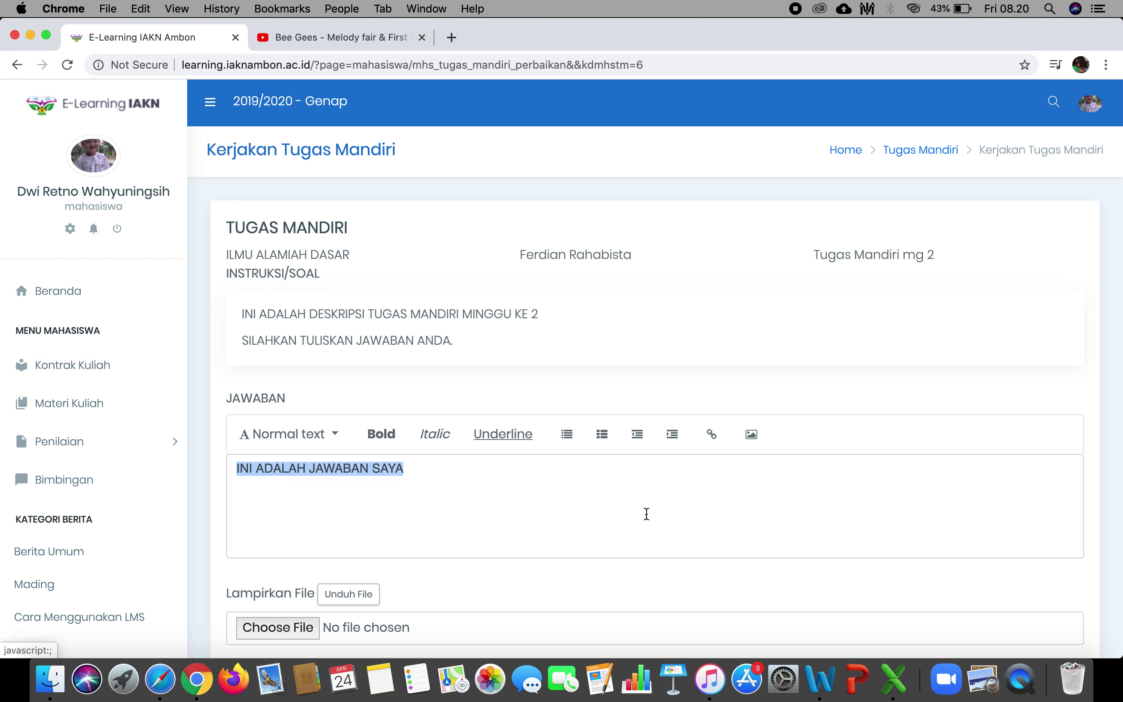
pyautogui.press('BackSpace')
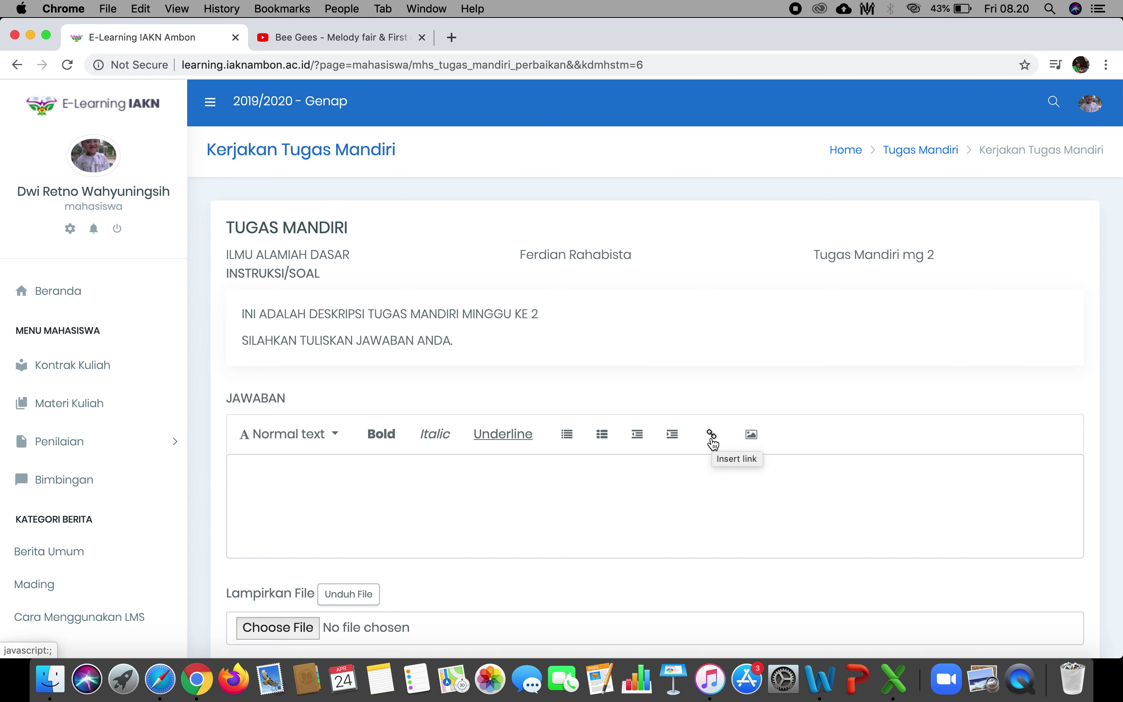
pyautogui.click(713, 436)
pyautogui.click(622, 189)
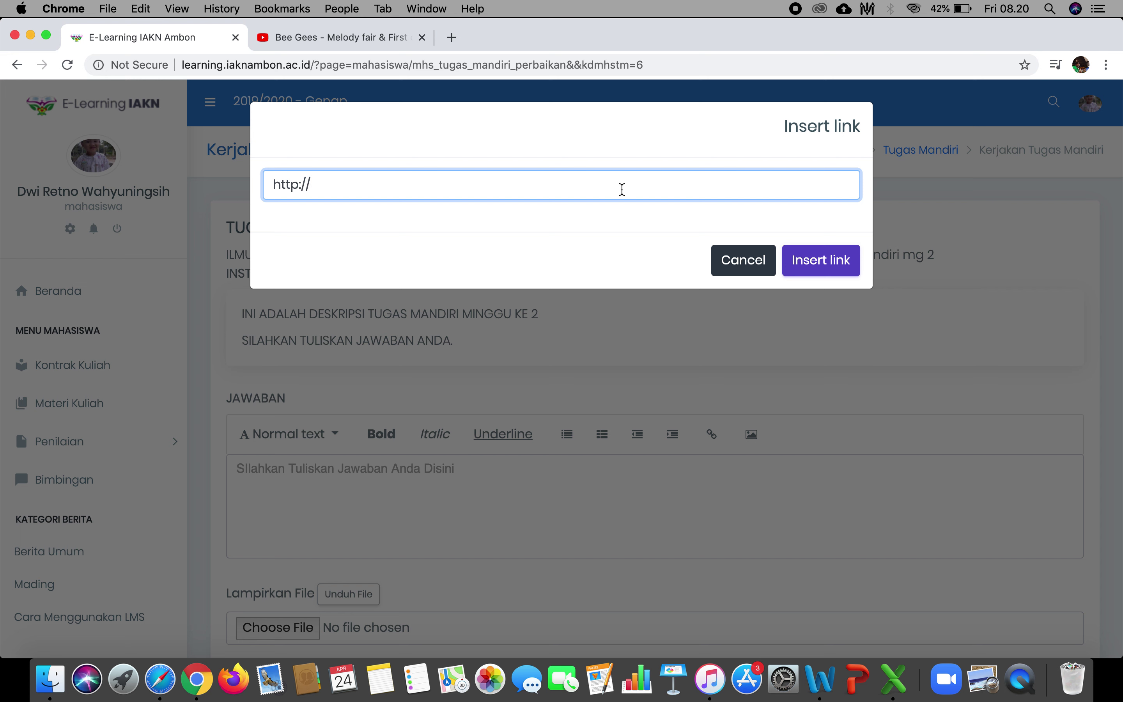
pyautogui.press('super+v')
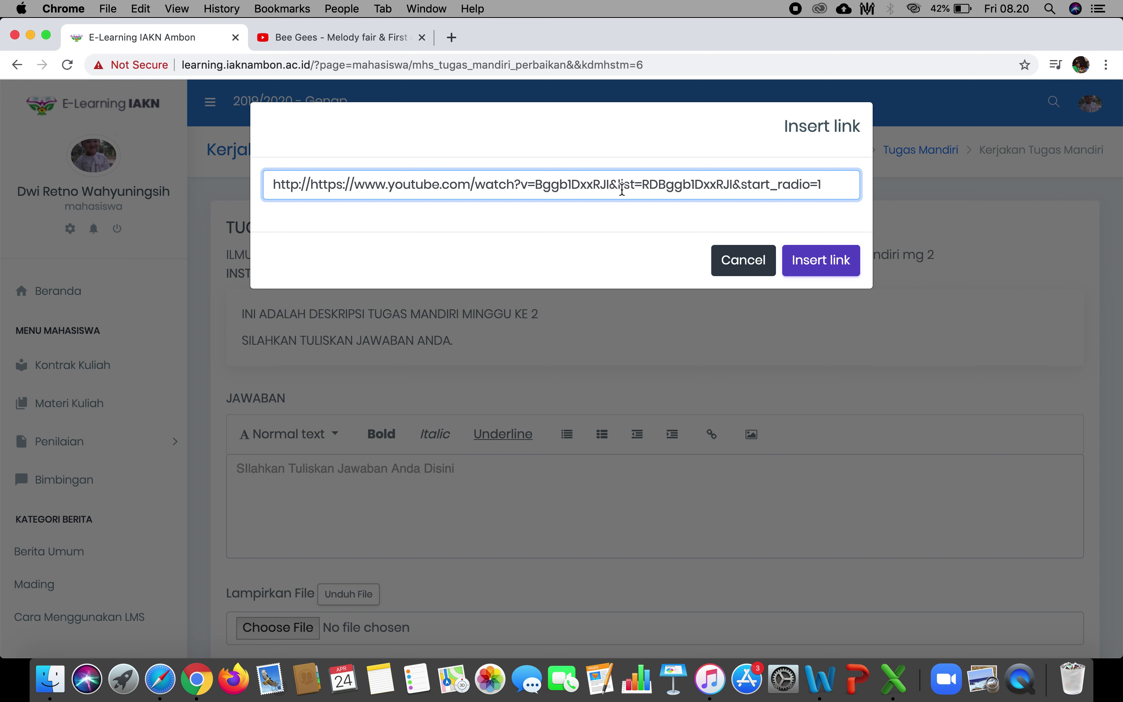
pyautogui.press('super+a')
pyautogui.press('super+v')
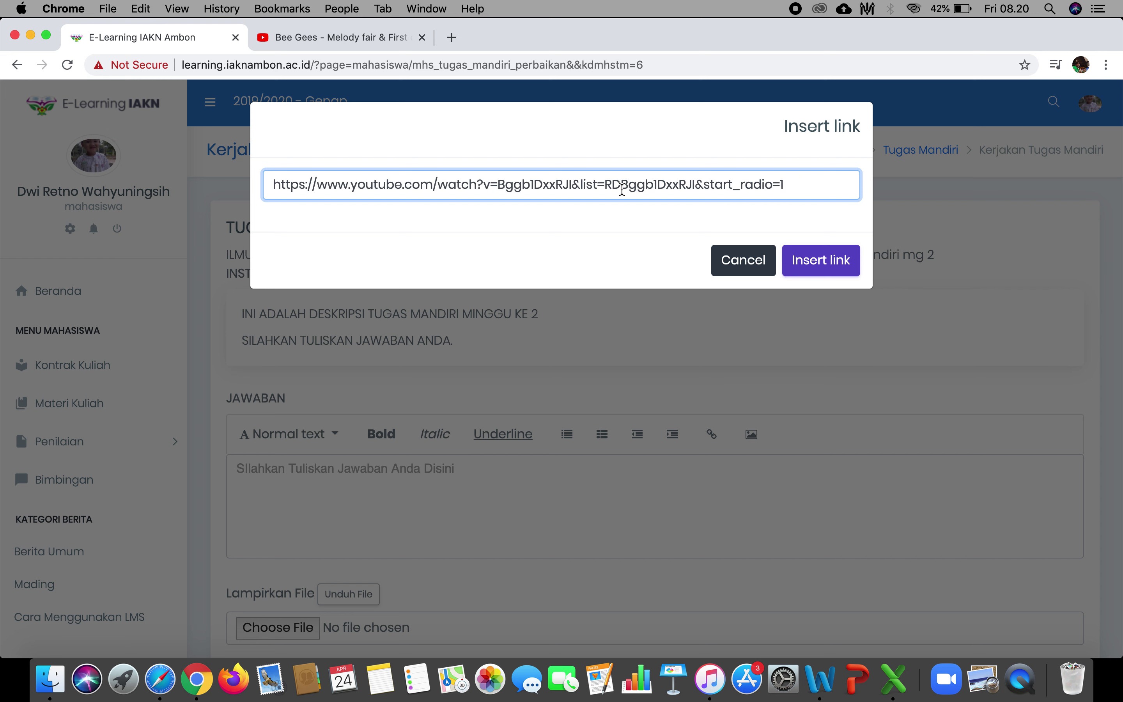
pyautogui.click(835, 271)
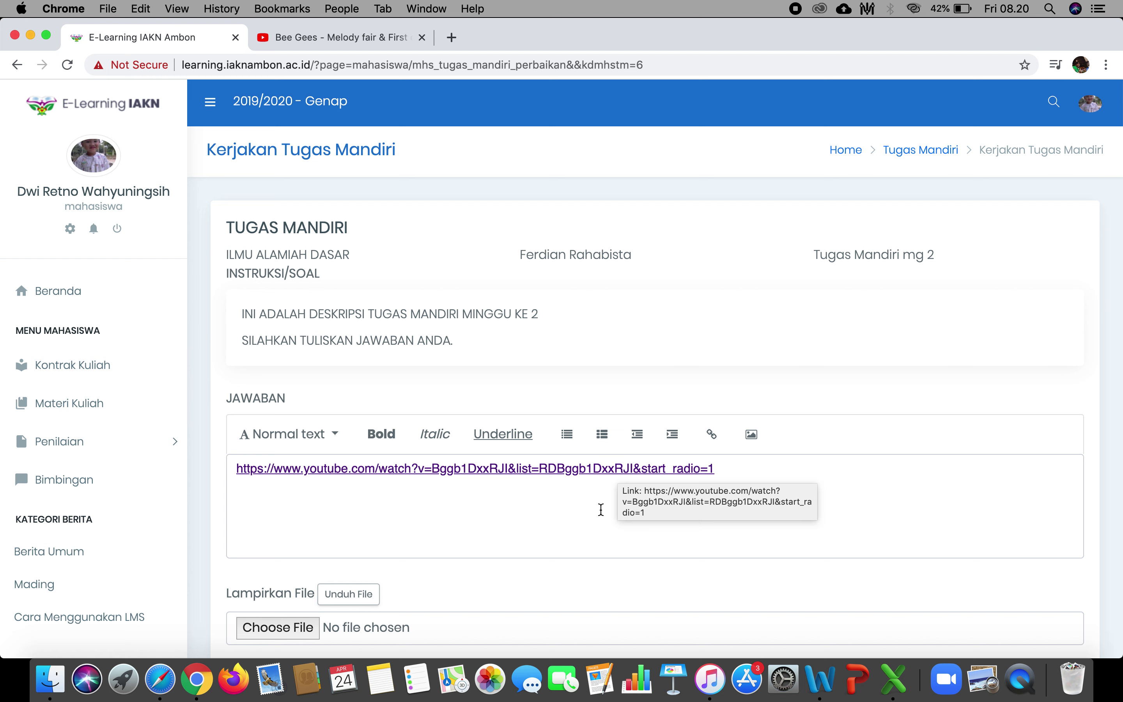
# Submit the updated week 2 answer with Kirim Jawaban.
pyautogui.scroll(-3, 556, 522)
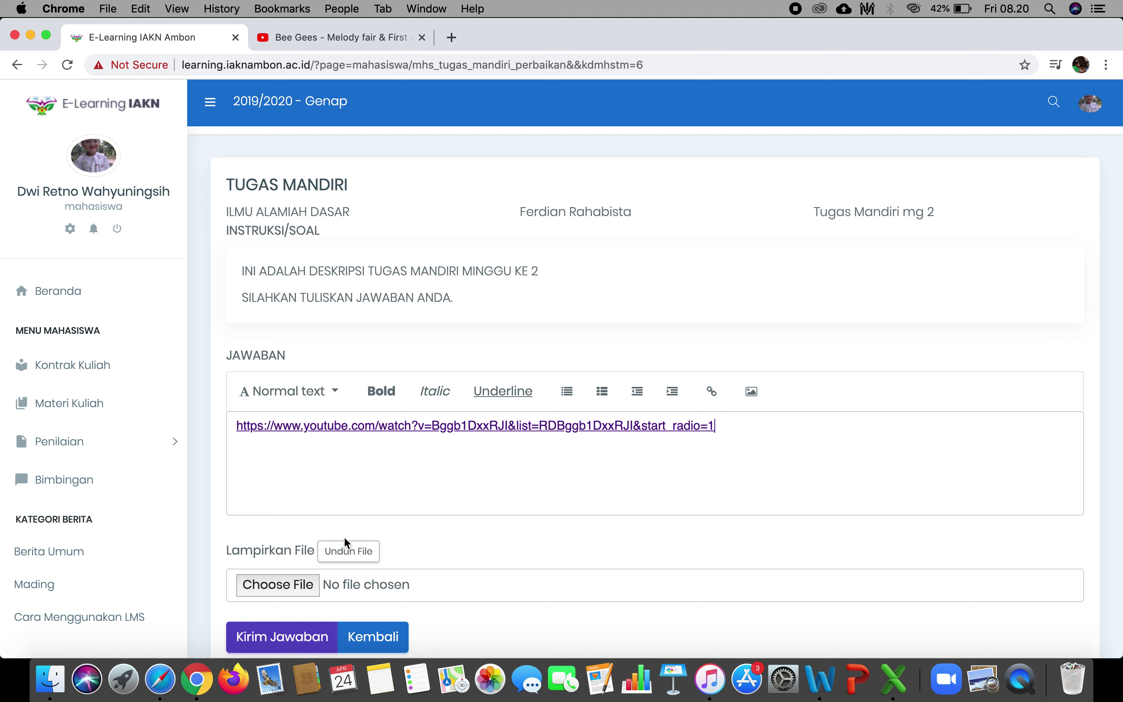
pyautogui.scroll(-2, 427, 522)
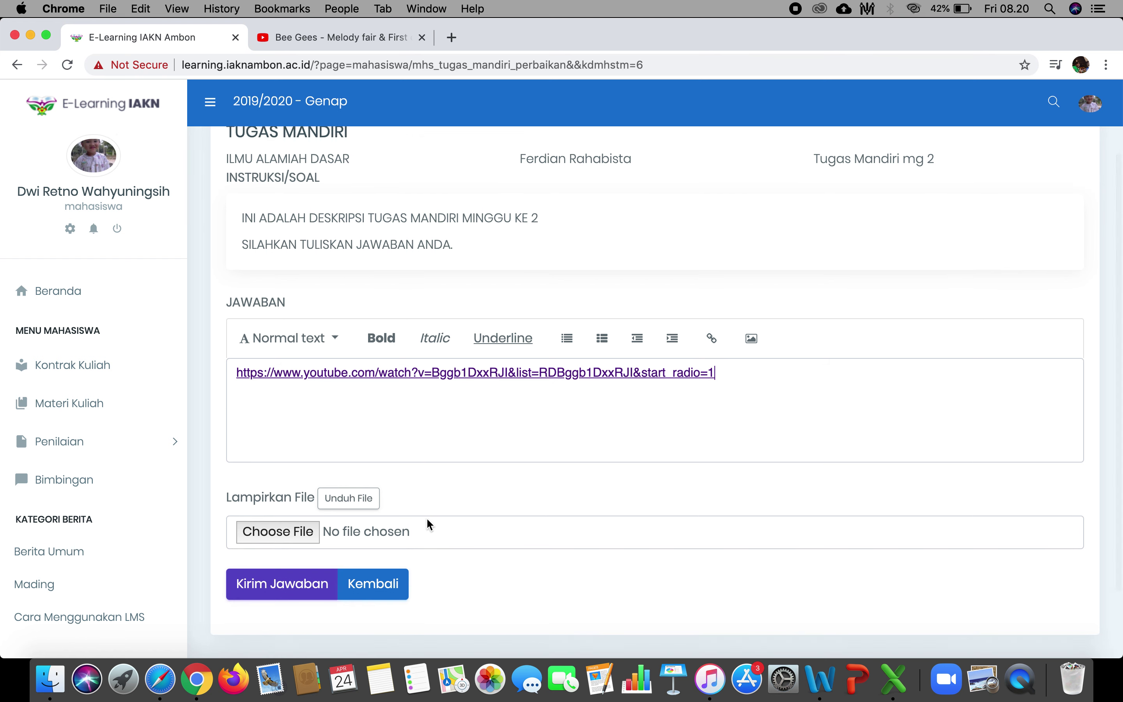
pyautogui.click(302, 592)
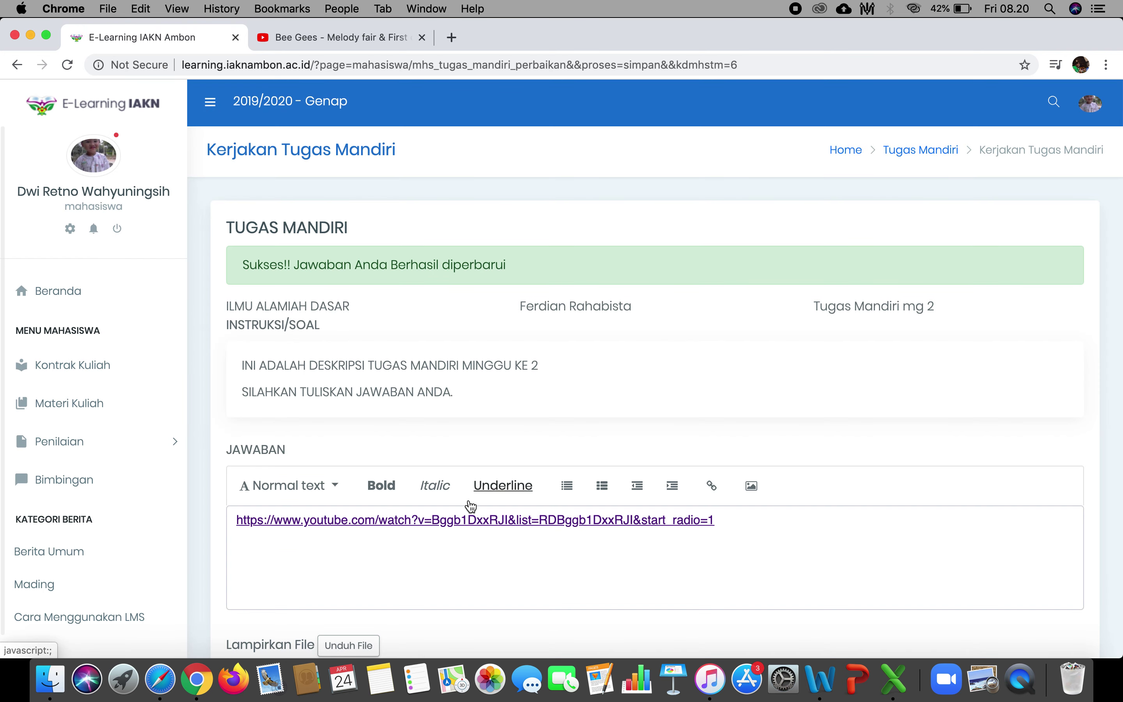
# Return to the Beranda dashboard, review the Riwayat Login chart, then choose Logout under the profile.
pyautogui.click(80, 298)
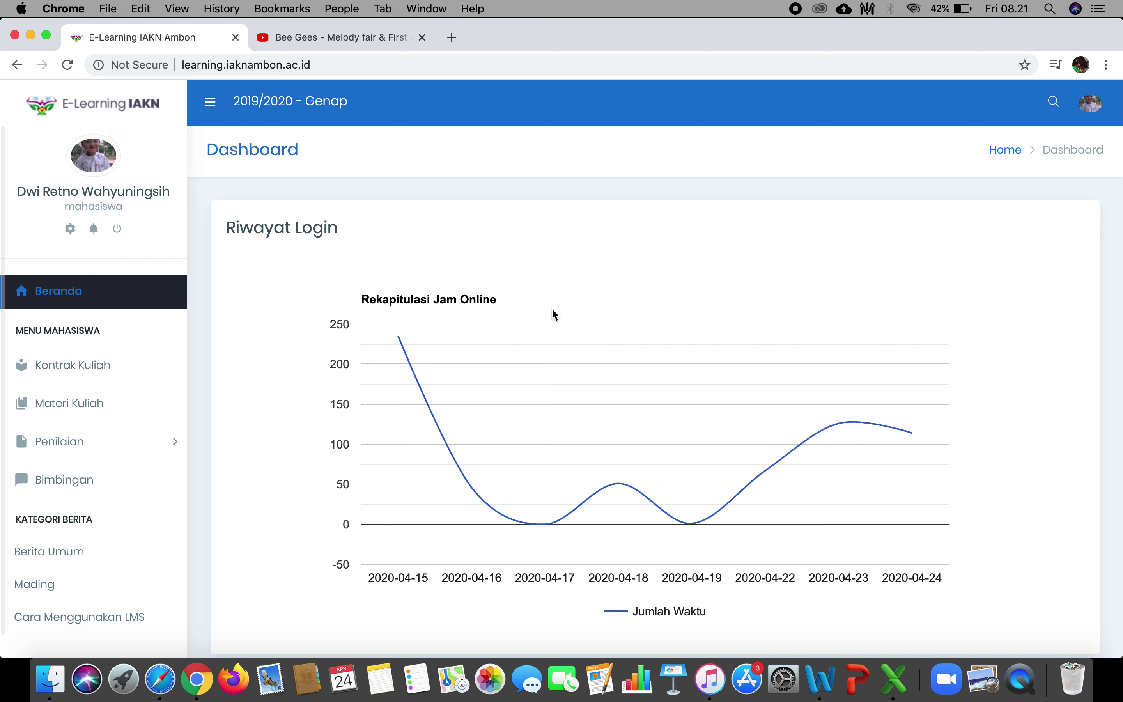
pyautogui.scroll(-6, 552, 310)
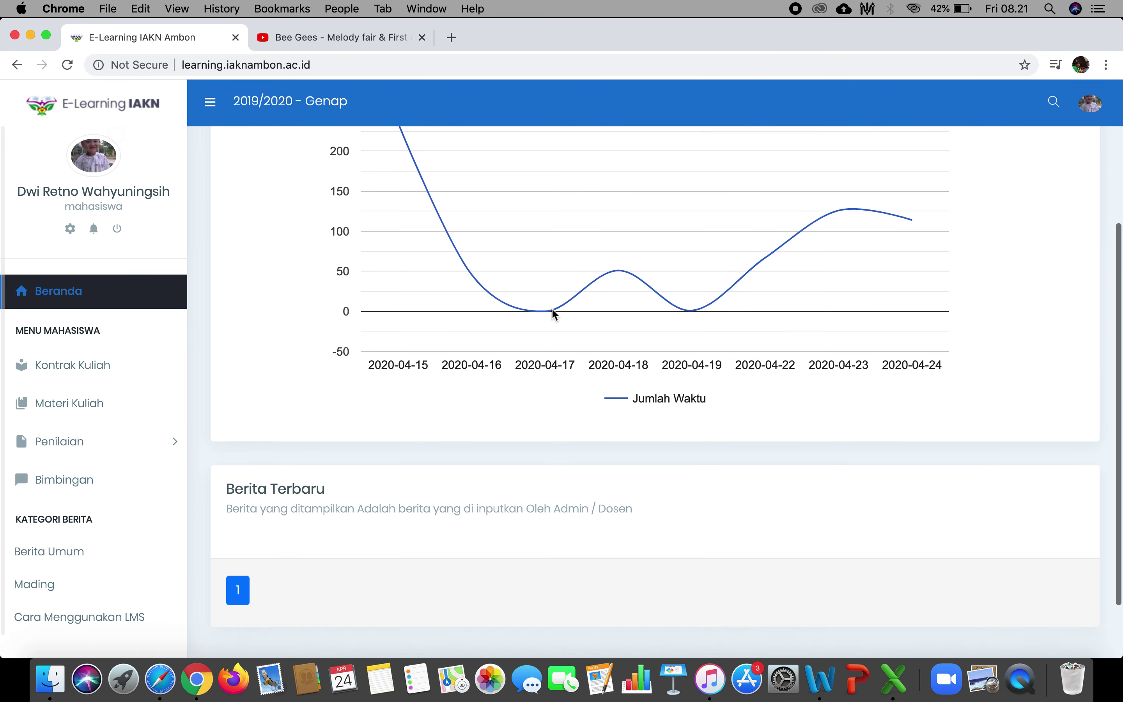
pyautogui.scroll(6, 552, 310)
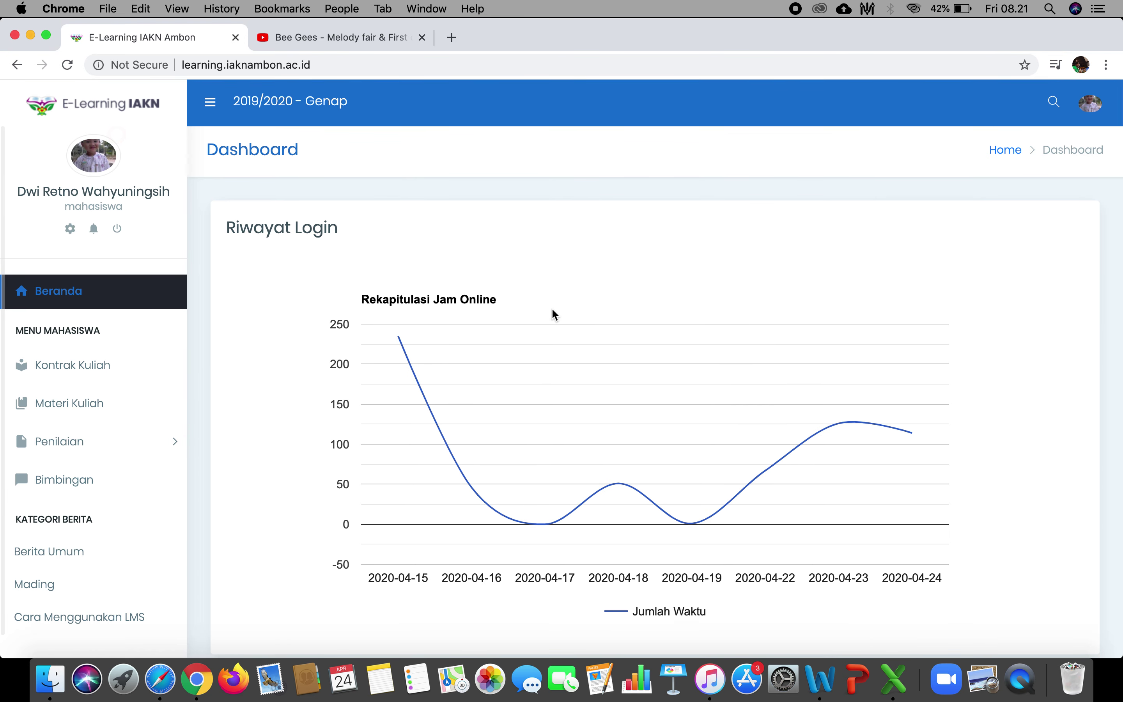
pyautogui.scroll(-6, 552, 309)
pyautogui.scroll(6, 552, 310)
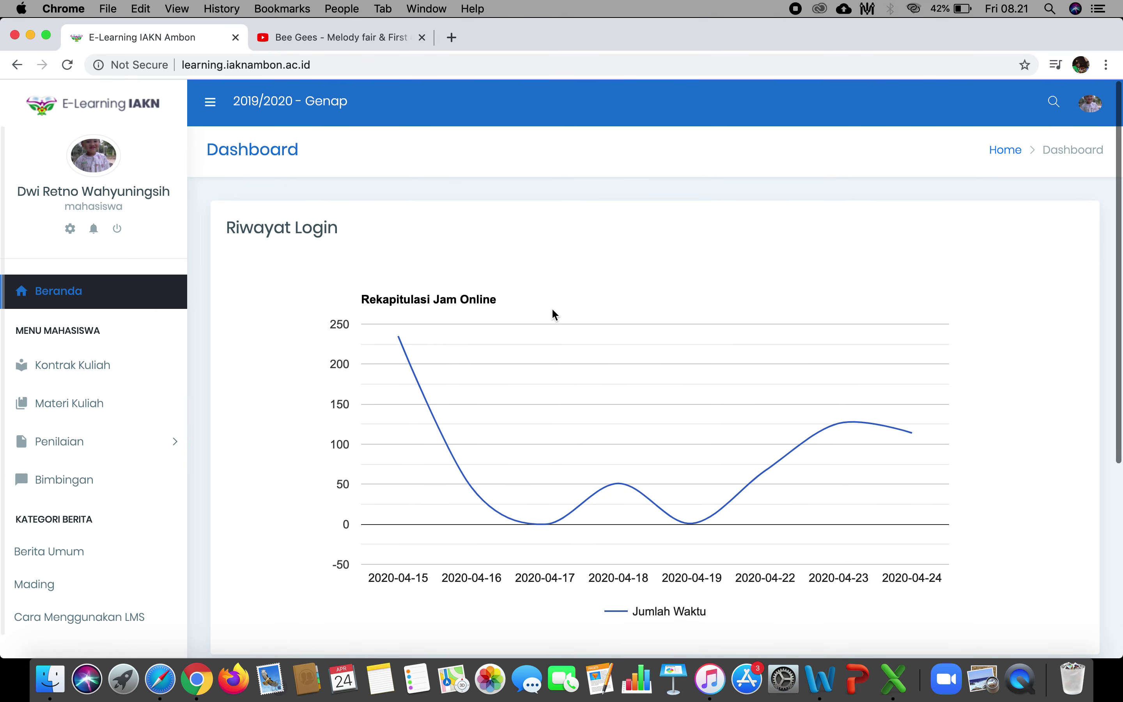
pyautogui.click(118, 229)
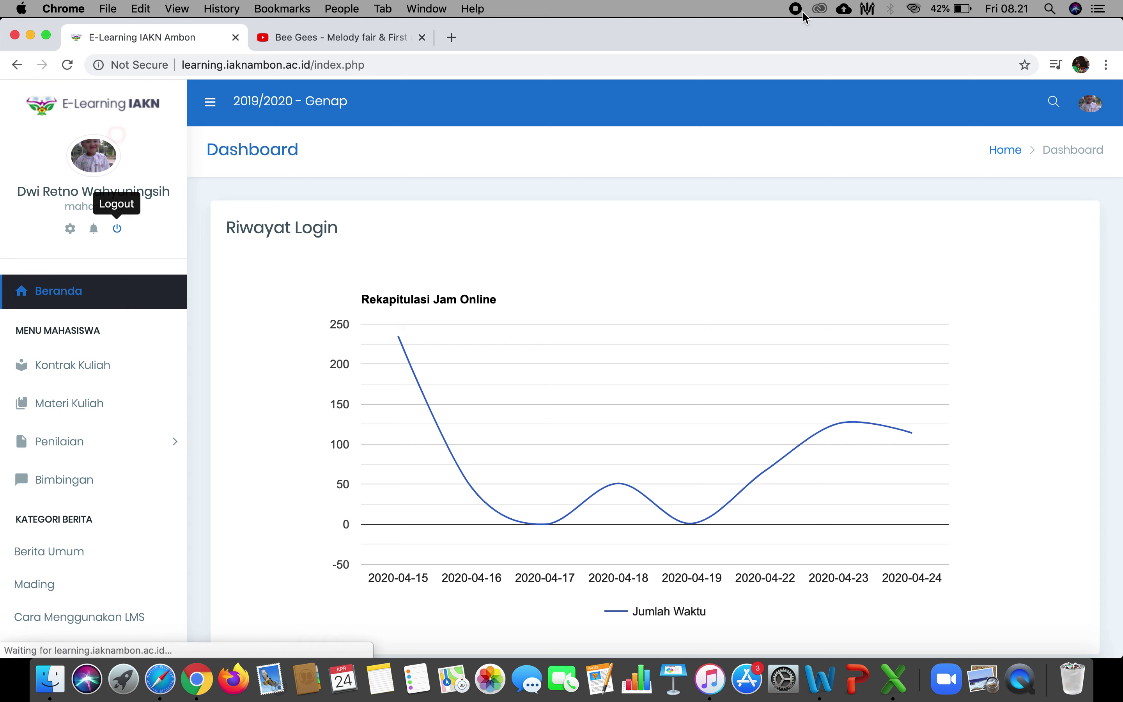